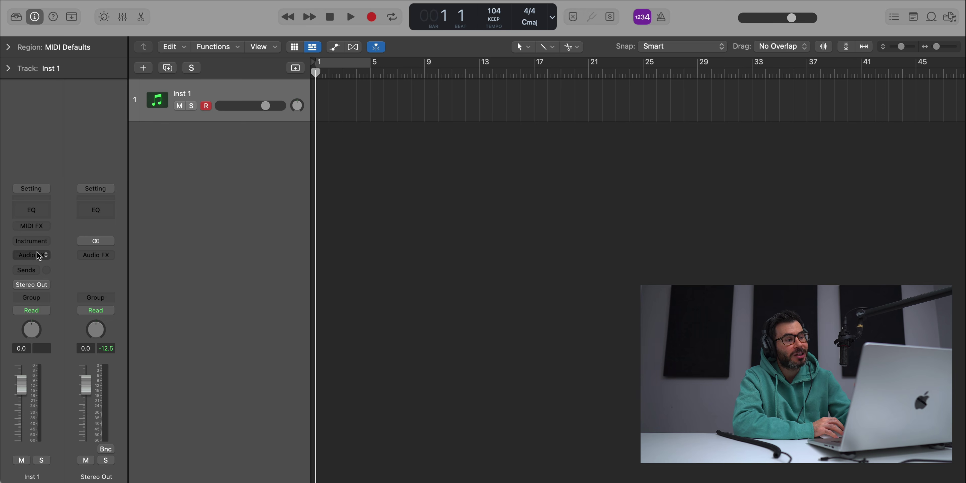
# - Load the Vintage Electric Piano on the Inst 1 track and choose its Stage Mark II model
pyautogui.click(37, 246)
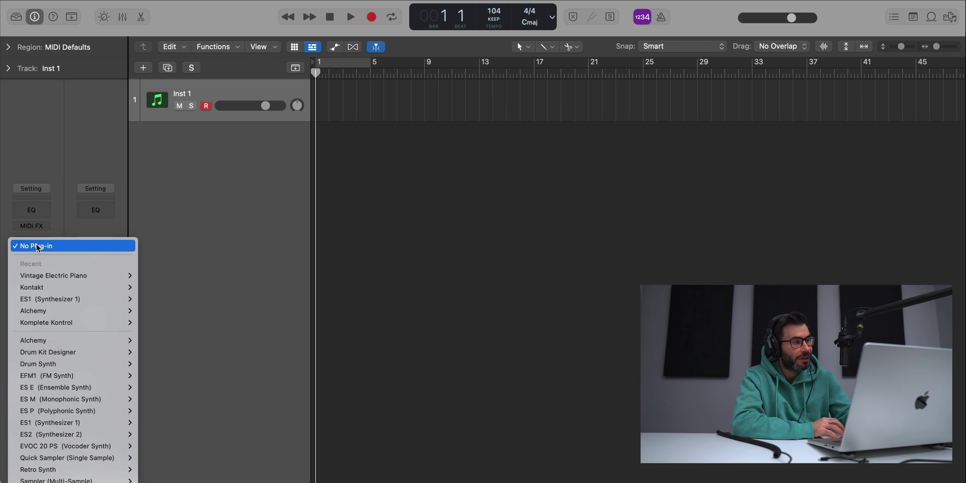
pyautogui.click(63, 276)
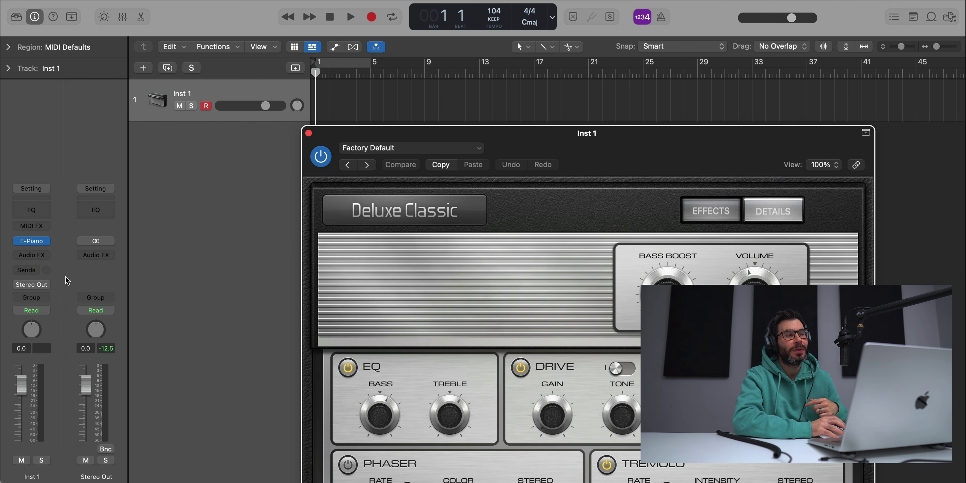
pyautogui.moveTo(575, 162); pyautogui.dragTo(471, 51)
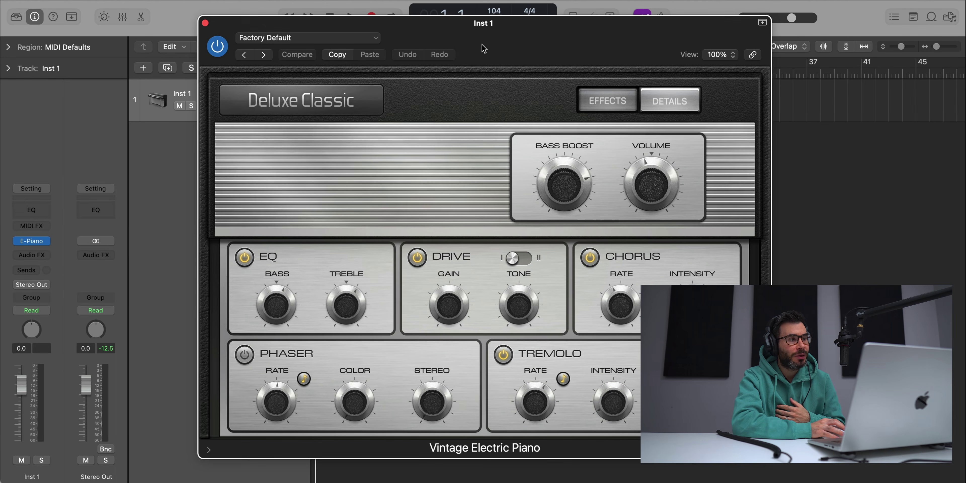
pyautogui.click(303, 108)
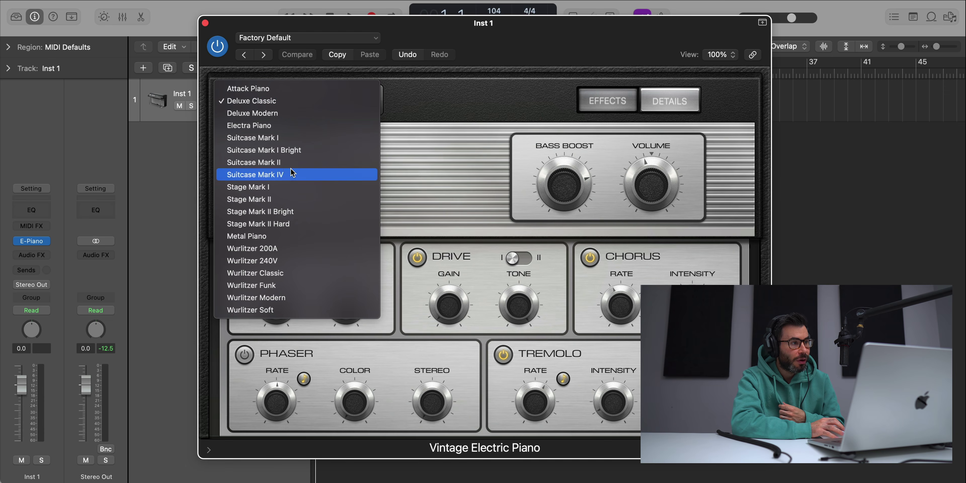
pyautogui.click(269, 202)
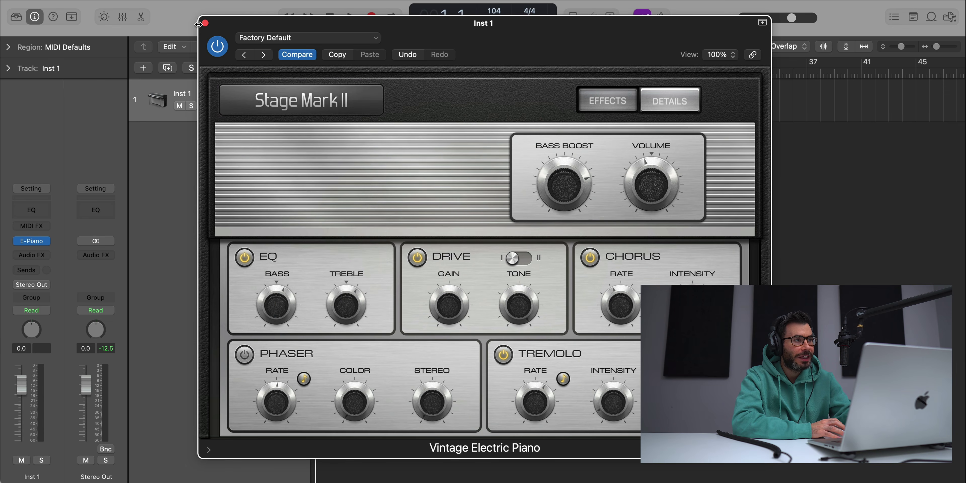
pyautogui.click(205, 23)
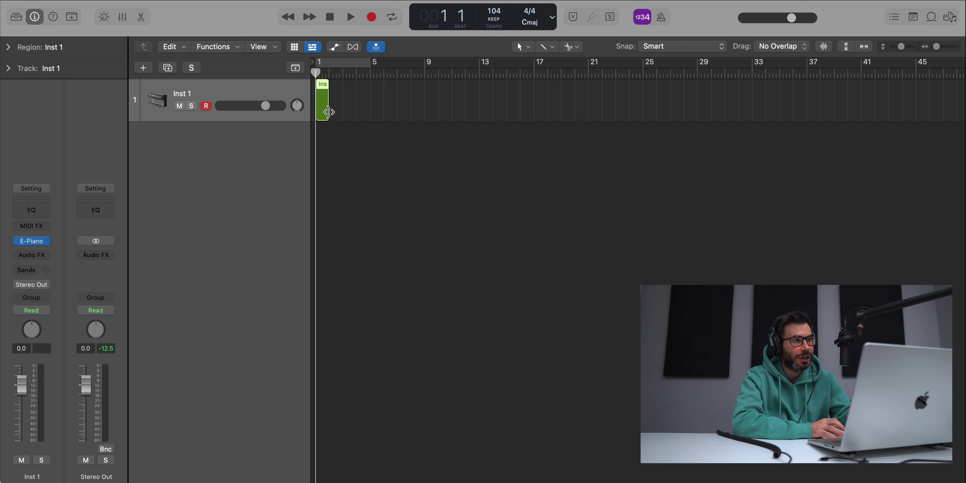
# - Lengthen the Inst 1 MIDI region to two bars and set the cycle range to bars 1 and 2
pyautogui.moveTo(327, 111); pyautogui.dragTo(340, 113)
pyautogui.click(338, 63)
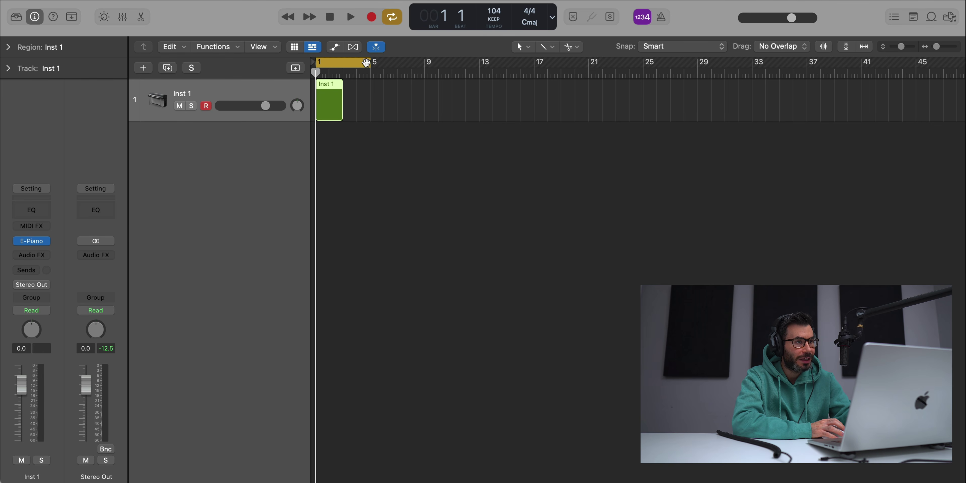
pyautogui.moveTo(375, 64); pyautogui.dragTo(349, 67)
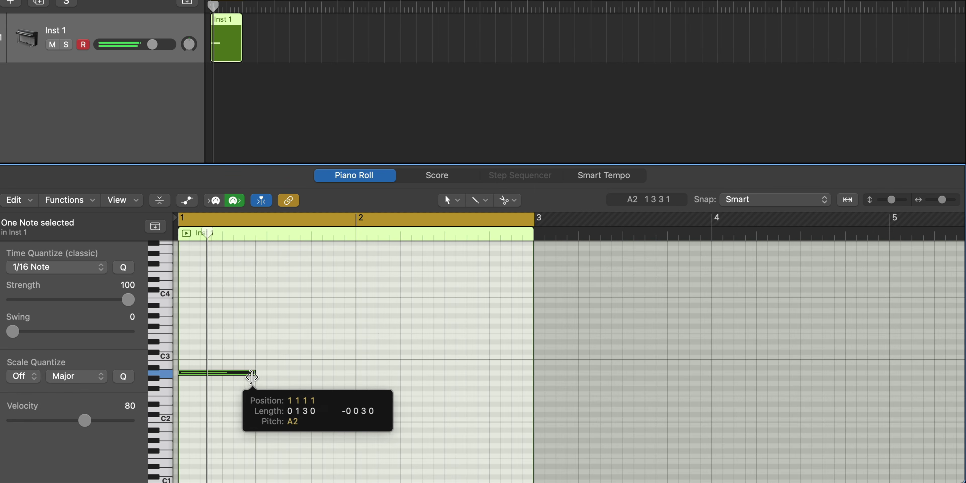
# - Write two chords in bar 1: A2, C3, E3 for one and a half beats, then A2, C3, F3 up to bar 2
pyautogui.moveTo(250, 377)
pyautogui.mouseDown()
pyautogui.moveTo(212, 365)
pyautogui.moveTo(209, 339)
pyautogui.mouseUp()
pyautogui.click(211, 337)
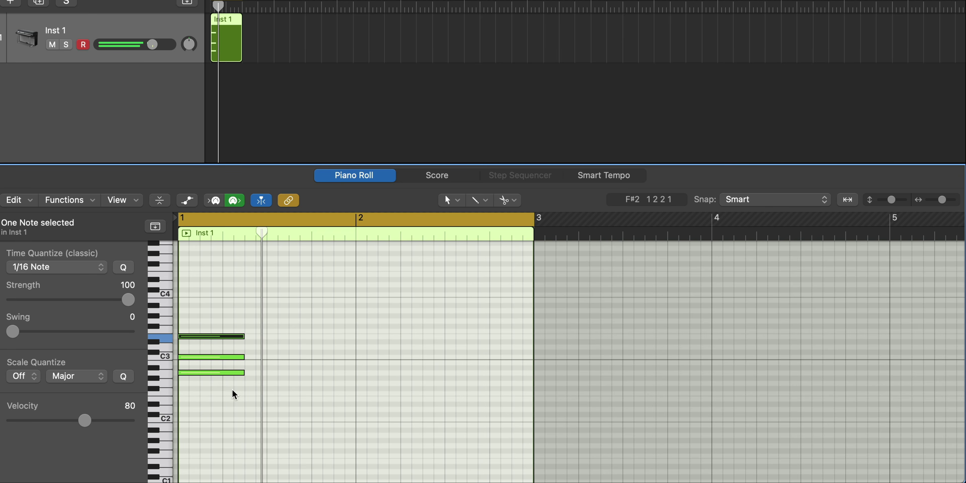
pyautogui.moveTo(234, 395); pyautogui.dragTo(245, 359)
pyautogui.moveTo(328, 357); pyautogui.dragTo(356, 357)
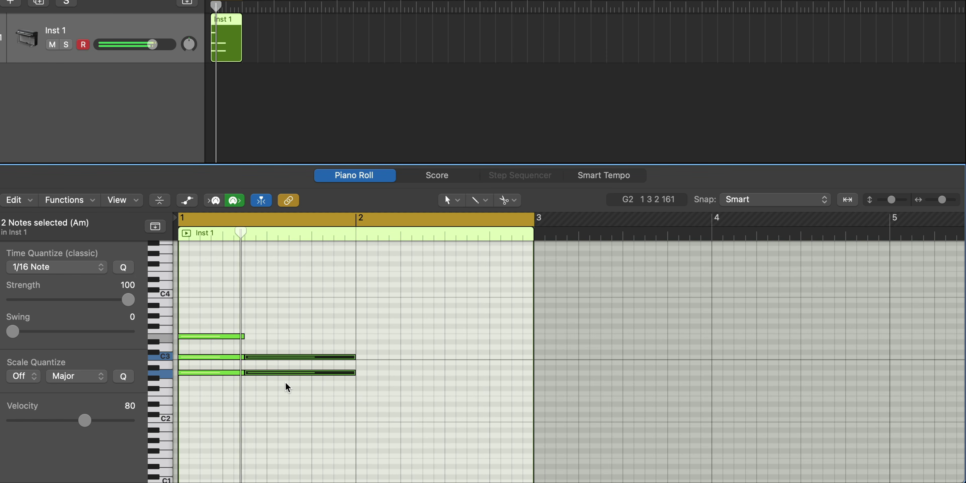
pyautogui.keyDown('super'); pyautogui.click(247, 347); pyautogui.keyUp('super')
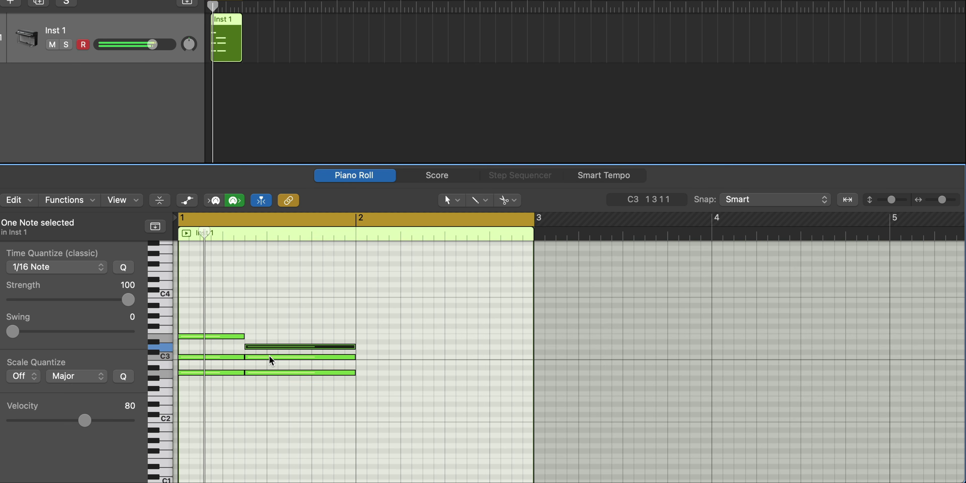
pyautogui.moveTo(262, 349); pyautogui.dragTo(247, 330)
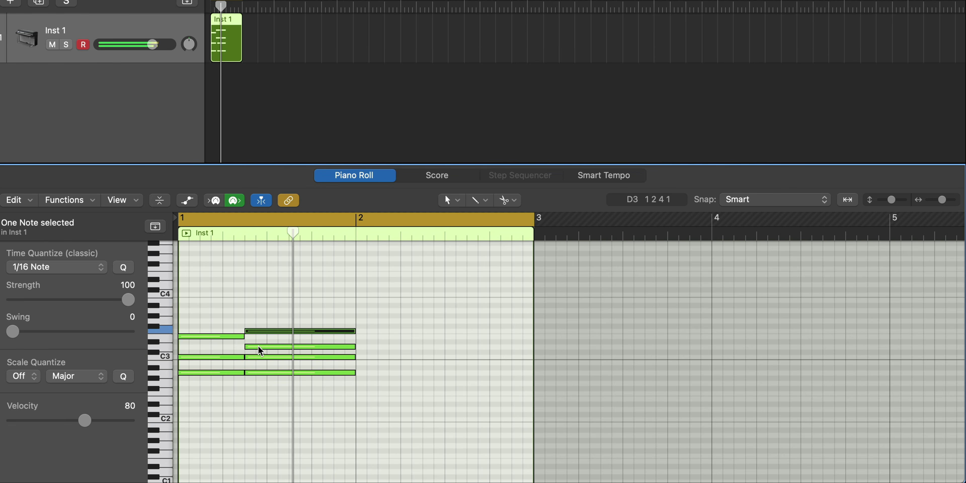
pyautogui.press('Delete')
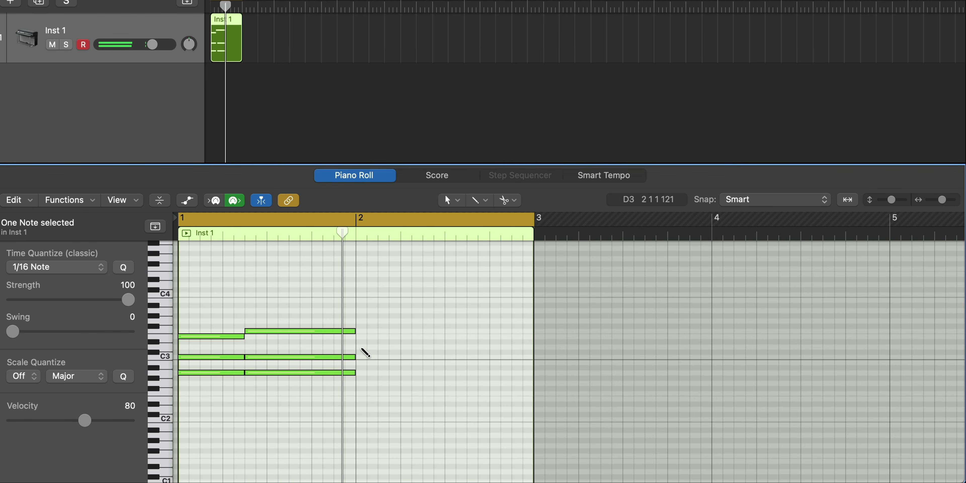
# - Add a third chord of G2, A#2 and D3 at the start of bar 2
pyautogui.keyDown('super'); pyautogui.click(364, 348); pyautogui.keyUp('super')
pyautogui.moveTo(379, 355); pyautogui.dragTo(383, 348)
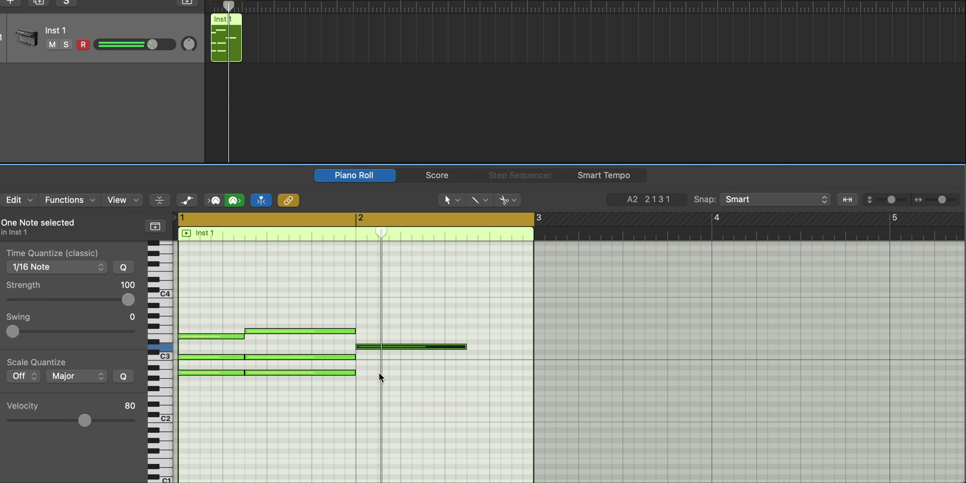
pyautogui.press('space')
pyautogui.keyDown('super'); pyautogui.click(360, 368); pyautogui.keyUp('super')
pyautogui.press('space')
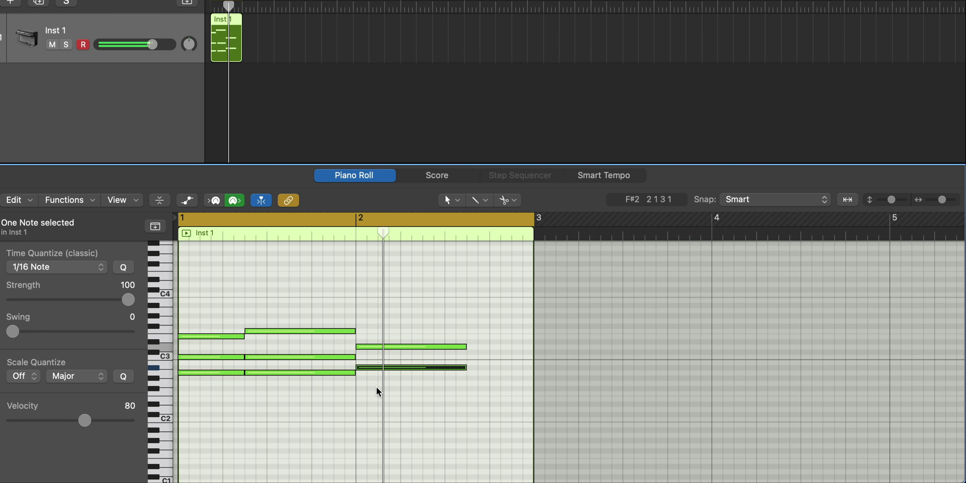
pyautogui.keyDown('super'); pyautogui.click(360, 383); pyautogui.keyUp('super')
pyautogui.press('space')
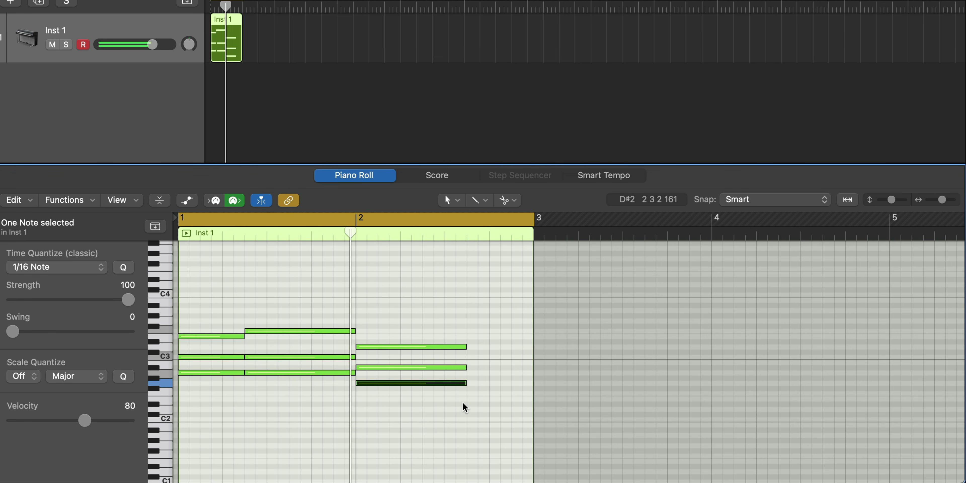
# - Add a fourth chord of G2, C3 and E3 one and a half beats into bar 2, lasting to the region's end
pyautogui.keyDown('super'); pyautogui.click(422, 347); pyautogui.keyUp('super')
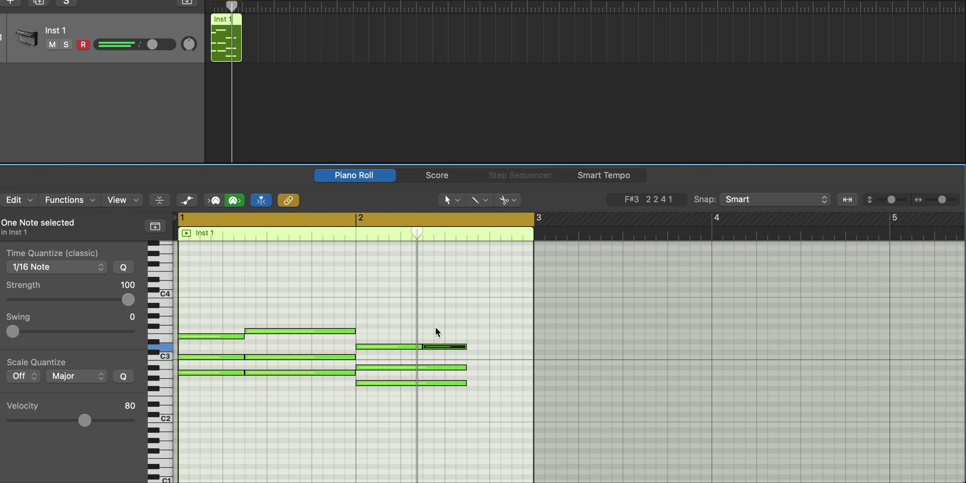
pyautogui.keyDown('super'); pyautogui.click(423, 367); pyautogui.keyUp('super')
pyautogui.keyDown('super'); pyautogui.click(423, 383); pyautogui.keyUp('super')
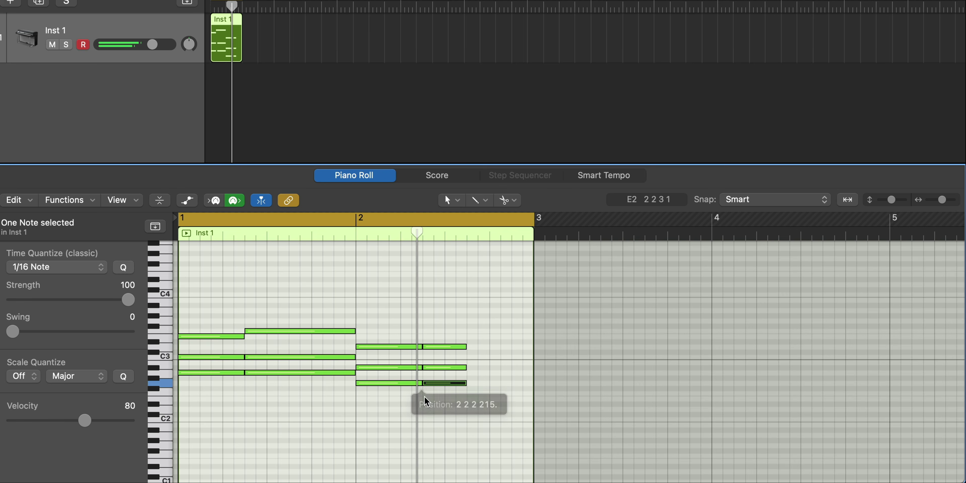
pyautogui.click(440, 390)
pyautogui.moveTo(443, 367); pyautogui.dragTo(445, 390)
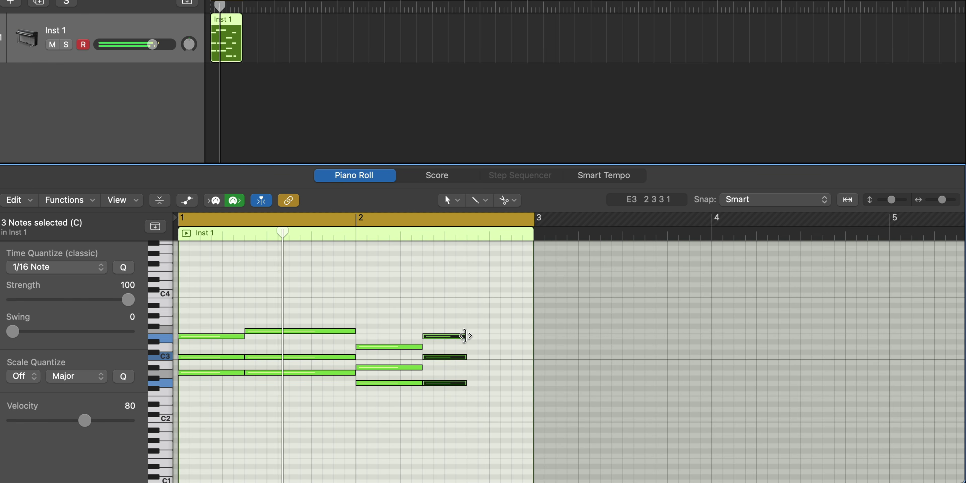
pyautogui.moveTo(466, 336); pyautogui.dragTo(533, 337)
pyautogui.click(501, 429)
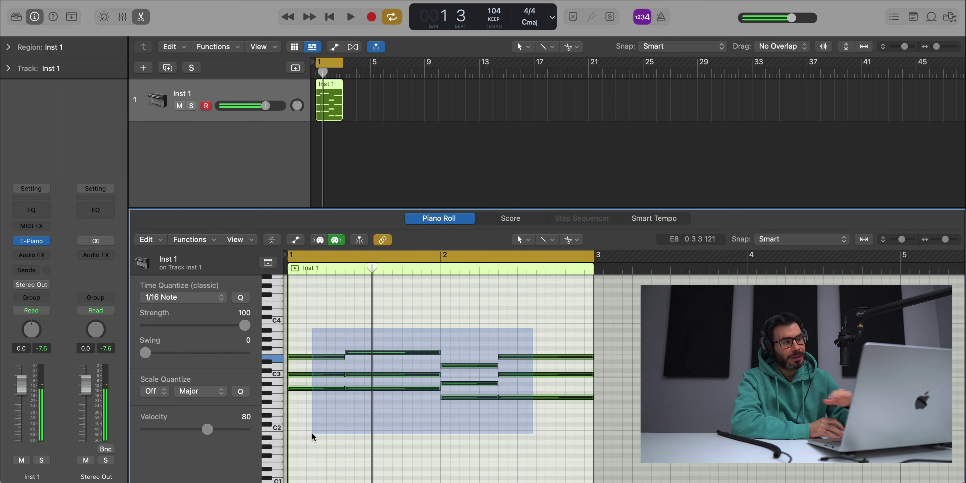
# - Set the velocity of all chord notes to 40 and play back the progression
pyautogui.moveTo(533, 328); pyautogui.dragTo(312, 432)
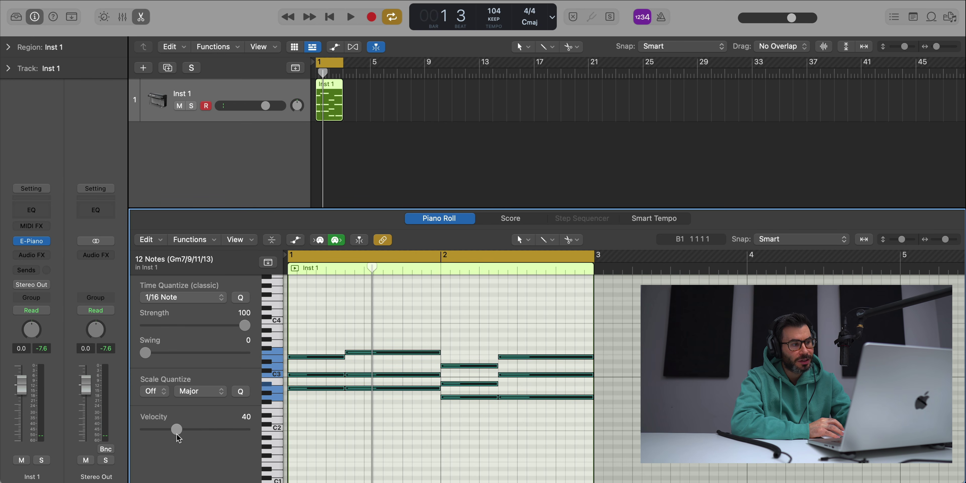
pyautogui.click(369, 440)
pyautogui.press('space')
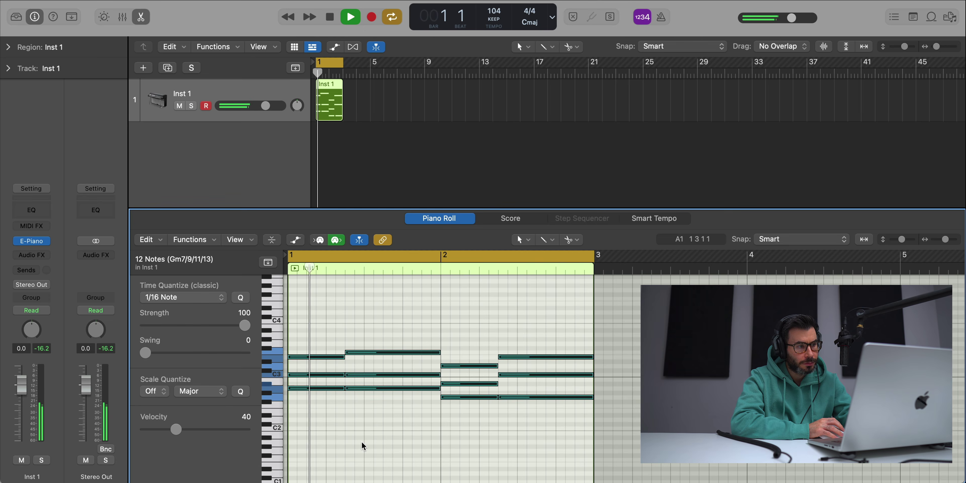
pyautogui.scroll(-2, 374, 446)
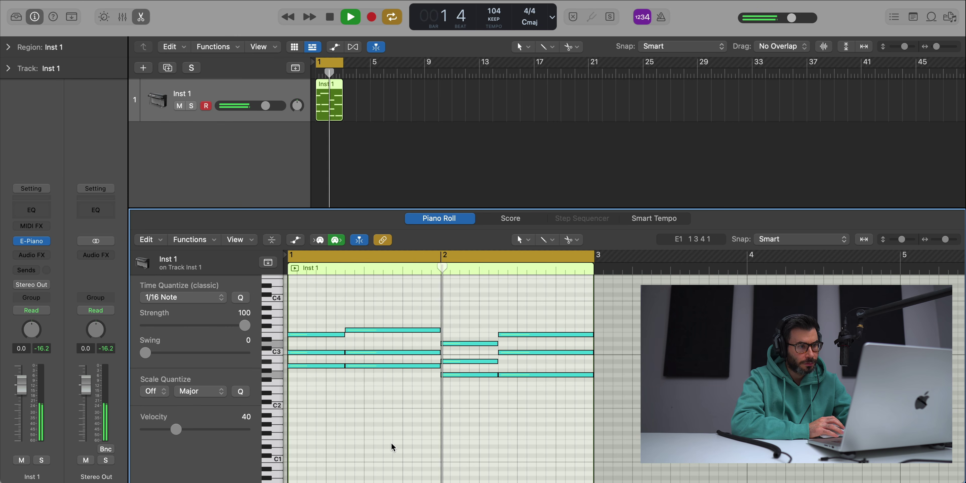
pyautogui.press('space')
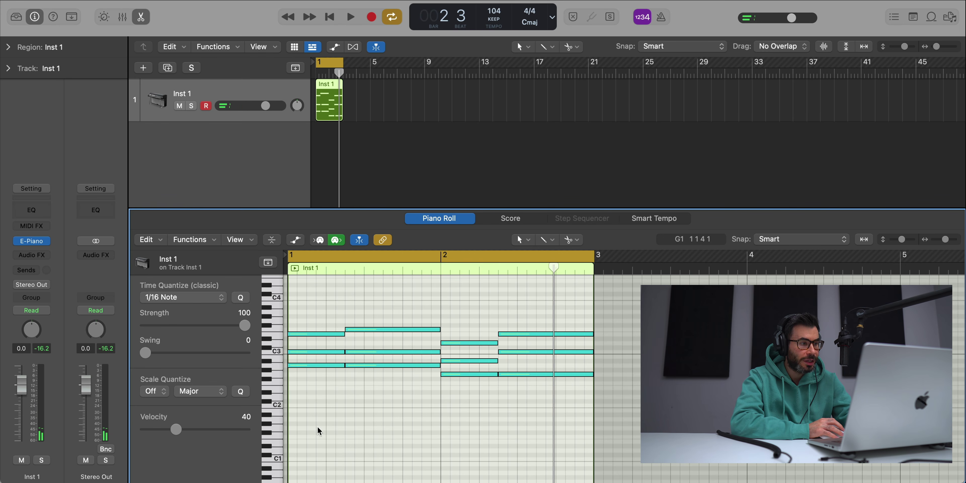
# - Add bass notes under the bar 1 chords: A1 under the first, D2 under the second, with a short repeated D2 before bar 2
pyautogui.click(294, 421)
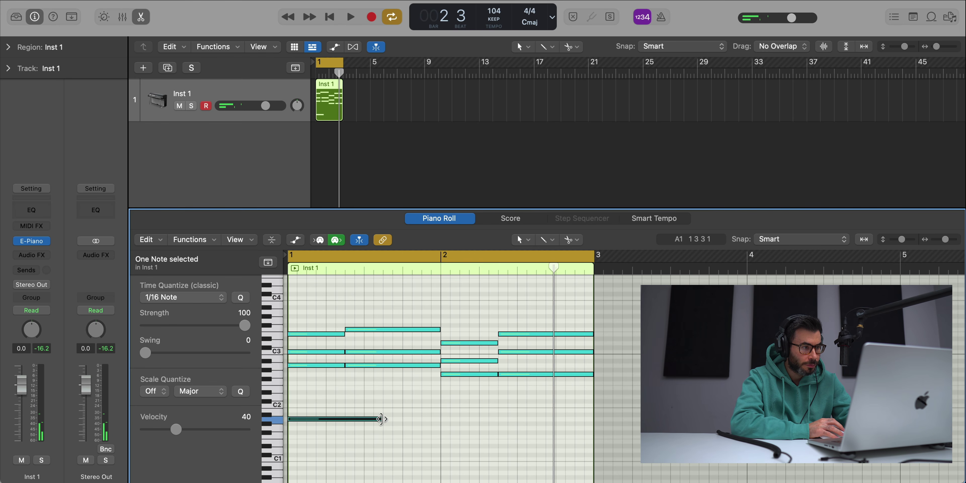
pyautogui.moveTo(381, 419); pyautogui.dragTo(345, 419)
pyautogui.click(347, 397)
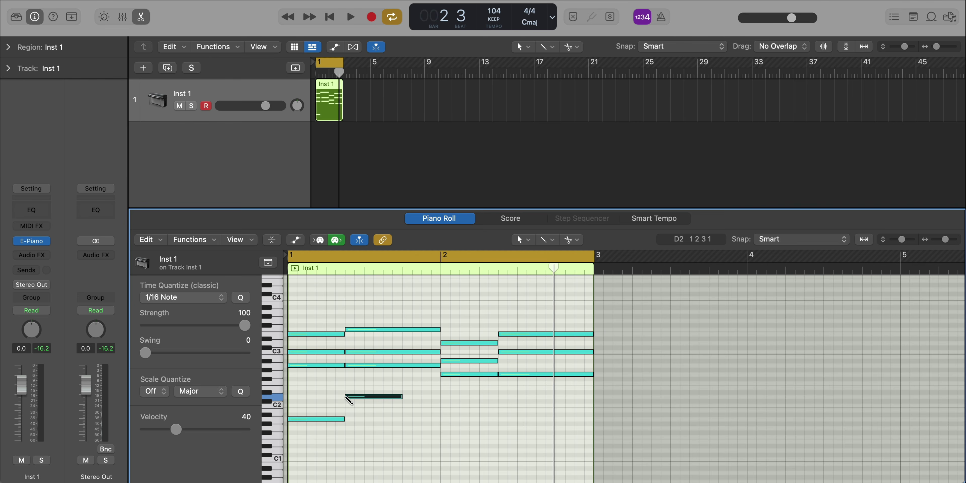
pyautogui.moveTo(399, 397); pyautogui.dragTo(422, 397)
pyautogui.click(424, 396)
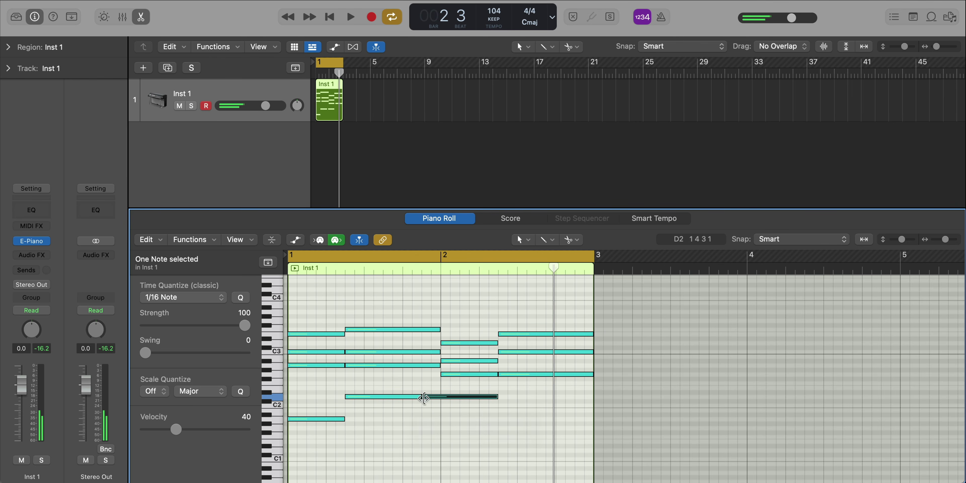
pyautogui.moveTo(496, 397); pyautogui.dragTo(441, 398)
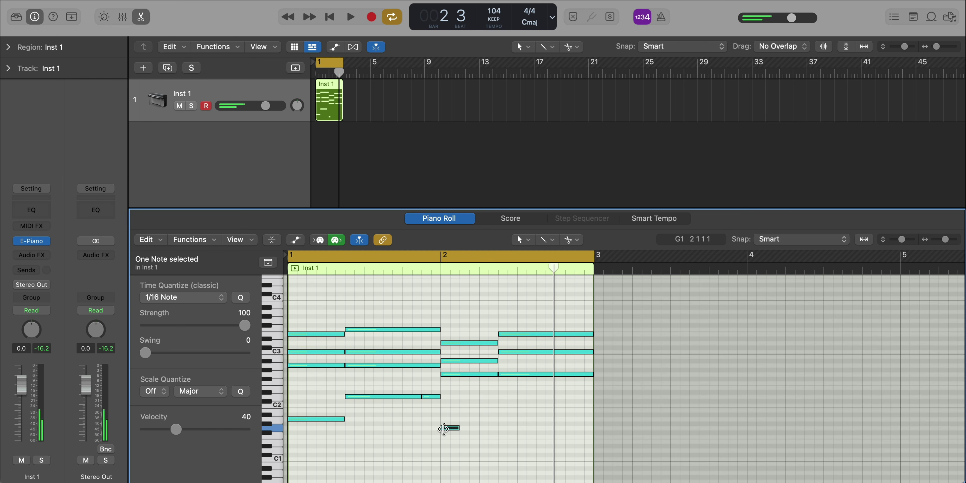
# - Add bass notes under the bar 2 chords, G1 then C2 with a short repeated C2 at the end, and play back the loop
pyautogui.moveTo(457, 429); pyautogui.dragTo(498, 428)
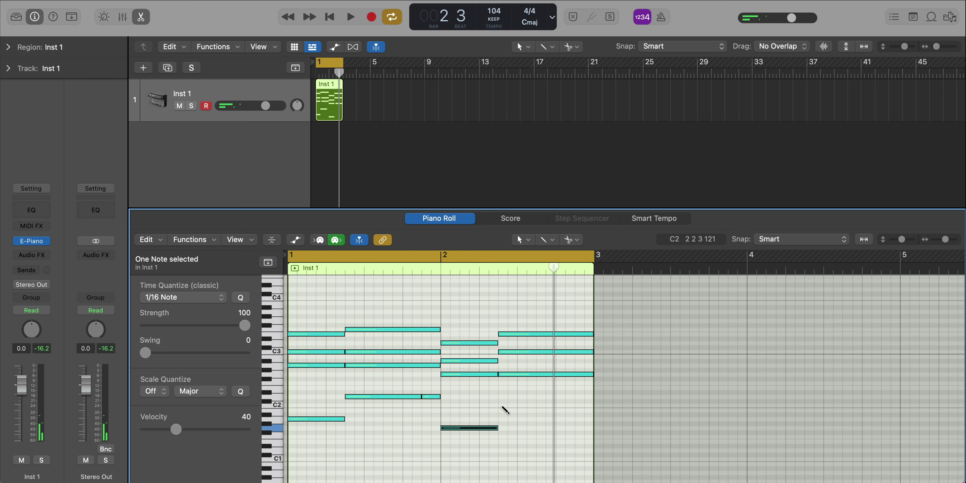
pyautogui.click(505, 405)
pyautogui.moveTo(554, 405); pyautogui.dragTo(586, 407)
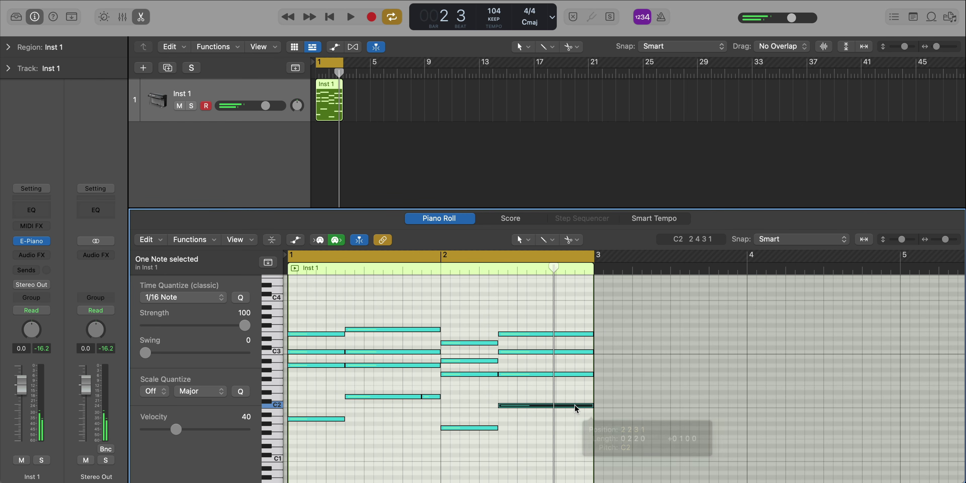
pyautogui.press('space')
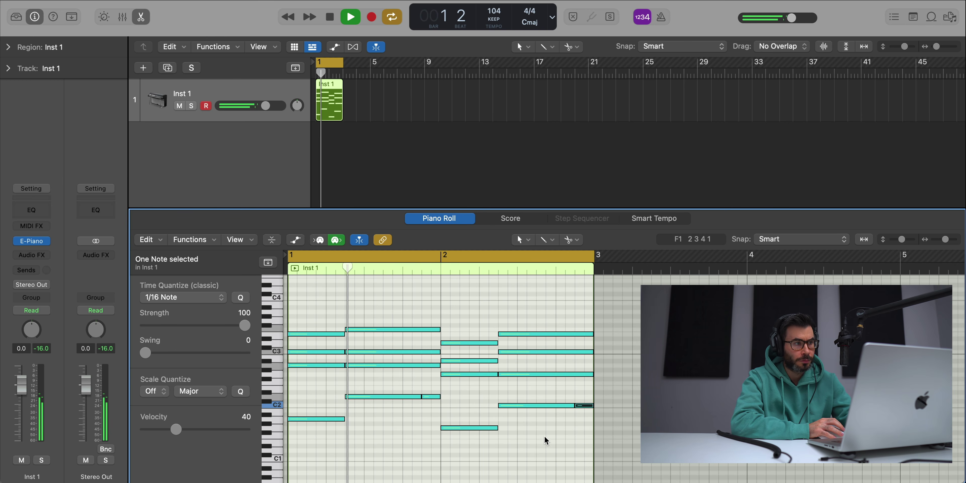
pyautogui.scroll(2, 486, 432)
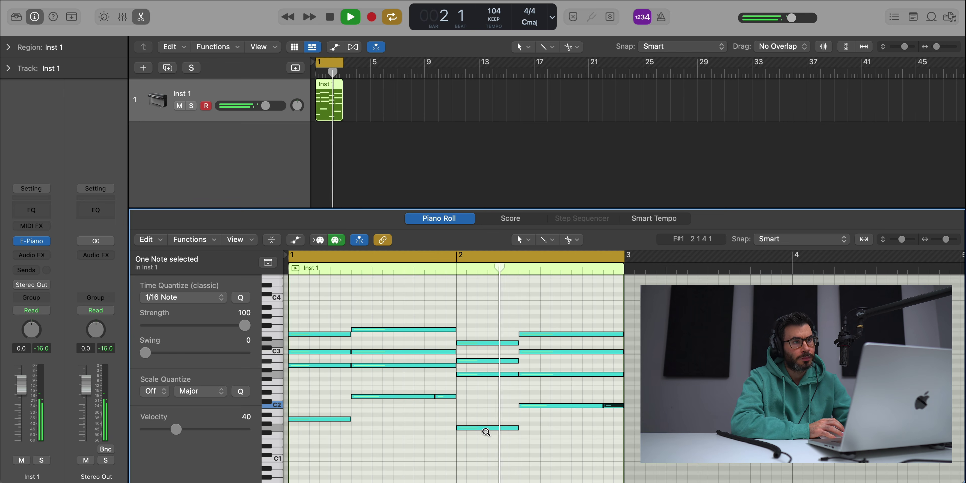
pyautogui.press('space')
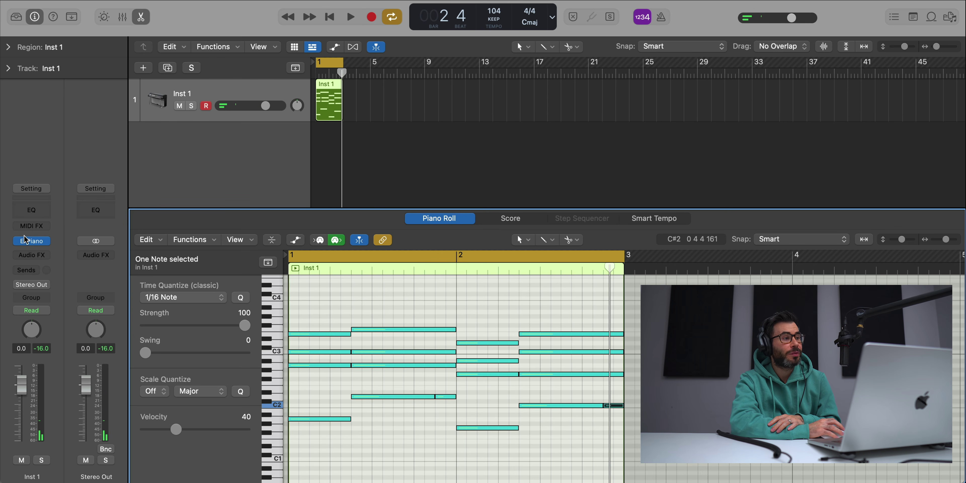
# - Open the E-Piano instrument on Inst 1 and set Bass Boost to 50 % and Volume to 0.0 dB during playback
pyautogui.click(32, 242)
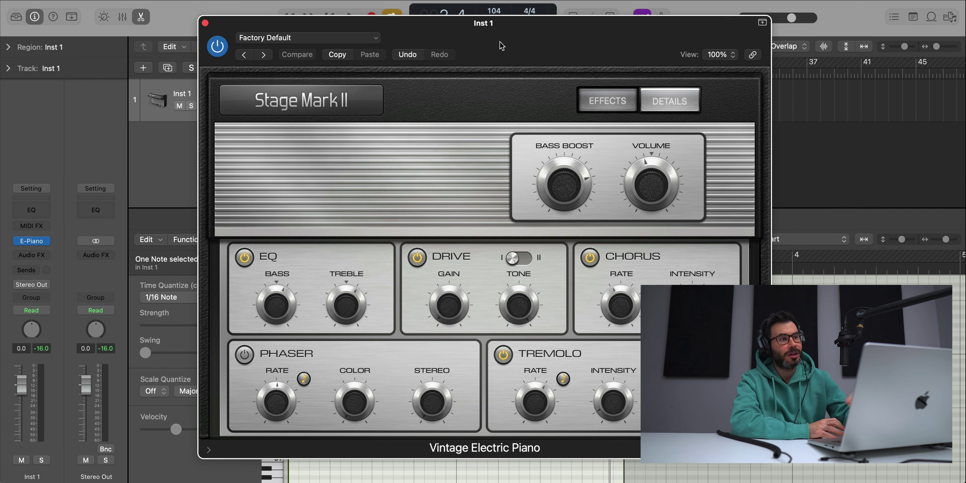
pyautogui.moveTo(500, 41); pyautogui.dragTo(477, 46)
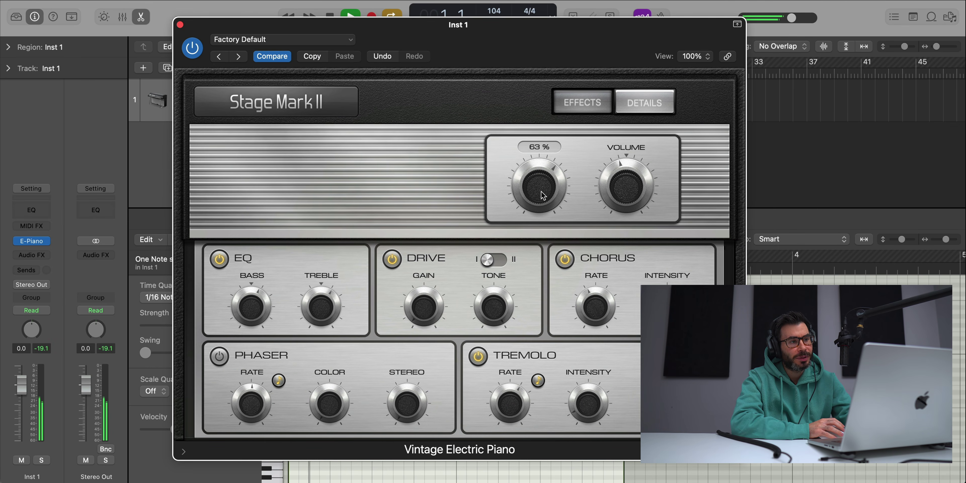
pyautogui.moveTo(541, 209); pyautogui.dragTo(541, 216)
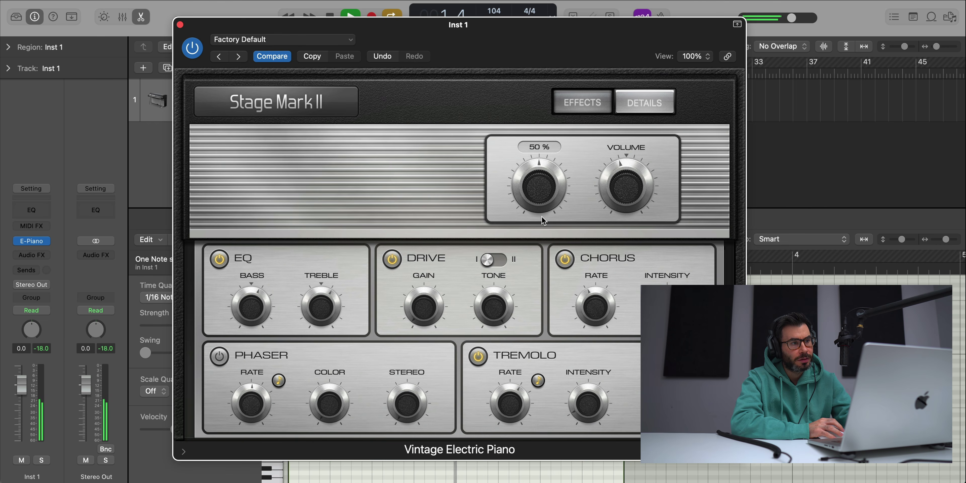
pyautogui.keyDown('alt'); pyautogui.click(630, 189); pyautogui.keyUp('alt')
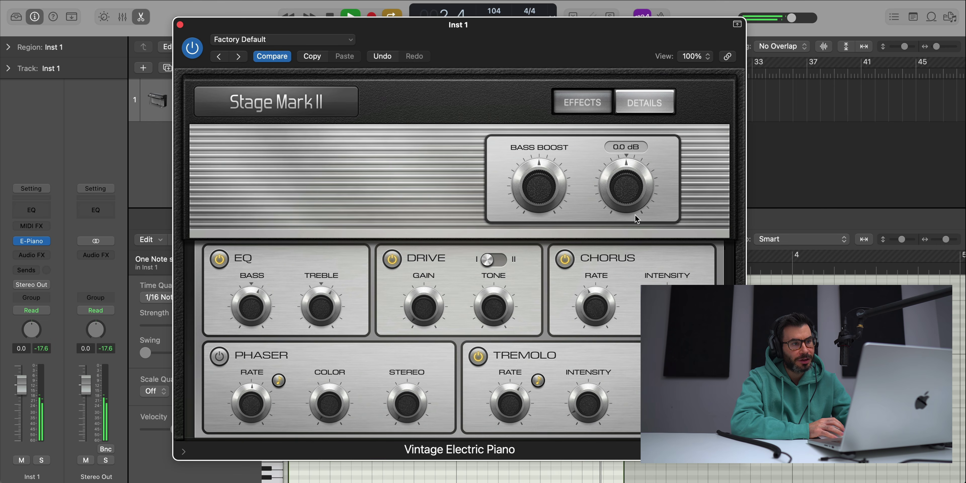
# - Examine the electric piano's model and pitch details while playing the loop
pyautogui.moveTo(684, 311)
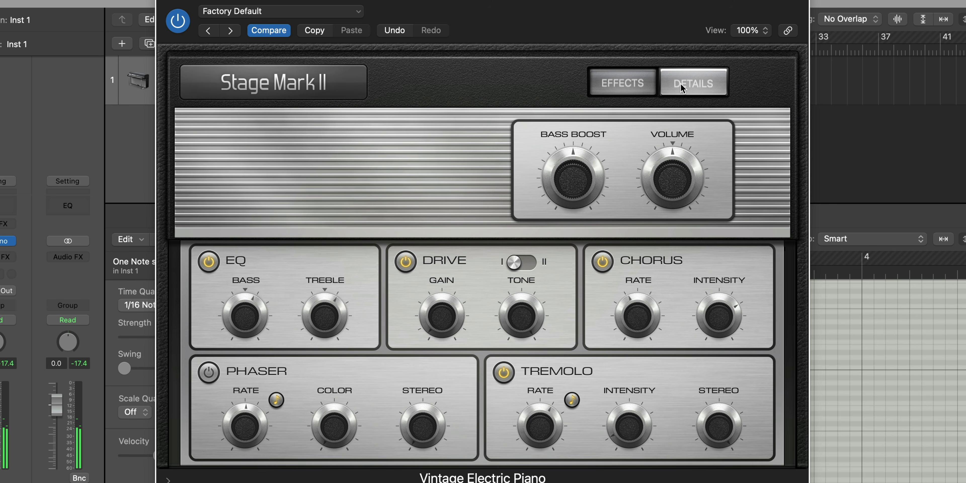
pyautogui.click(691, 85)
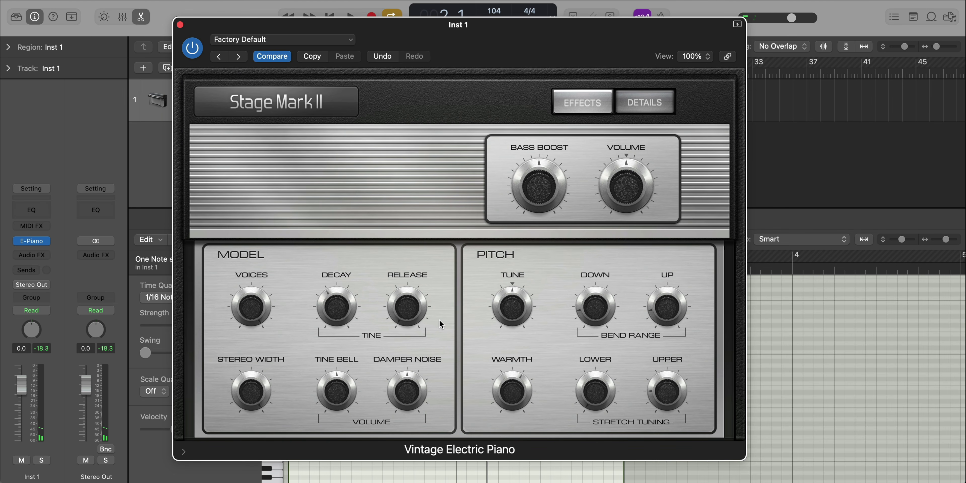
pyautogui.press('space')
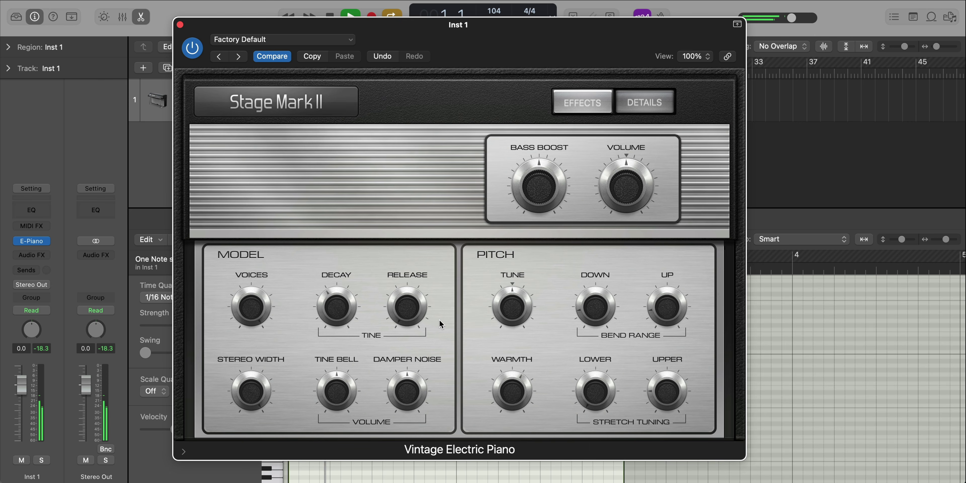
pyautogui.click(180, 24)
pyautogui.press('space')
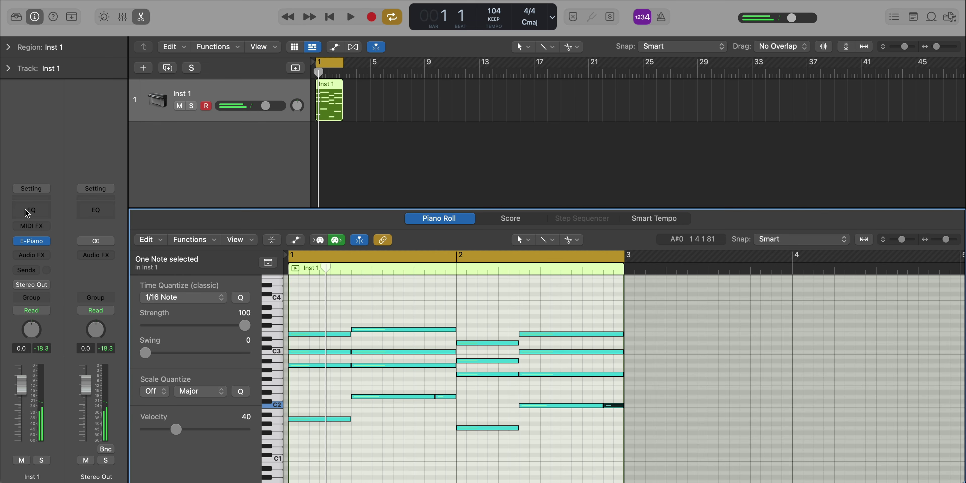
# - Add a Channel EQ to Inst 1 with a low cut at 178 Hz and a 12 dB/Oct slope
pyautogui.click(47, 212)
pyautogui.moveTo(622, 155); pyautogui.dragTo(525, 136)
pyautogui.press('space')
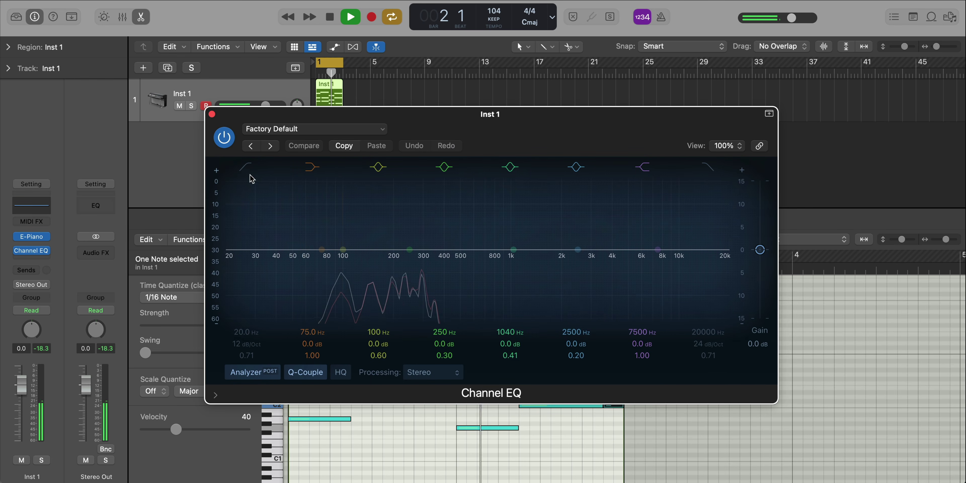
pyautogui.click(245, 167)
pyautogui.moveTo(246, 277); pyautogui.dragTo(409, 273)
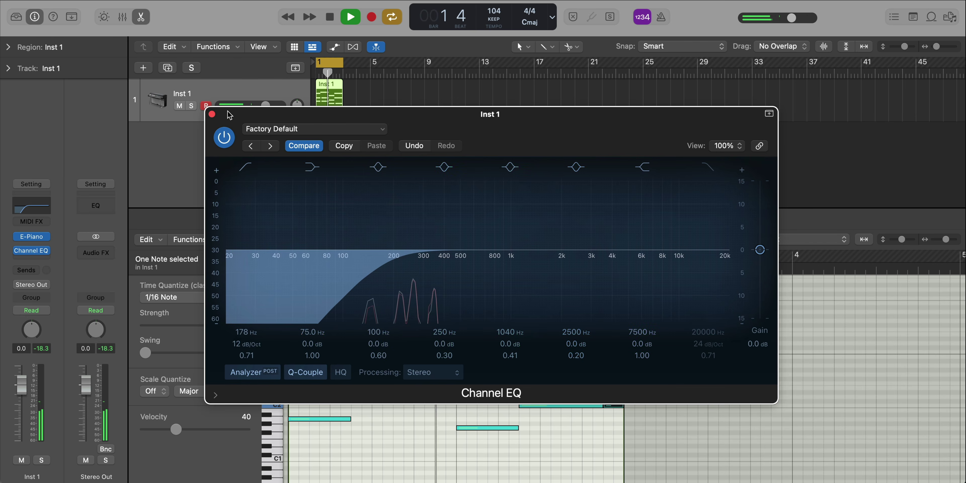
pyautogui.click(212, 114)
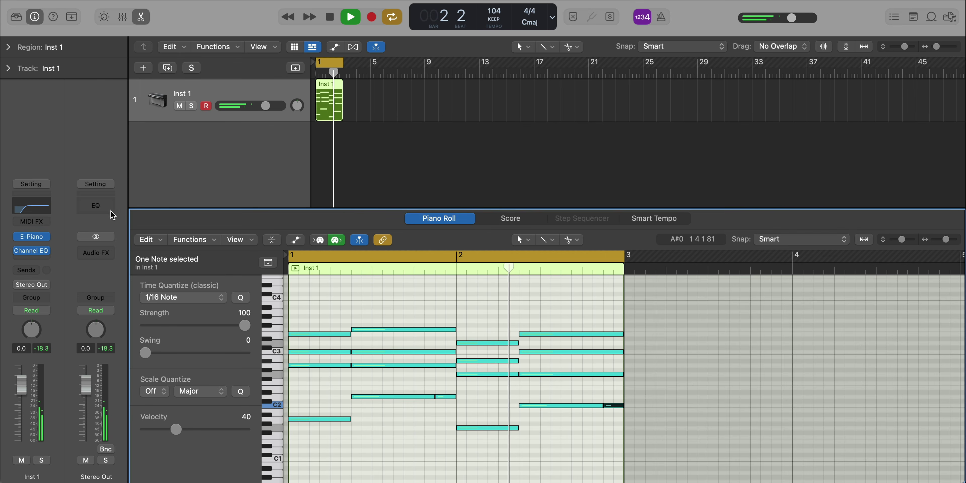
# - Lower the electric piano's Tine Bell volume while the loop plays, closing the instrument and the Piano Roll
pyautogui.click(31, 237)
pyautogui.click(638, 103)
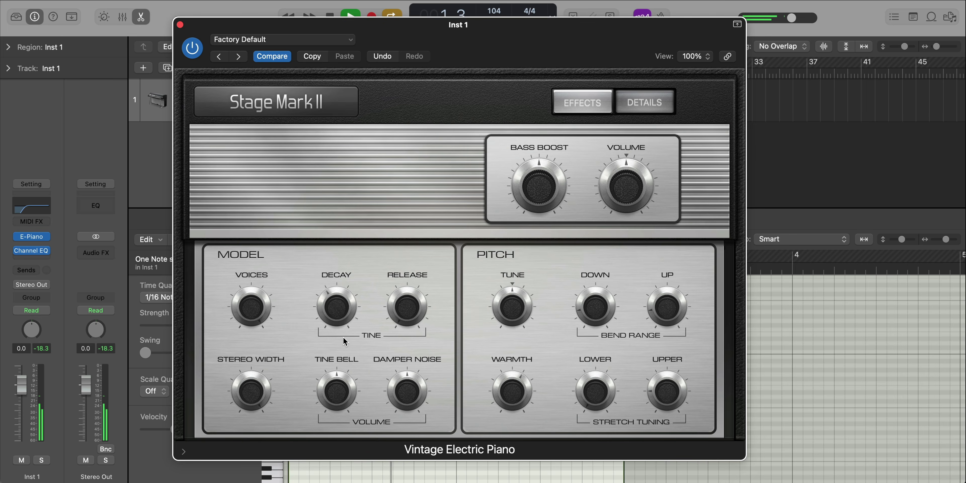
pyautogui.press('space')
pyautogui.moveTo(326, 383)
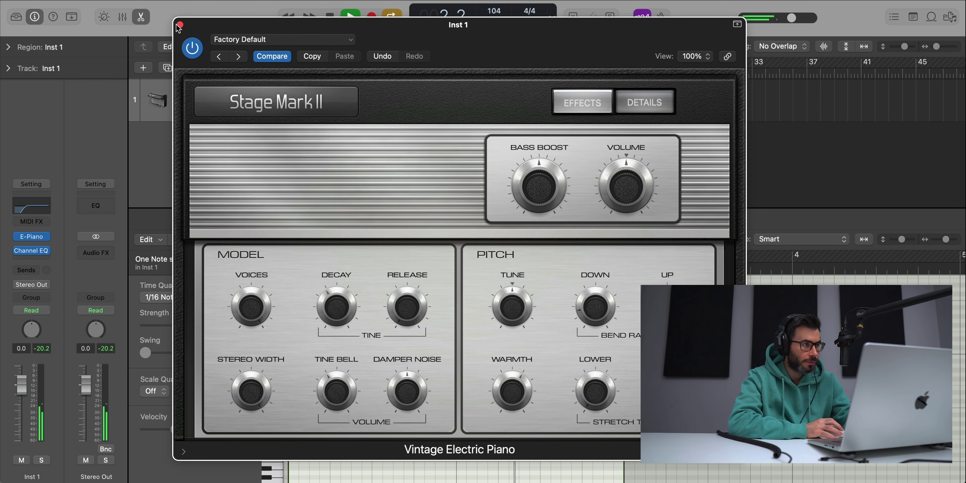
pyautogui.click(180, 25)
pyautogui.press('e')
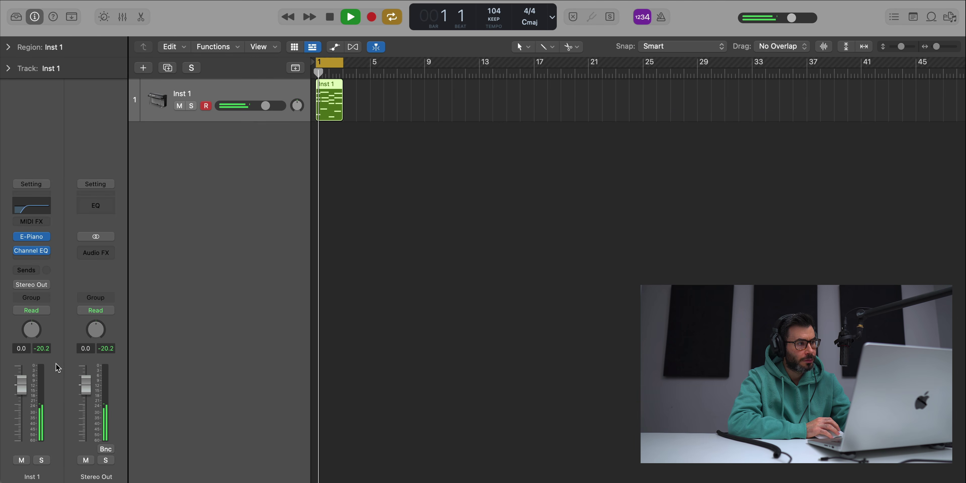
pyautogui.press('space')
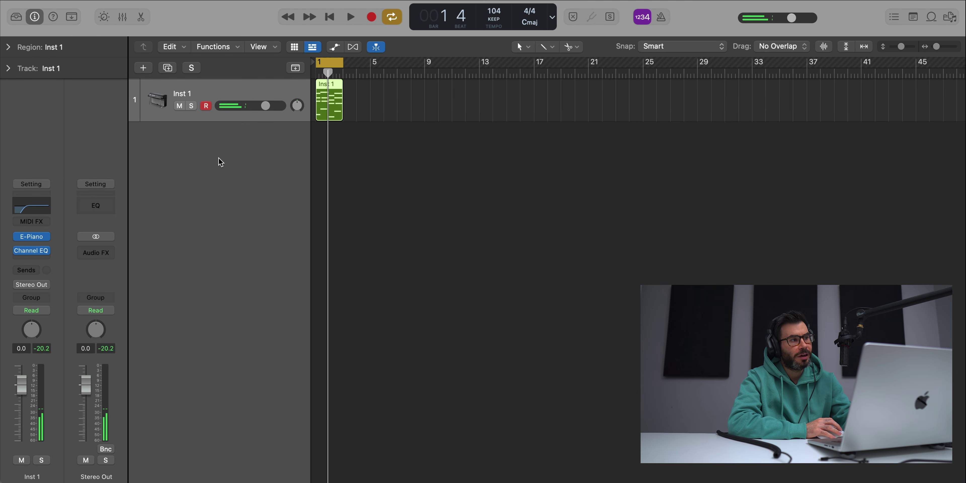
# - Create a second software instrument track and load the ES1 synthesizer on it in mono
pyautogui.doubleClick(221, 162)
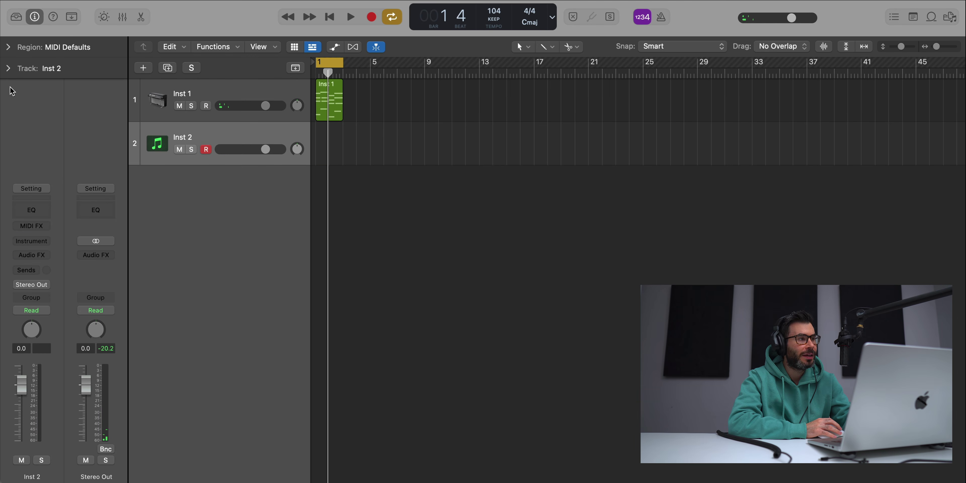
pyautogui.click(37, 242)
pyautogui.moveTo(74, 427)
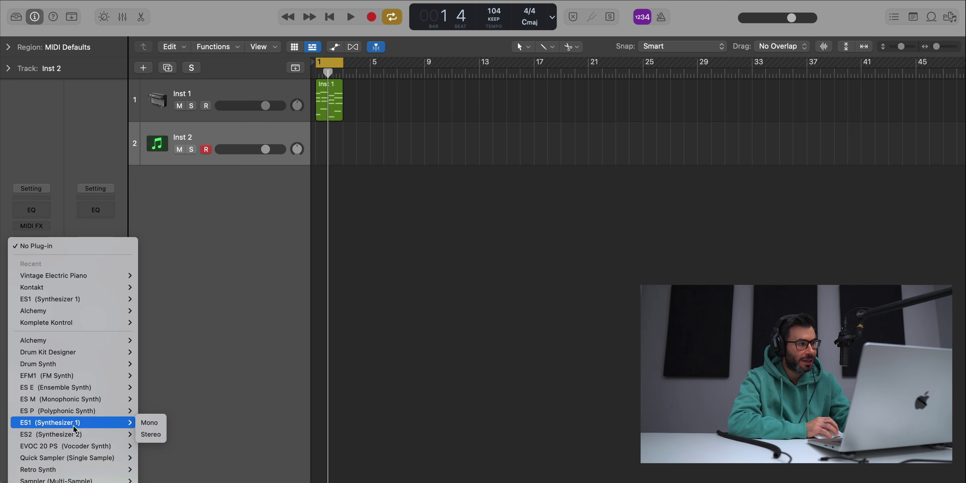
pyautogui.click(146, 427)
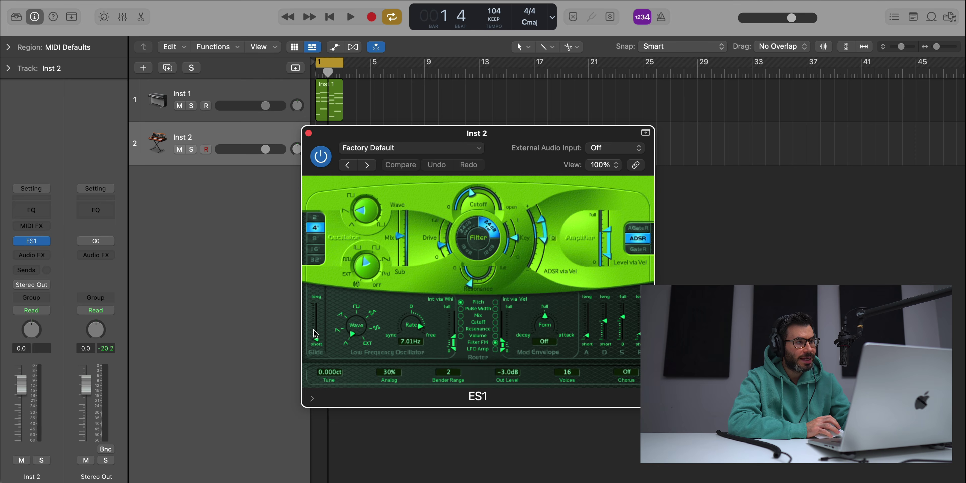
# - Load the Deep Bass preset from the 03 Synth Bass category in ES1 and close the instrument
pyautogui.moveTo(518, 141); pyautogui.dragTo(471, 129)
pyautogui.click(384, 137)
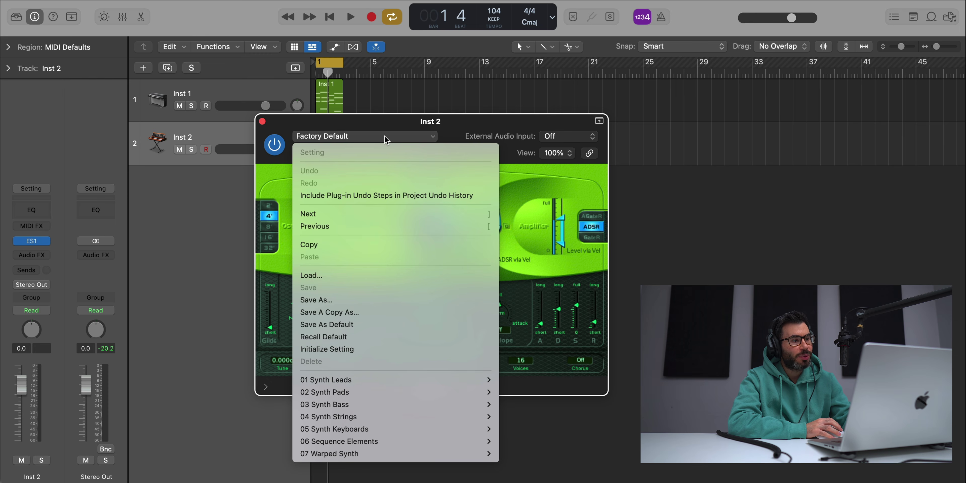
pyautogui.moveTo(370, 404)
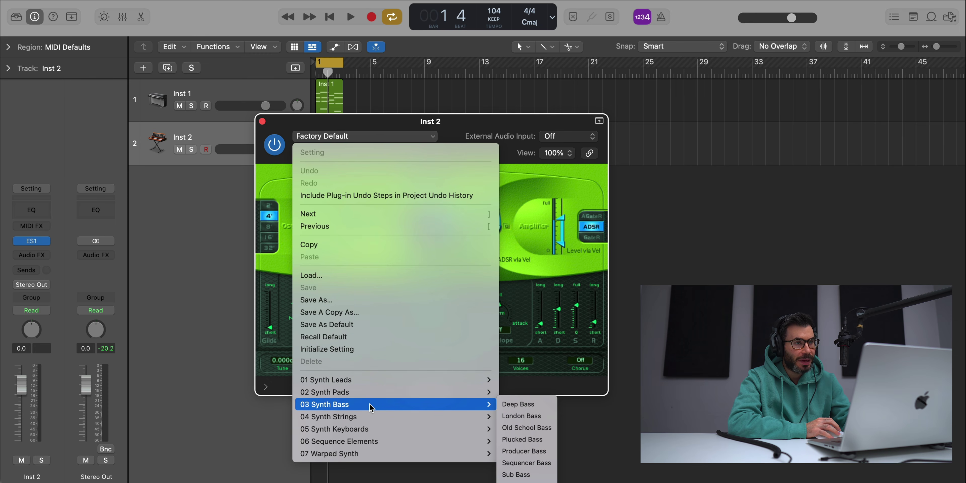
pyautogui.click(530, 405)
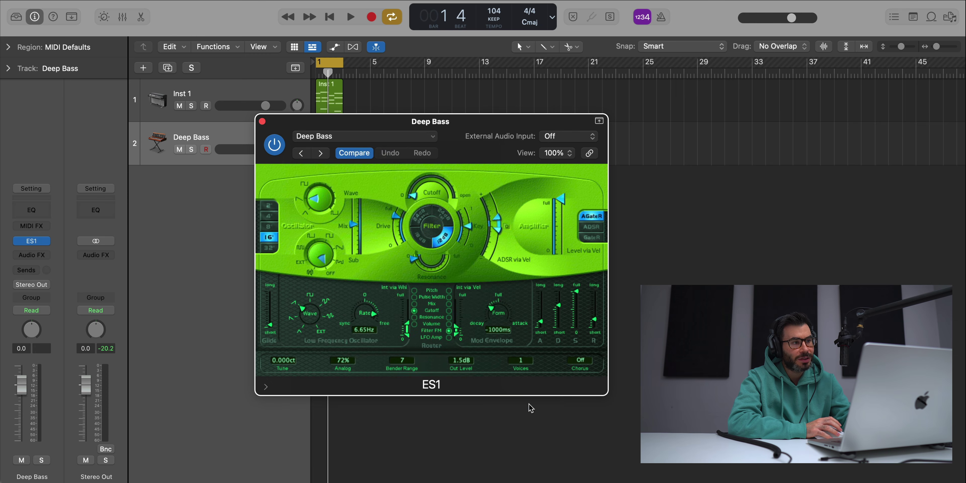
pyautogui.click(262, 121)
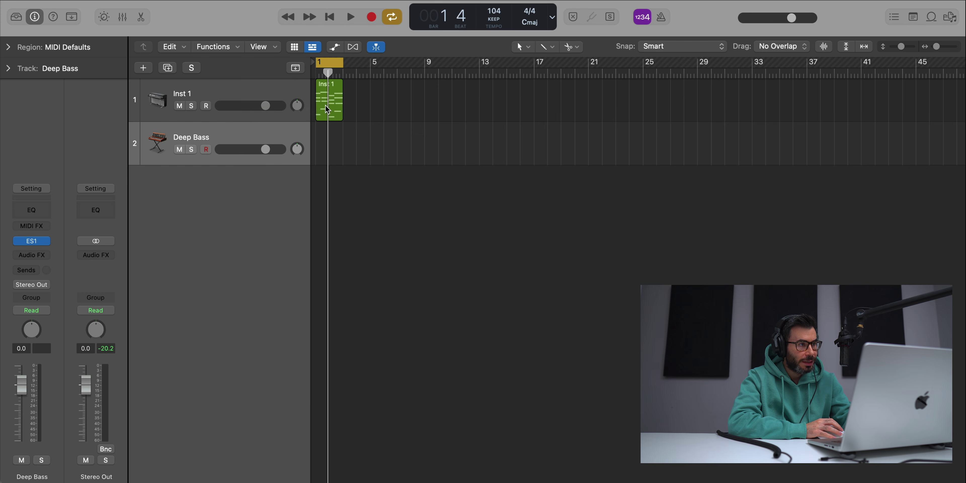
# - Copy the piano region to the Deep Bass track and delete its upper chord notes, keeping only the bass notes
pyautogui.moveTo(328, 100); pyautogui.dragTo(329, 144)
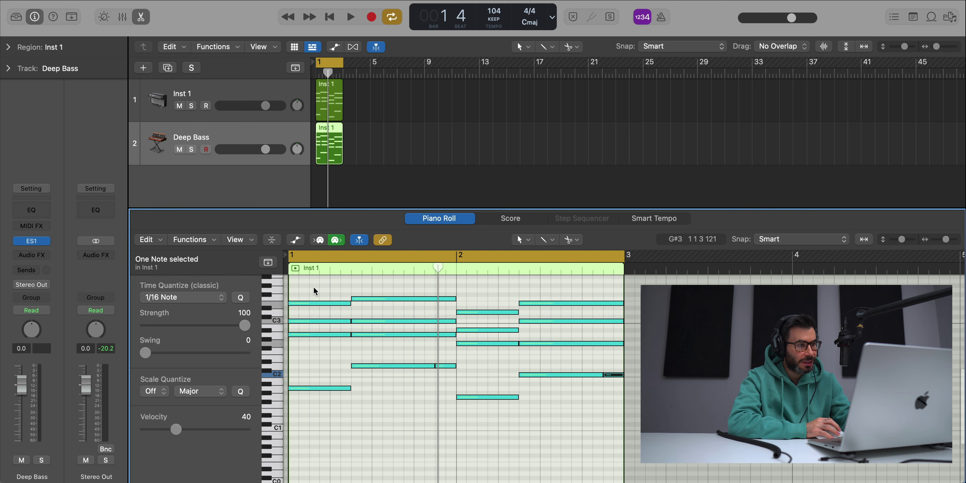
pyautogui.moveTo(314, 291); pyautogui.dragTo(421, 350)
pyautogui.press('Delete')
pyautogui.moveTo(445, 294); pyautogui.dragTo(502, 350)
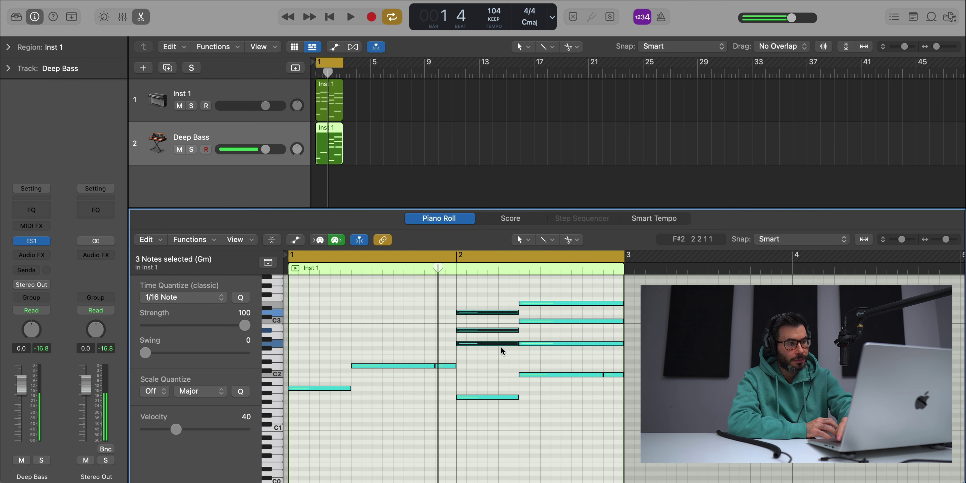
pyautogui.press('Delete')
pyautogui.moveTo(519, 289); pyautogui.dragTo(565, 356)
pyautogui.press('Delete')
# - Play back with the Deep Bass track soloed and transpose the D2 and C2 notes down one octave
pyautogui.press('space')
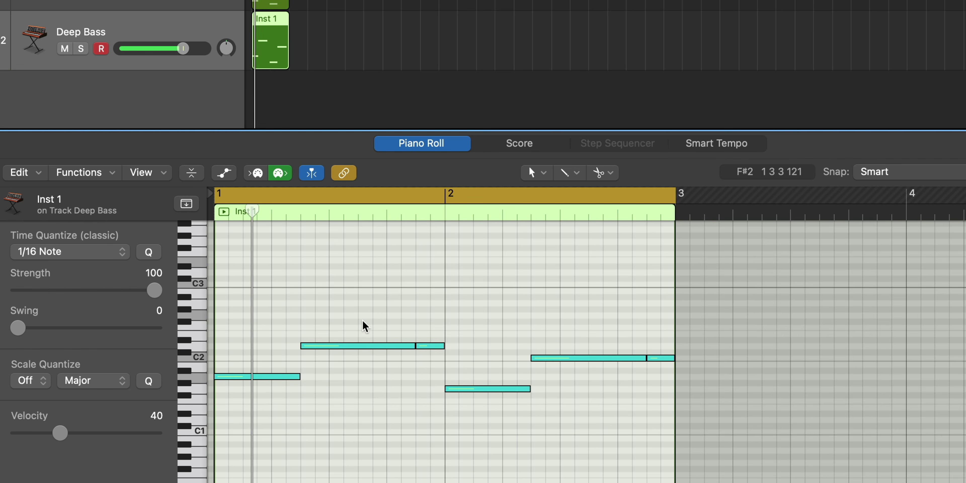
pyautogui.click(81, 49)
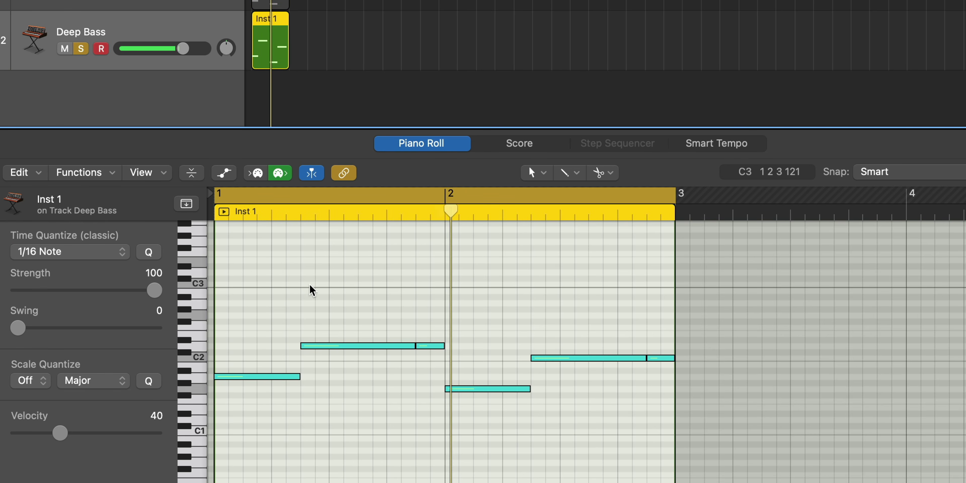
pyautogui.moveTo(345, 279); pyautogui.dragTo(431, 393)
pyautogui.moveTo(570, 322); pyautogui.dragTo(673, 399)
pyautogui.hotkey('alt', 'shift', 'Down')
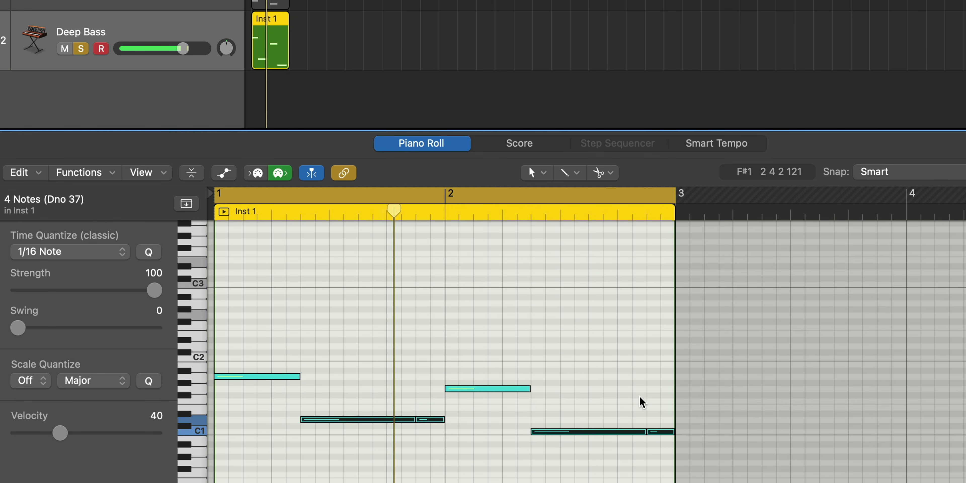
# - Set the velocity of all bass notes in the region to 80
pyautogui.moveTo(711, 457); pyautogui.dragTo(172, 375)
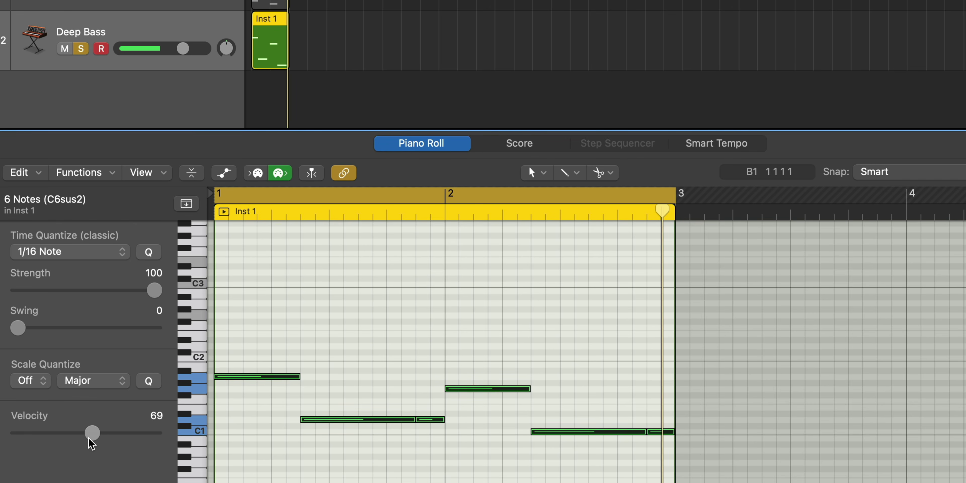
pyautogui.moveTo(98, 438); pyautogui.dragTo(100, 438)
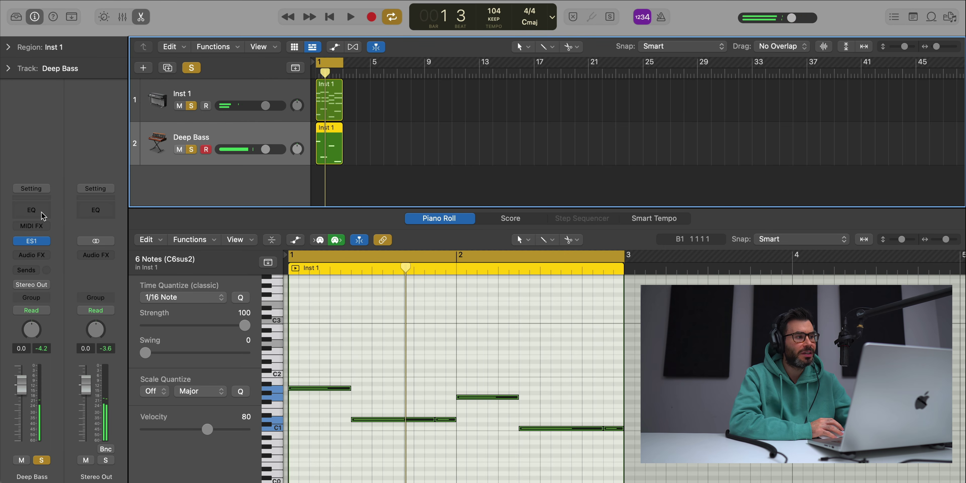
# - Add a Channel EQ to Deep Bass with a low cut at 39 Hz and a 48 dB/Oct slope during playback
pyautogui.click(32, 209)
pyautogui.moveTo(486, 116); pyautogui.dragTo(479, 111)
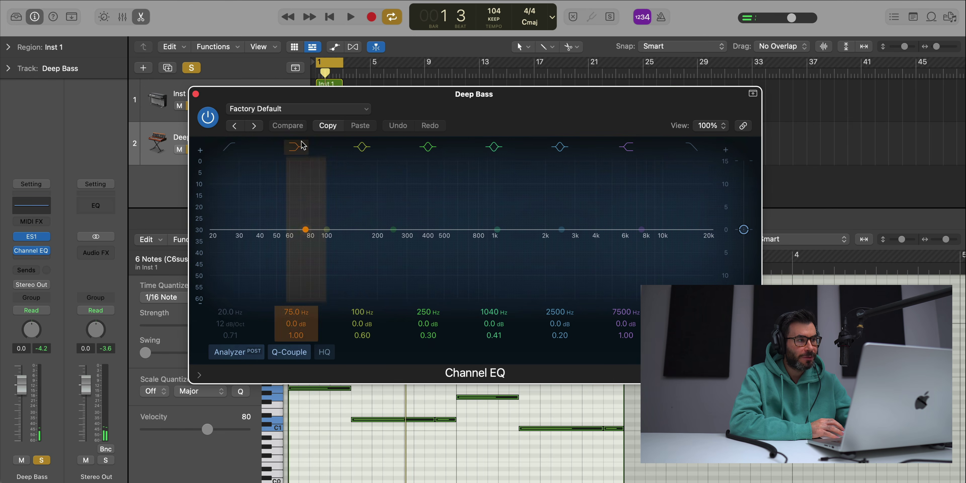
pyautogui.press('space')
pyautogui.moveTo(218, 327); pyautogui.dragTo(223, 298)
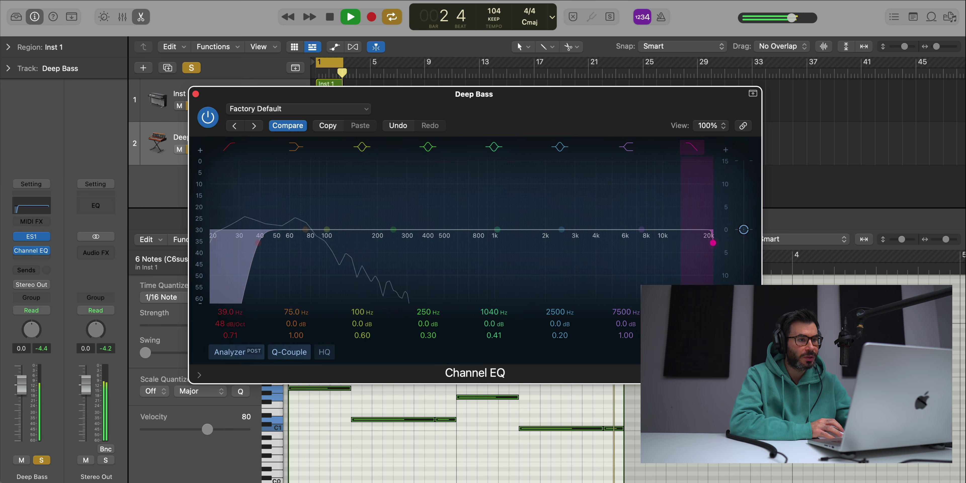
# - Bring the Deep Bass EQ's high cut down to between 100 and 200 Hz and turn off the track's solo
pyautogui.moveTo(712, 243); pyautogui.dragTo(354, 243)
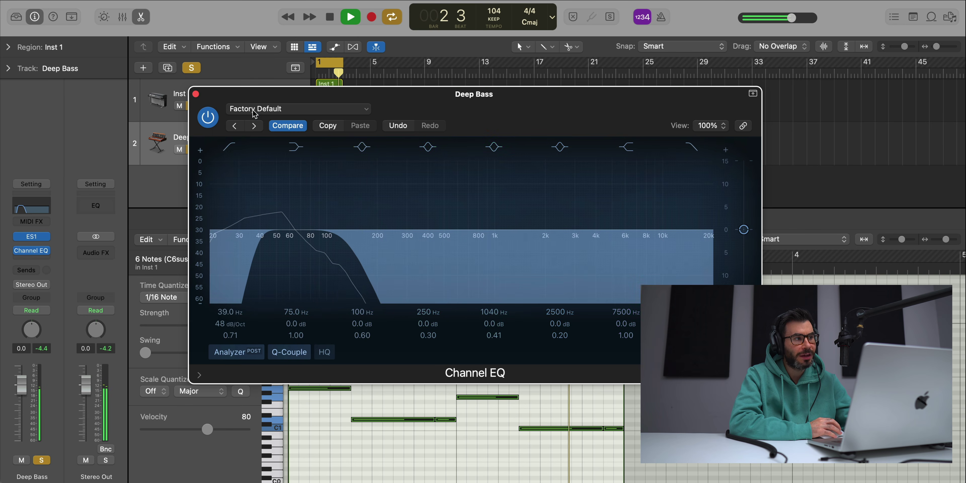
pyautogui.click(196, 95)
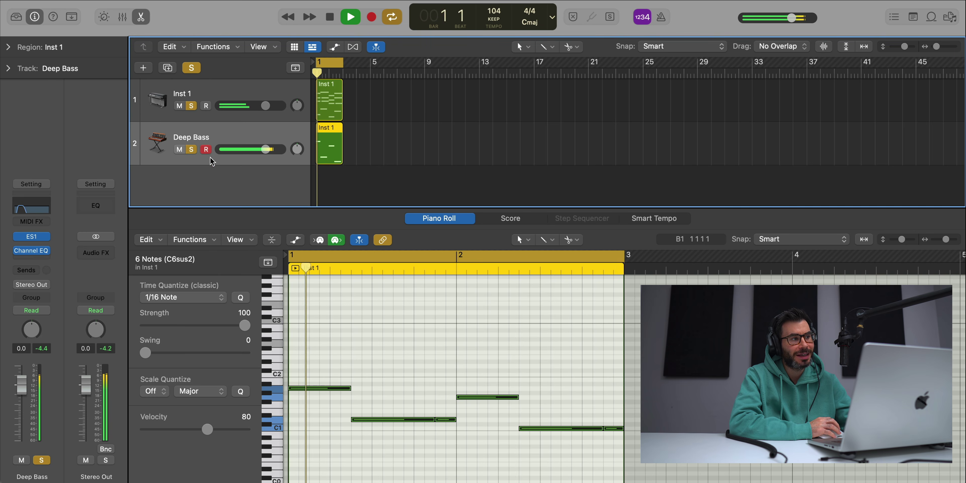
pyautogui.click(191, 150)
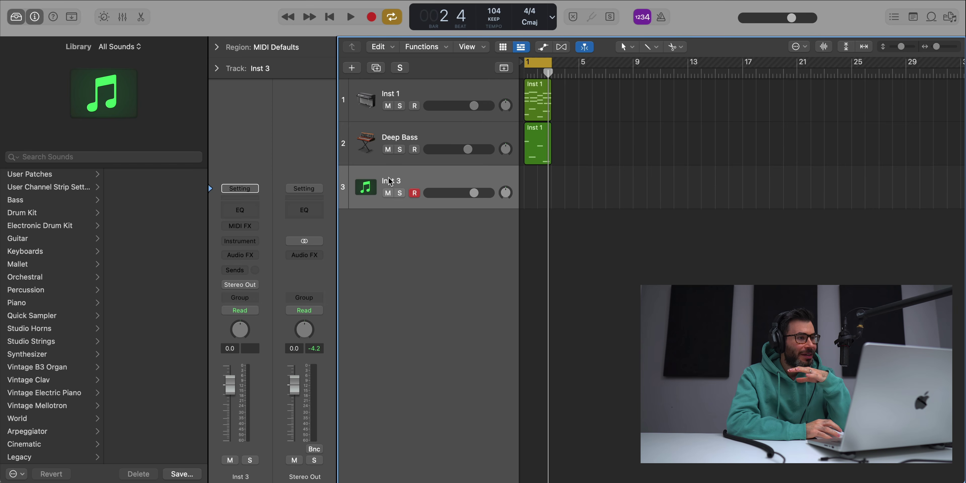
# - Load the Sunburst Electric patch from the Legacy Logic electric guitars onto the third track and hide the library
pyautogui.click(47, 458)
pyautogui.click(129, 175)
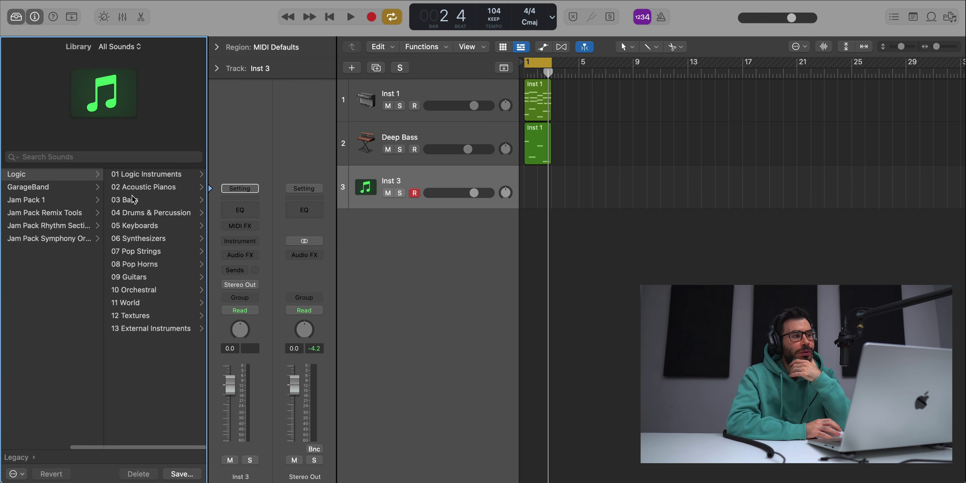
pyautogui.click(137, 277)
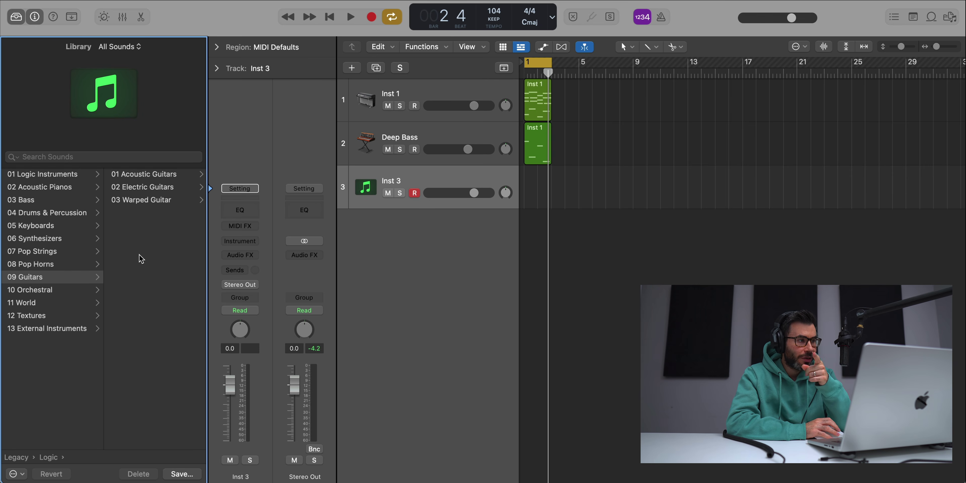
pyautogui.click(145, 190)
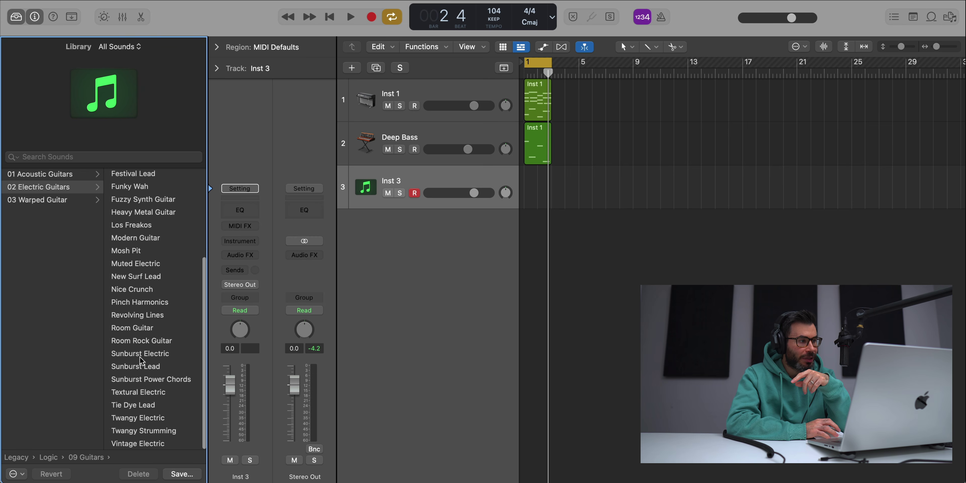
pyautogui.click(141, 355)
pyautogui.press('y')
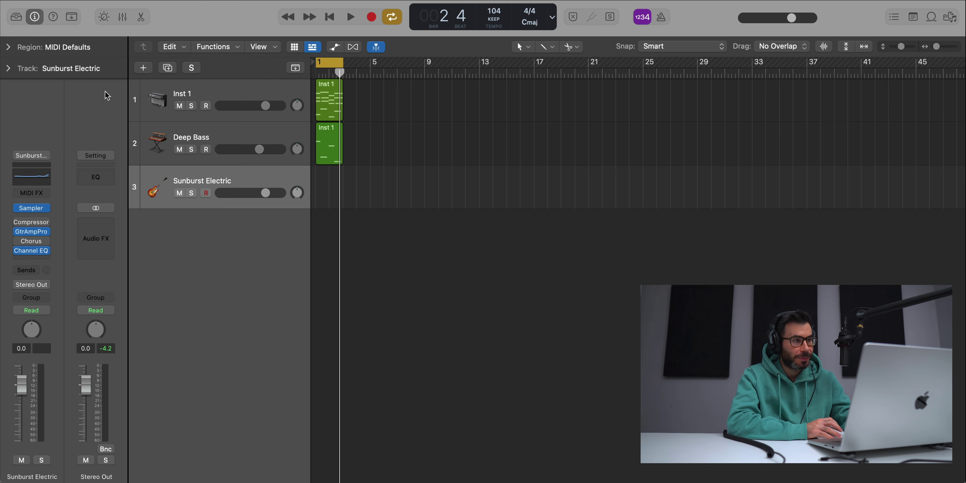
# - Copy the Inst 1 chord region to bar 1 of the Sunburst Electric track and open the copy in the piano roll during playback
pyautogui.moveTo(327, 201); pyautogui.dragTo(341, 202)
pyautogui.press('Delete')
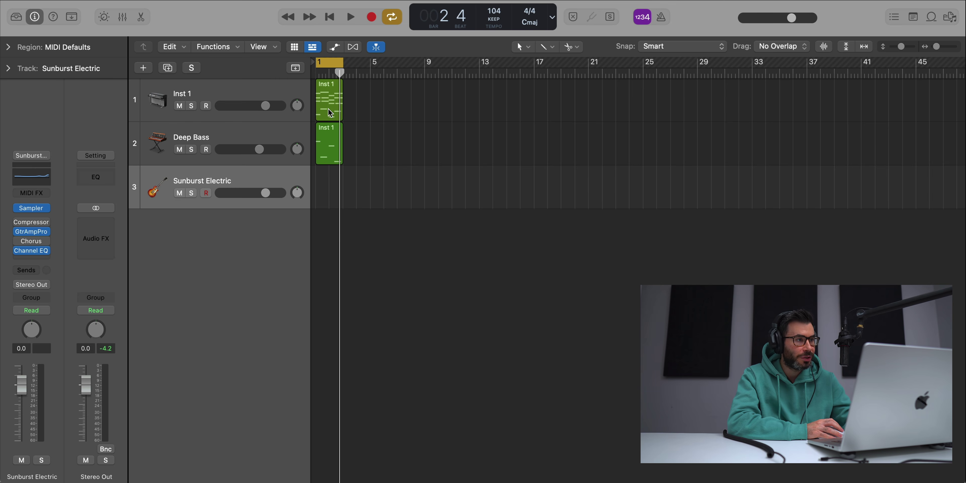
pyautogui.moveTo(329, 105); pyautogui.dragTo(326, 200)
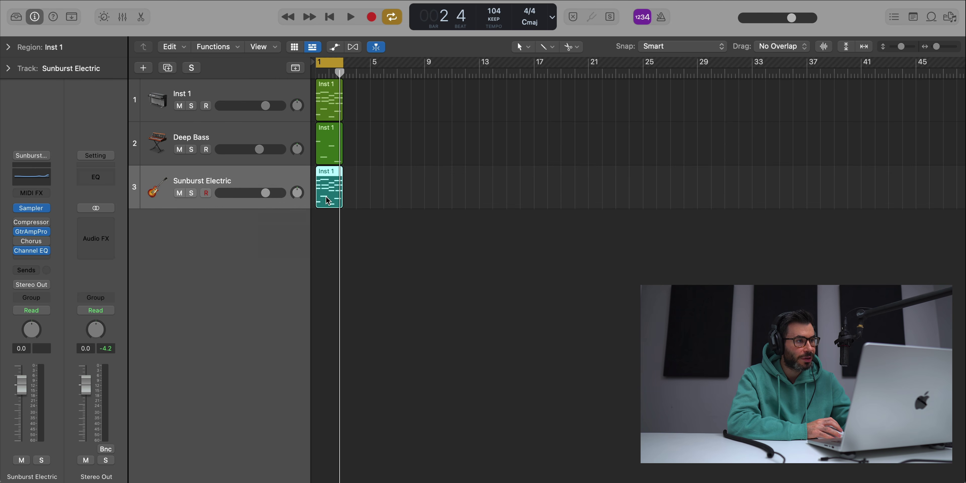
pyautogui.doubleClick(329, 187)
pyautogui.press('space')
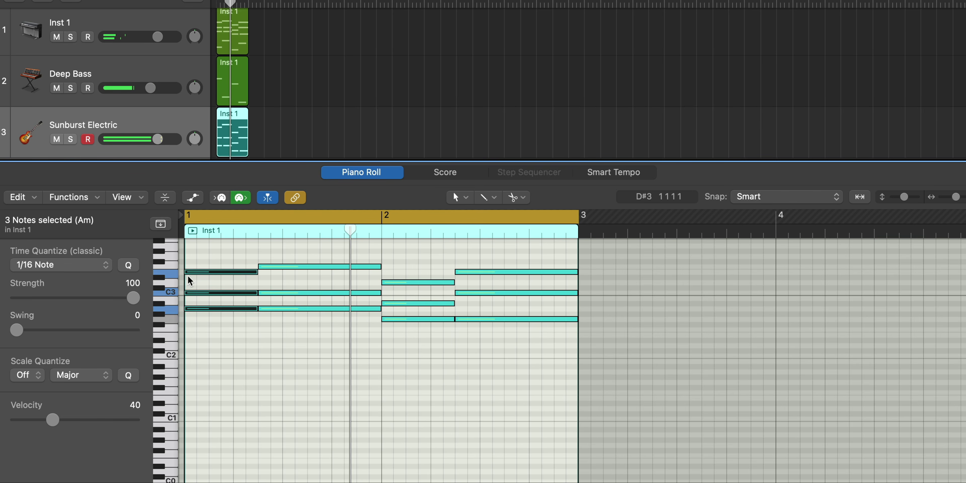
# - Shorten the first two guitar chords into short stabs half a beat after beats 1 and 3 of bar 1
pyautogui.moveTo(186, 272); pyautogui.dragTo(227, 271)
pyautogui.moveTo(254, 243); pyautogui.dragTo(284, 330)
pyautogui.moveTo(380, 267); pyautogui.dragTo(343, 320)
pyautogui.press('space')
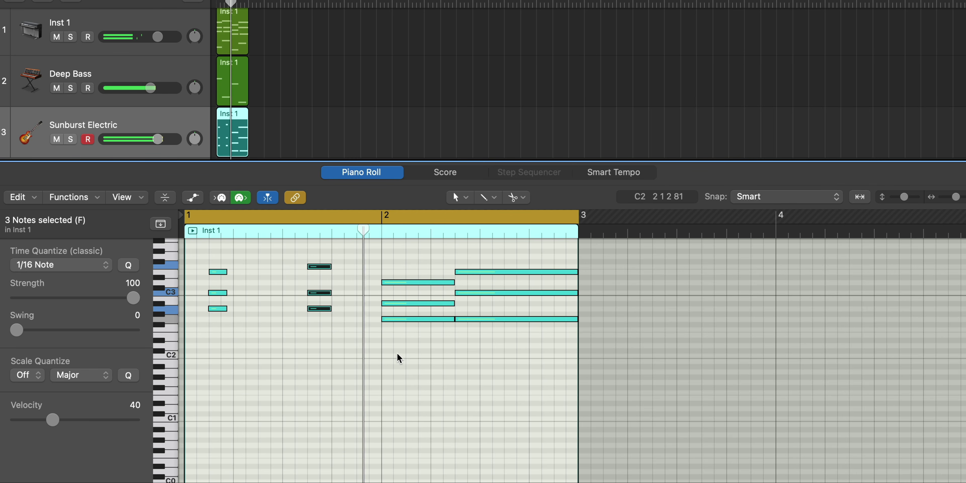
pyautogui.press('space')
# - Shorten the bar 2 guitar chords into eighth-note stabs half a beat after beats 1 and 3
pyautogui.moveTo(384, 259); pyautogui.dragTo(390, 324)
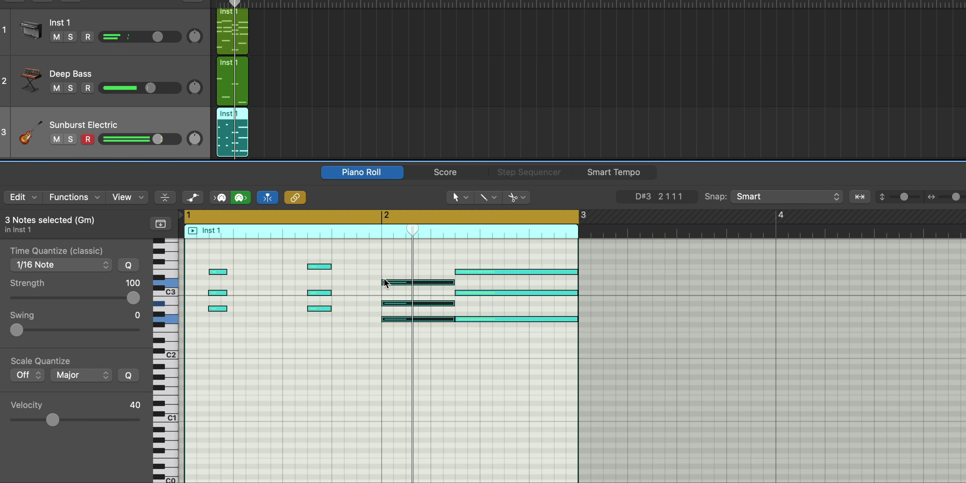
pyautogui.moveTo(382, 282); pyautogui.dragTo(476, 328)
pyautogui.press('space')
pyautogui.moveTo(455, 275); pyautogui.dragTo(507, 281)
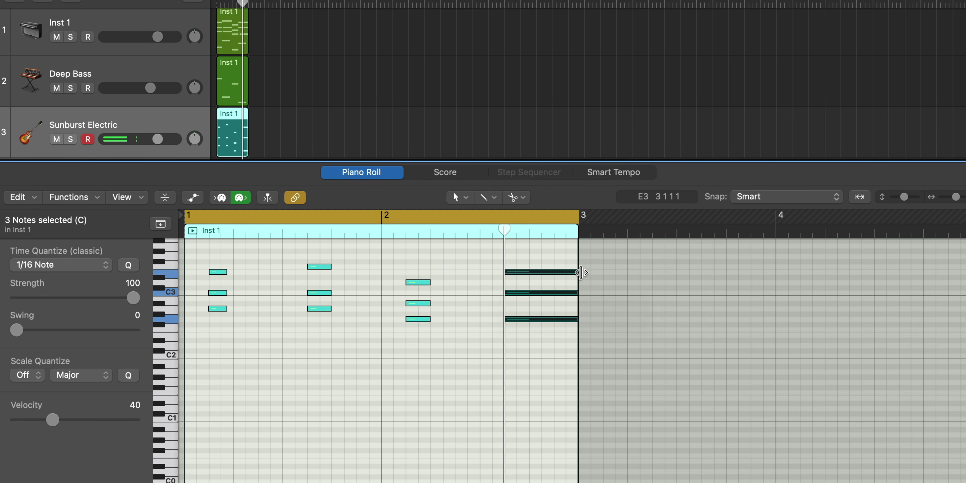
pyautogui.moveTo(578, 271); pyautogui.dragTo(528, 280)
pyautogui.press('space')
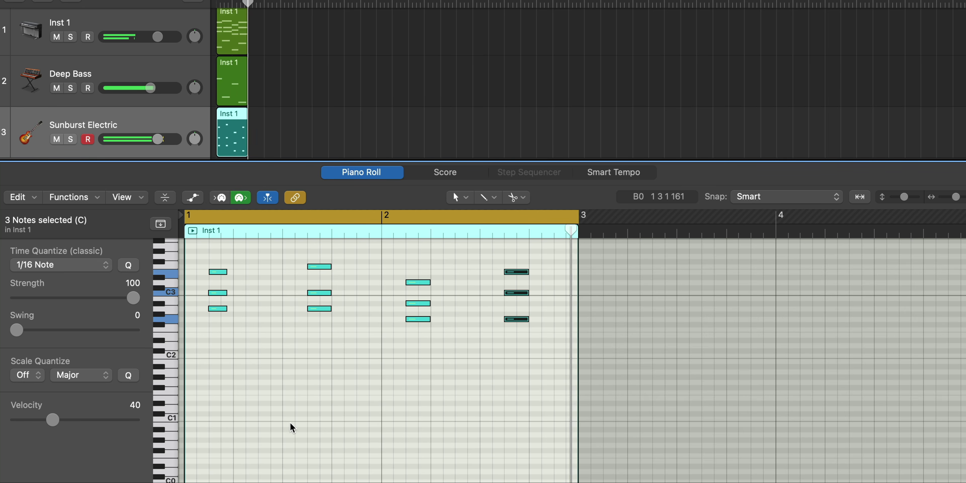
# - Draw a low A1 note from 1 1 1 1 to 1 2 3 1 and an F1 note from there to the end of bar 1
pyautogui.scroll(3, 287, 428)
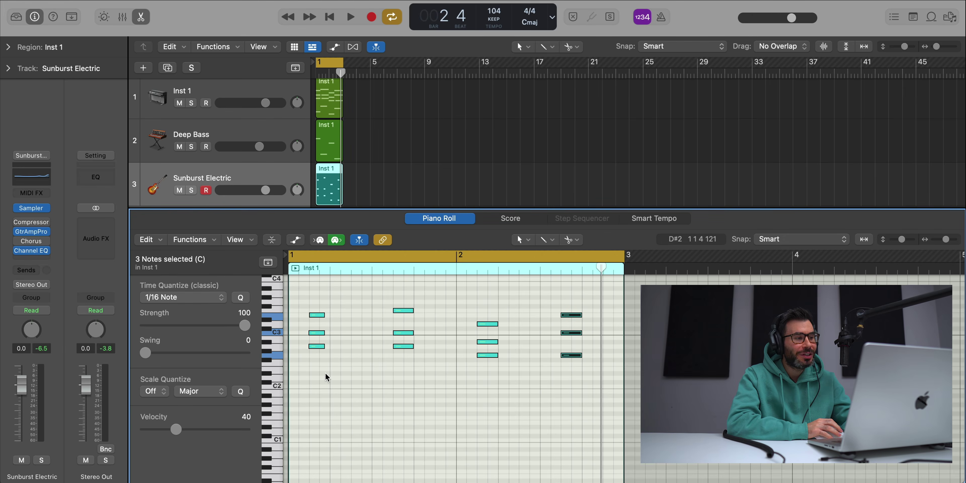
pyautogui.click(310, 390)
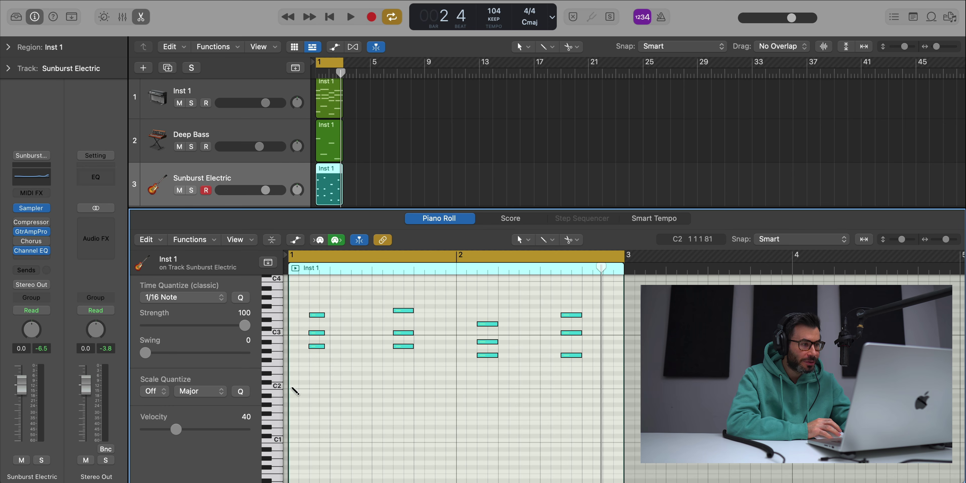
pyautogui.moveTo(295, 390); pyautogui.dragTo(301, 400)
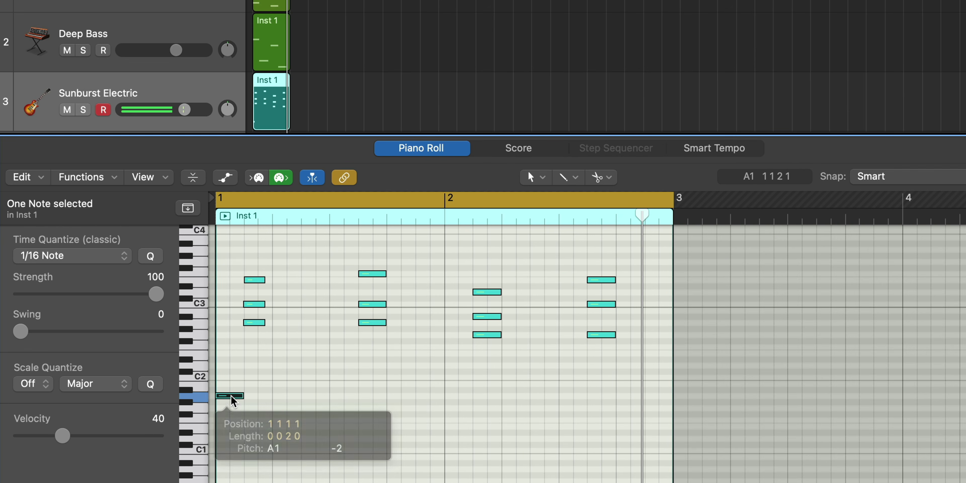
pyautogui.moveTo(243, 395); pyautogui.dragTo(298, 404)
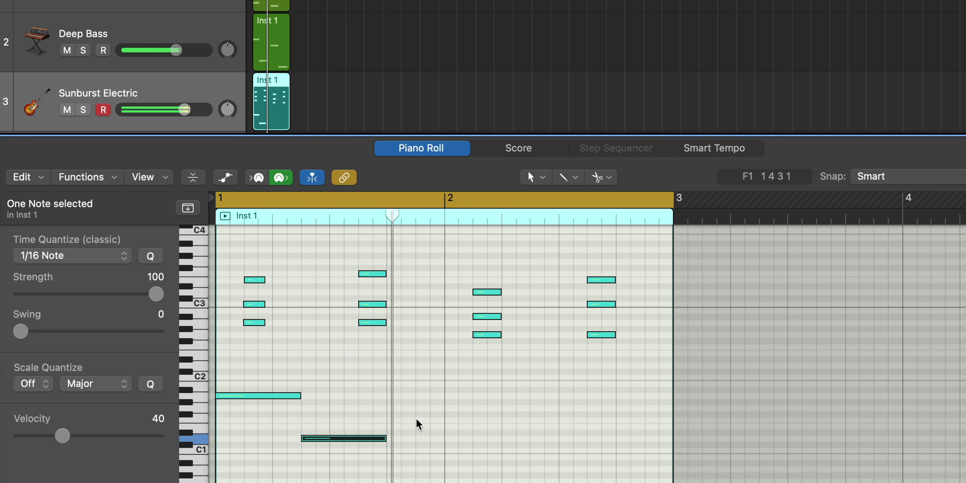
pyautogui.moveTo(386, 438); pyautogui.dragTo(463, 429)
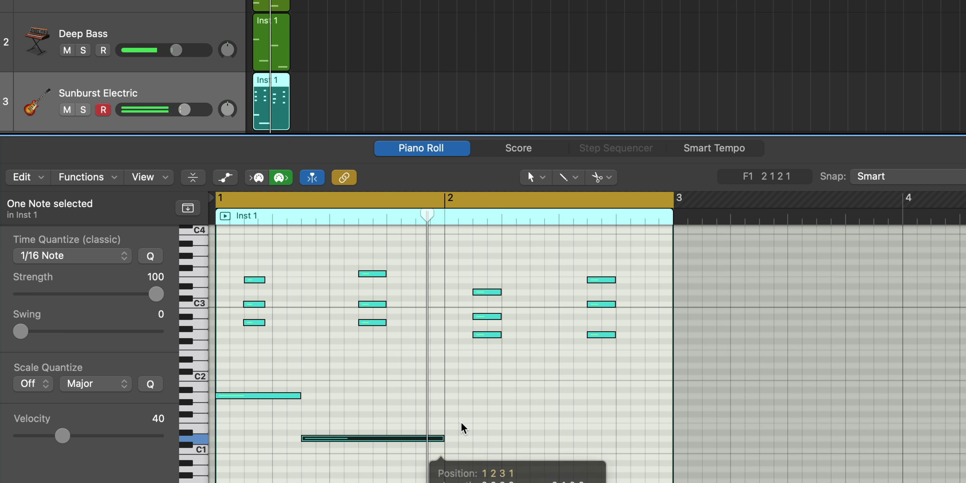
# - Add a low G1 note at the start of bar 2 and a C1 note from 2 3 1 1 to the region's end
pyautogui.keyDown('super'); pyautogui.click(450, 410); pyautogui.keyUp('super')
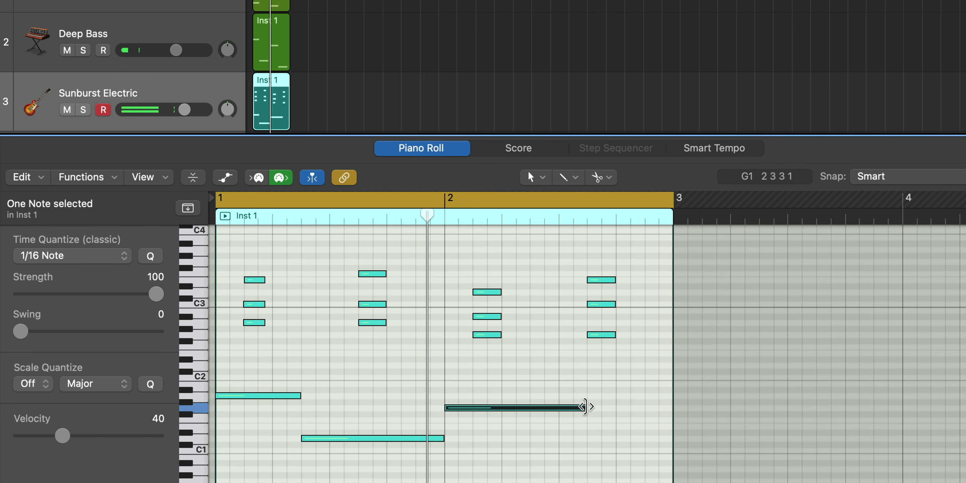
pyautogui.moveTo(584, 406); pyautogui.dragTo(559, 408)
pyautogui.keyDown('super'); pyautogui.click(563, 451); pyautogui.keyUp('super')
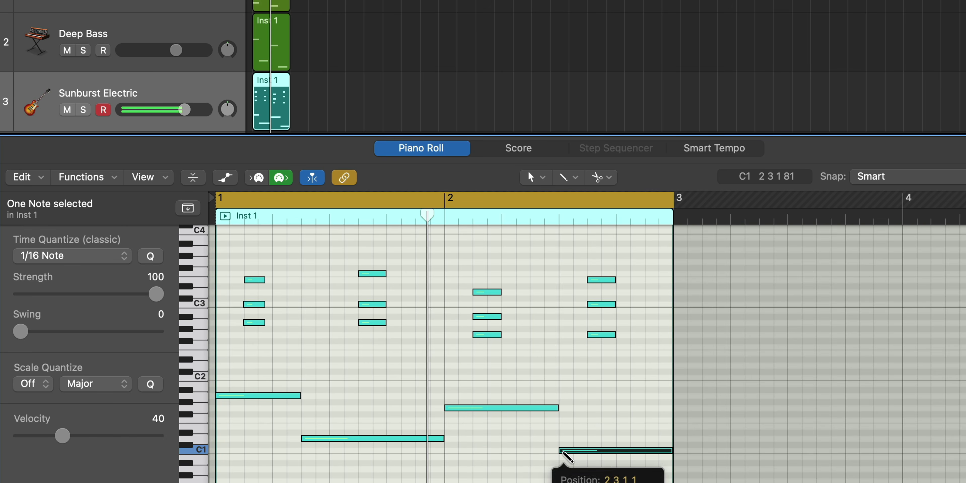
pyautogui.press('space')
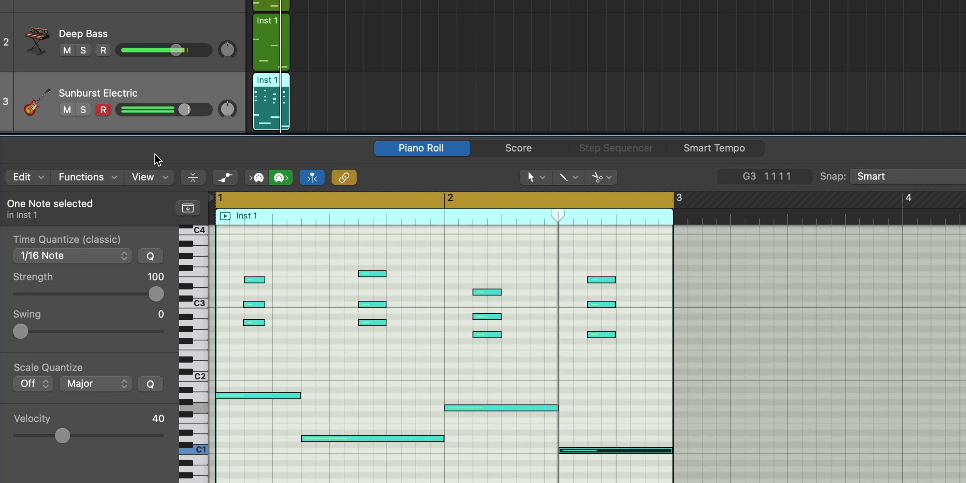
# - Shorten the G1 note by an eighth and extend the C1 note's start back to meet it, resuming playback
pyautogui.press('space')
pyautogui.moveTo(556, 408); pyautogui.dragTo(526, 414)
pyautogui.keyDown('super'); pyautogui.click(556, 451); pyautogui.keyUp('super')
pyautogui.moveTo(557, 454); pyautogui.dragTo(532, 460)
pyautogui.press('space')
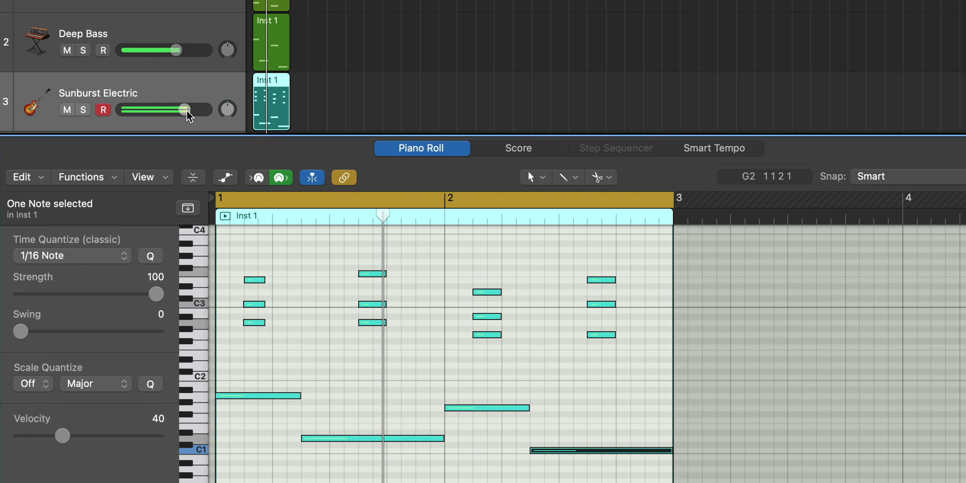
# - Set the Sunburst Electric volume to -4.7 dB and bypass its GtrAmpPro and Channel EQ plug-ins while checking playback
pyautogui.moveTo(185, 110); pyautogui.dragTo(152, 110)
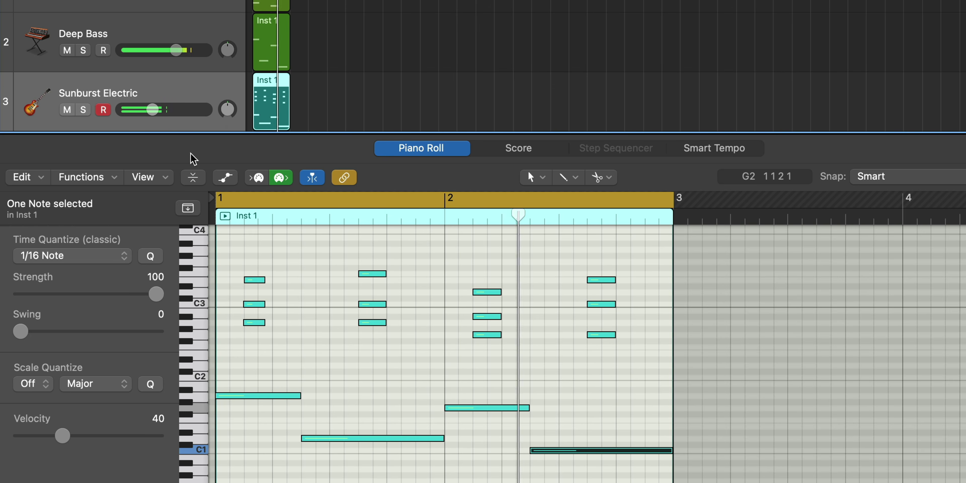
pyautogui.press('space')
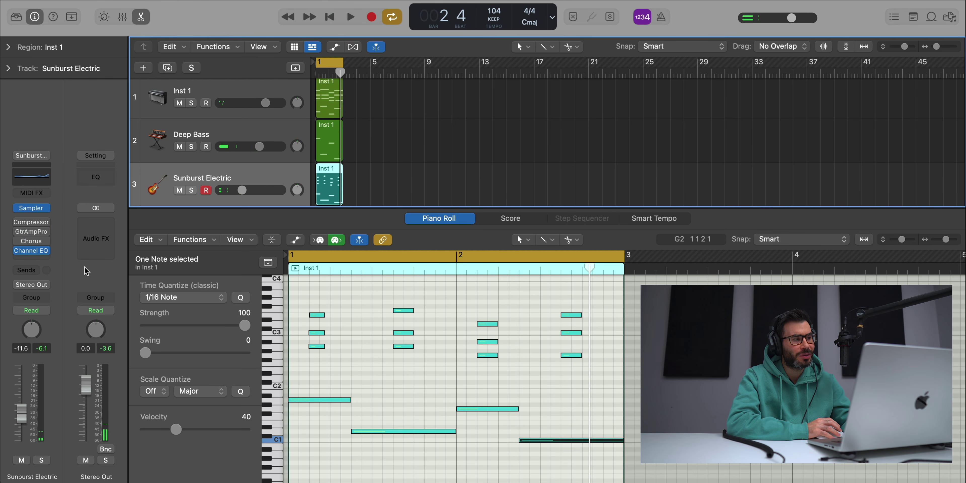
pyautogui.press('space')
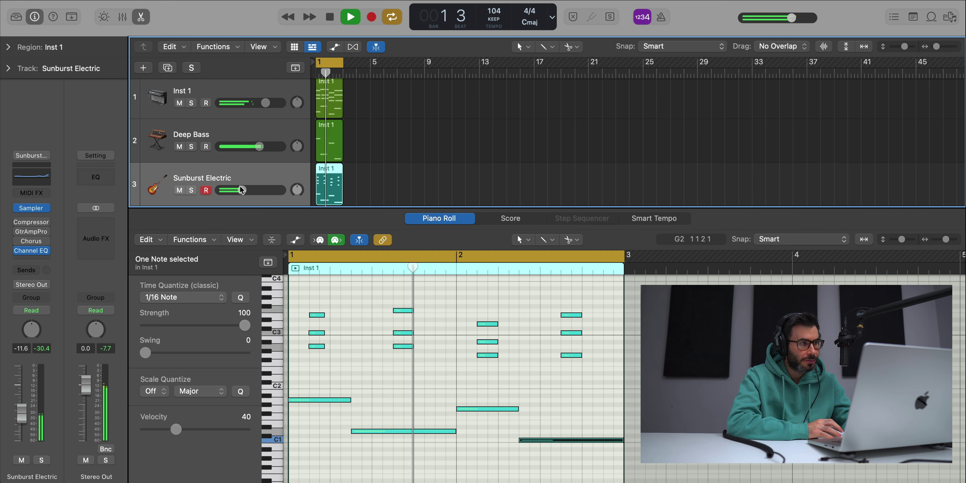
pyautogui.moveTo(242, 189); pyautogui.dragTo(257, 193)
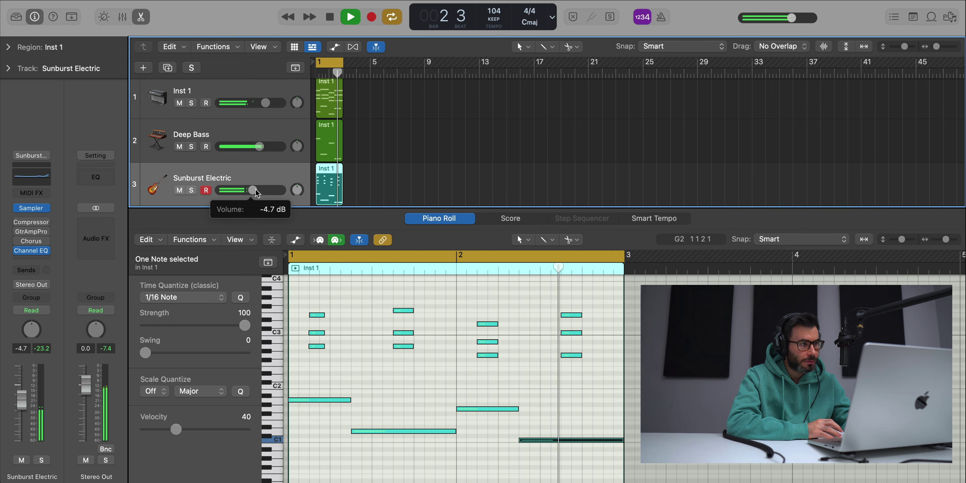
pyautogui.moveTo(19, 254)
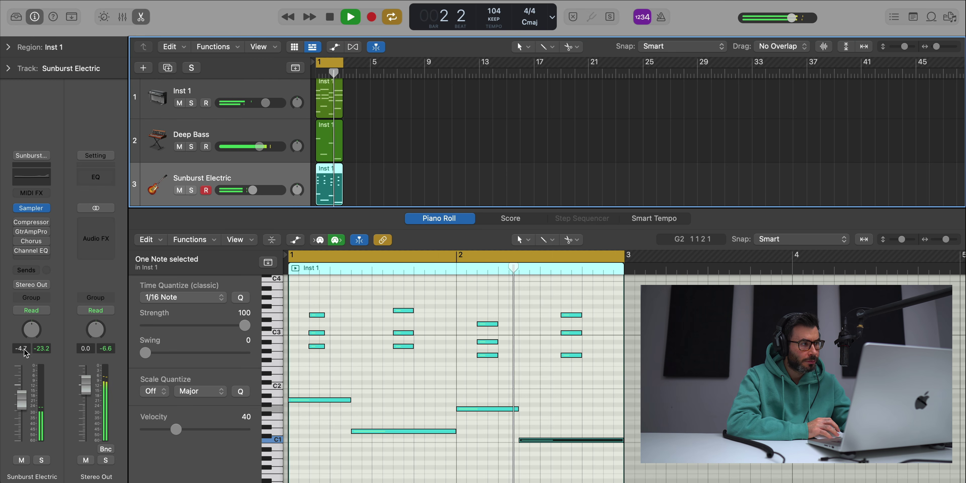
pyautogui.press('space')
# - Add a Chorus with the Guitar Summer preset to Sunburst Electric and set its mix to 71% during playback
pyautogui.click(37, 259)
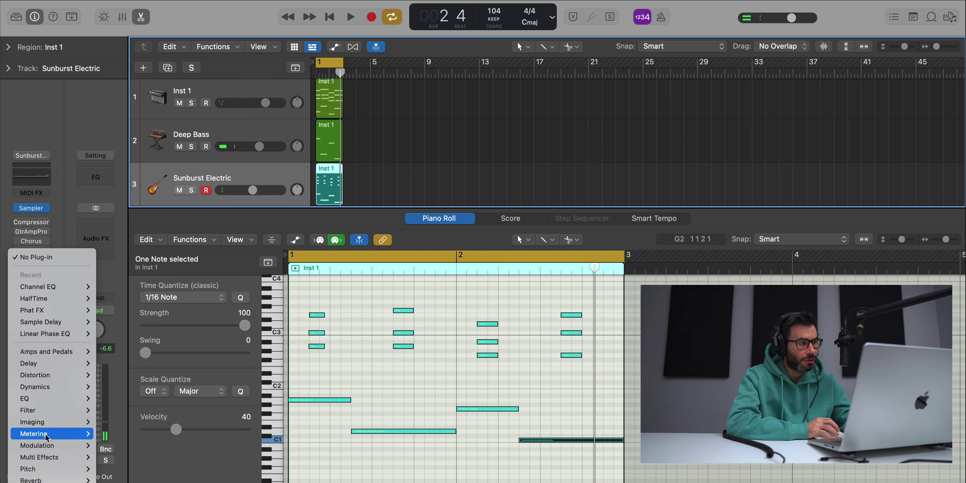
pyautogui.moveTo(49, 445)
pyautogui.click(179, 447)
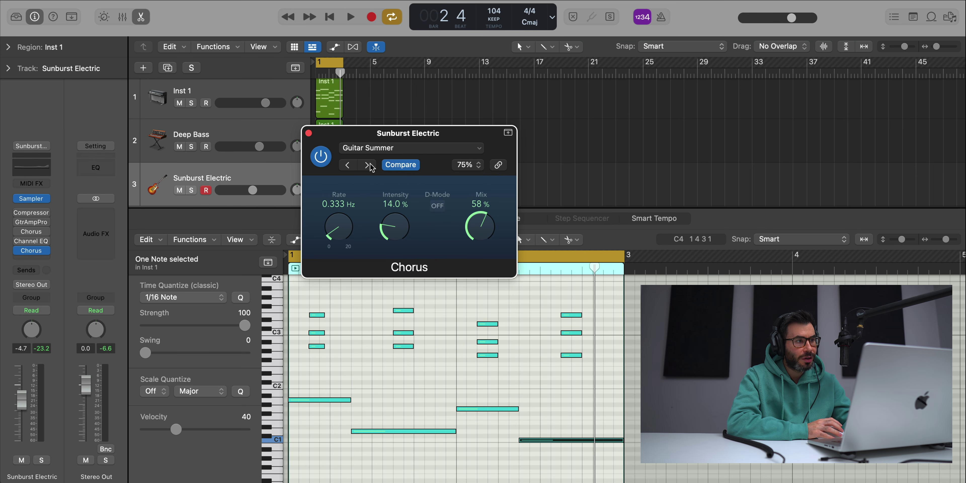
pyautogui.press('space')
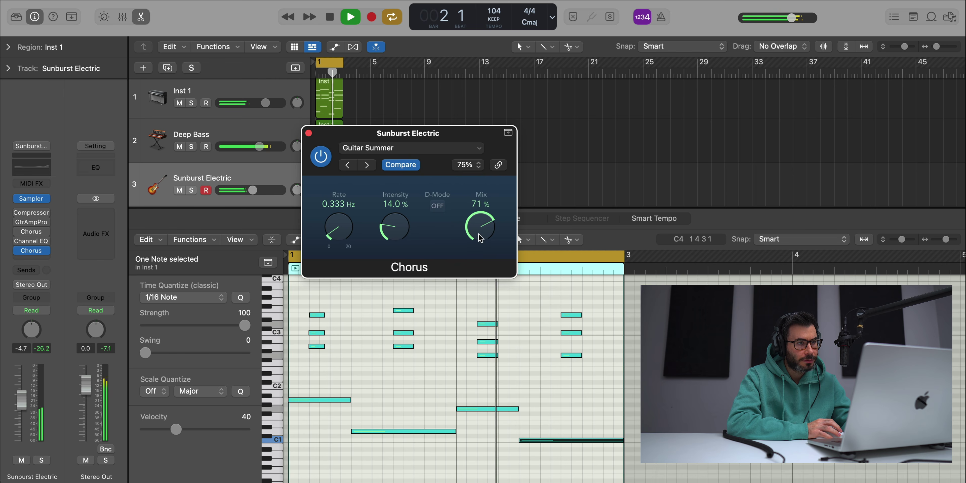
pyautogui.click(308, 132)
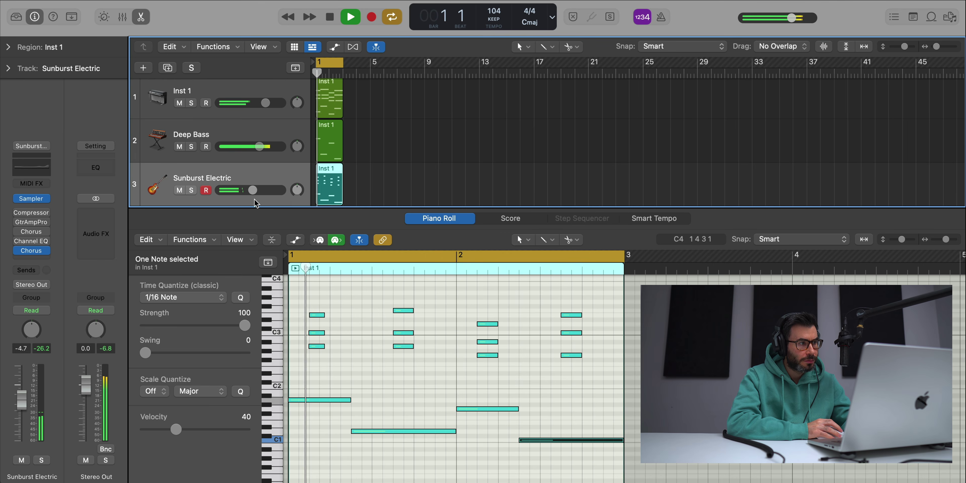
# - Set the Sunburst Electric volume to -2.6 dB, then close the piano roll and stop playback
pyautogui.moveTo(252, 191); pyautogui.dragTo(258, 190)
pyautogui.press('e')
pyautogui.press('space')
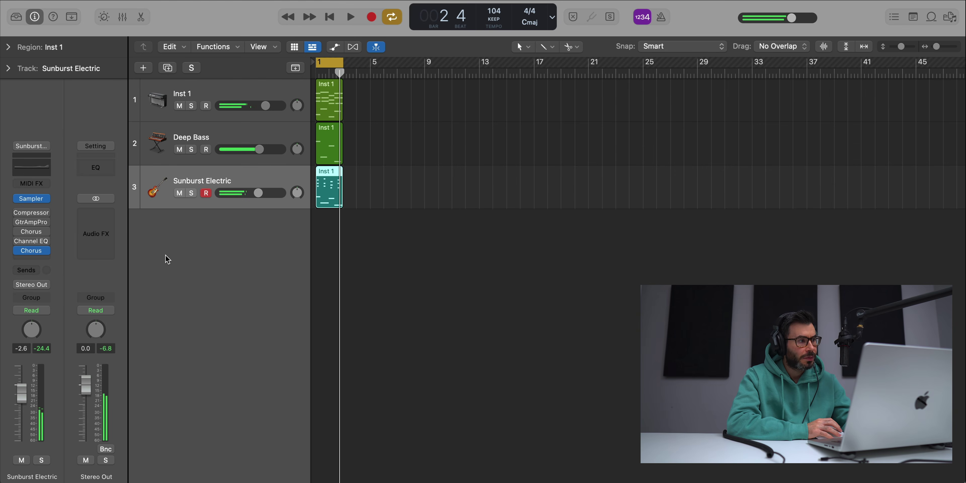
# - Add Amp Designer to Sunburst Electric and load its clean preset Custom Studio Clean
pyautogui.click(36, 258)
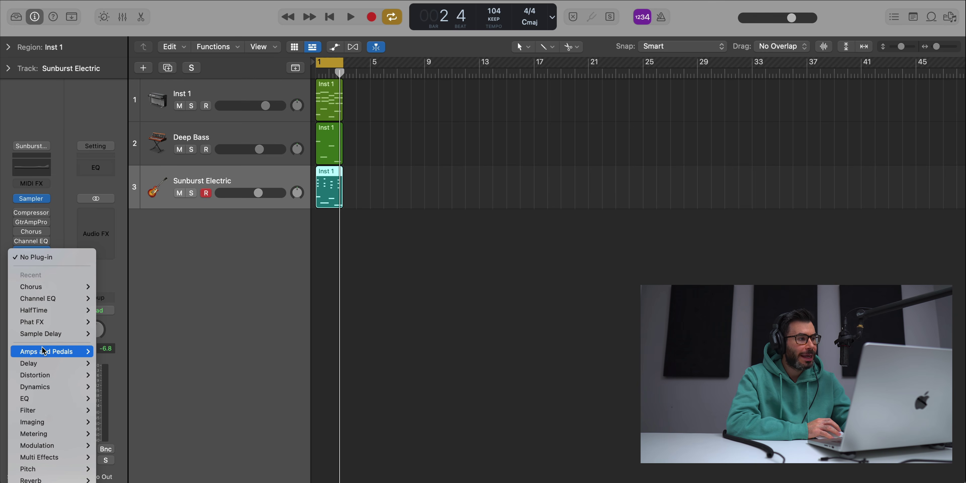
pyautogui.moveTo(49, 351)
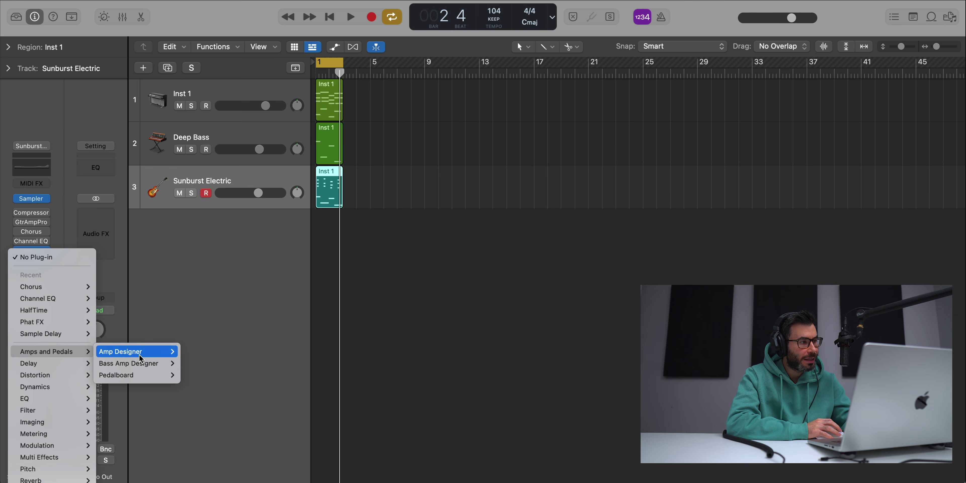
pyautogui.click(207, 354)
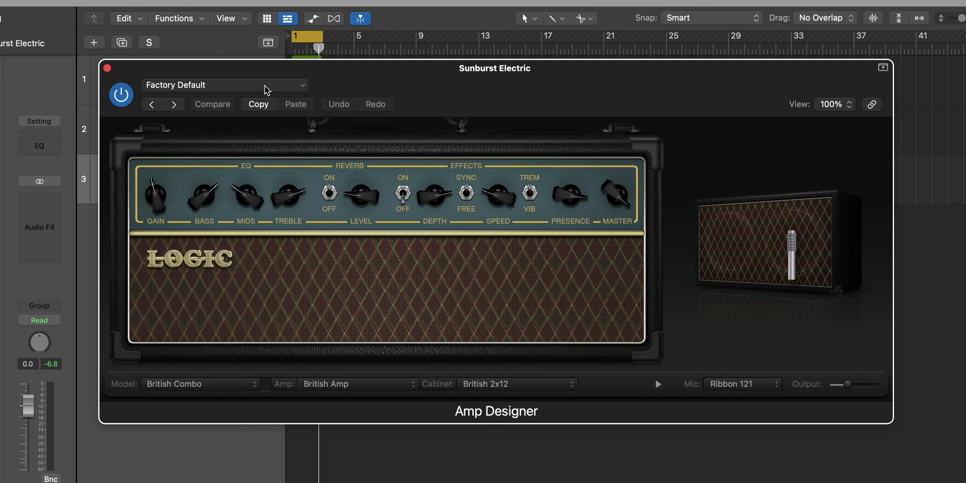
pyautogui.click(265, 86)
pyautogui.moveTo(252, 351)
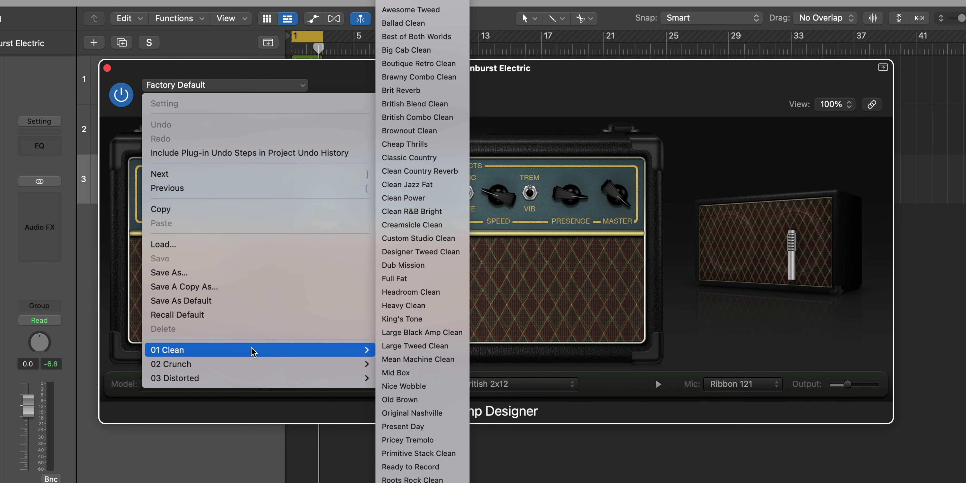
pyautogui.click(417, 238)
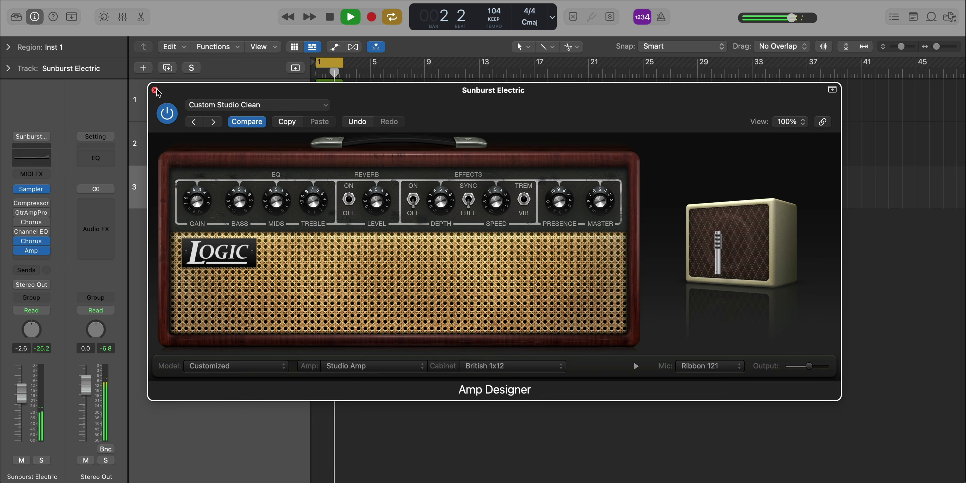
# - Close the Amp Designer window, stop playback and repeat all three tracks' regions once into bars 3 and 4
pyautogui.click(107, 68)
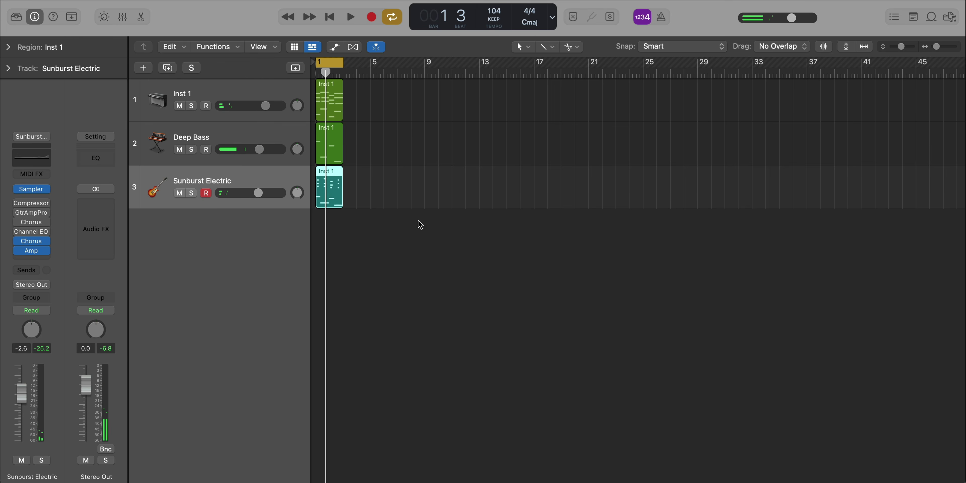
pyautogui.moveTo(418, 222); pyautogui.dragTo(329, 86)
pyautogui.press('super+r')
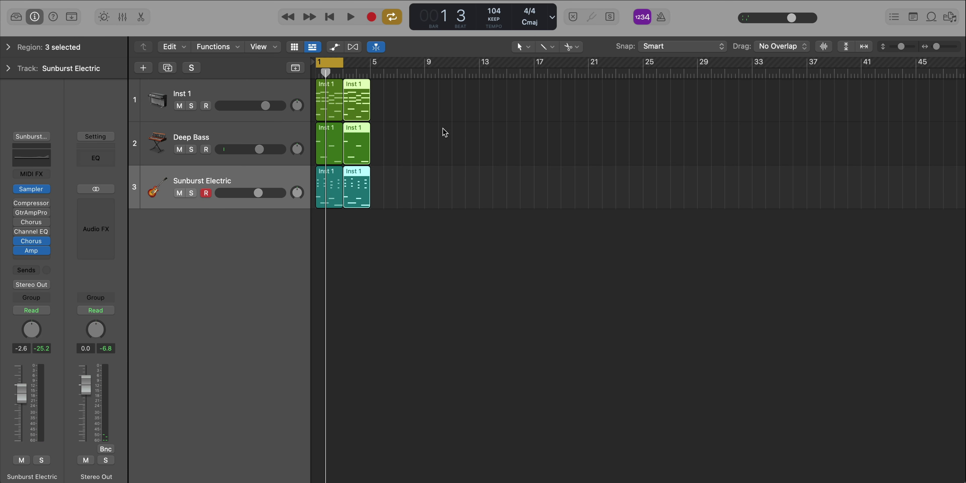
# - Set the cycle range to the repeated Inst 1 region at bars 3 and 4 and play it back briefly
pyautogui.click(444, 132)
pyautogui.click(362, 99)
pyautogui.press('super+u')
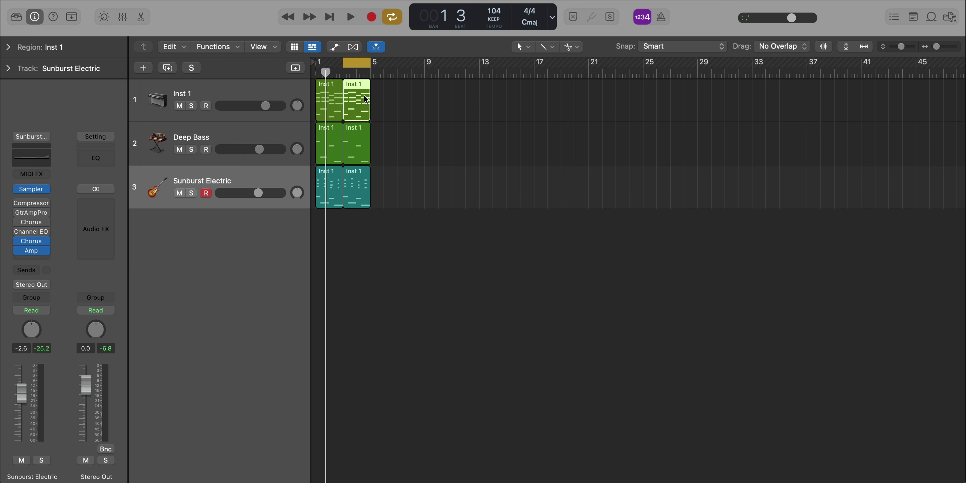
pyautogui.press('super+Right')
pyautogui.press('space')
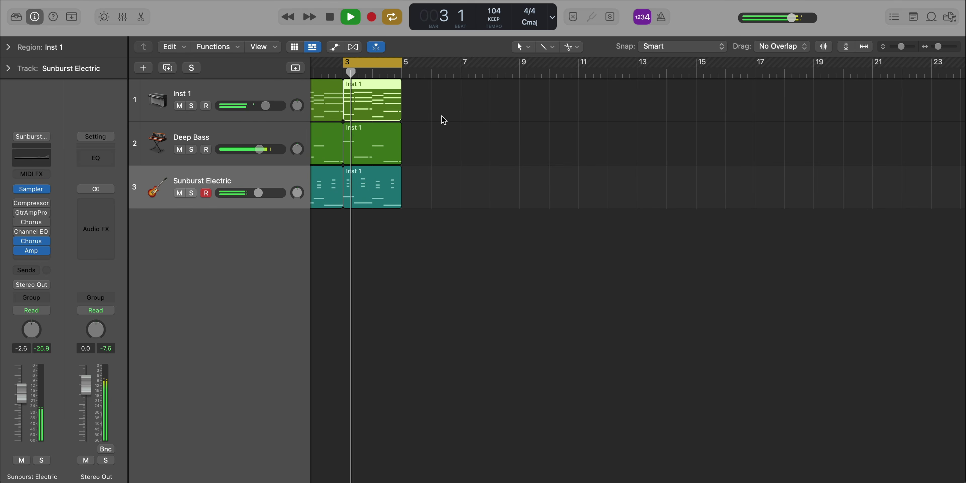
pyautogui.press('space')
# - Create a software instrument track directly below Deep Bass and copy the bar 3 bass region onto it
pyautogui.click(418, 150)
pyautogui.click(366, 152)
pyautogui.click(232, 135)
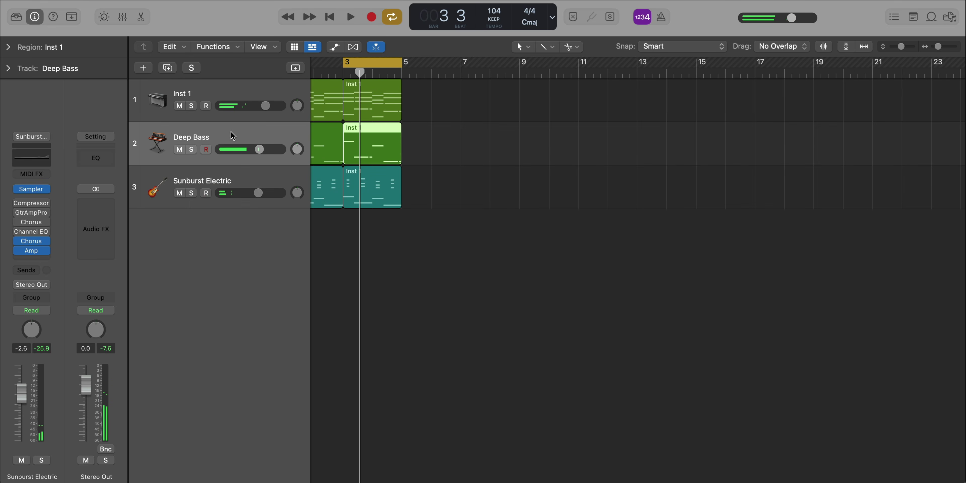
pyautogui.doubleClick(224, 291)
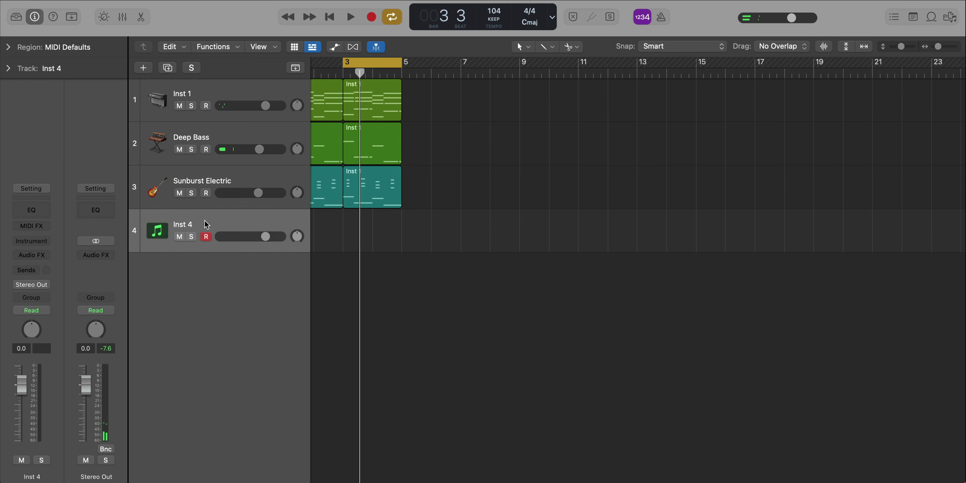
pyautogui.moveTo(206, 225); pyautogui.dragTo(206, 180)
pyautogui.moveTo(373, 137); pyautogui.dragTo(373, 178)
# - Mute the four low bass notes in the Sunburst Electric region at bar 3 and close the piano roll
pyautogui.doubleClick(390, 239)
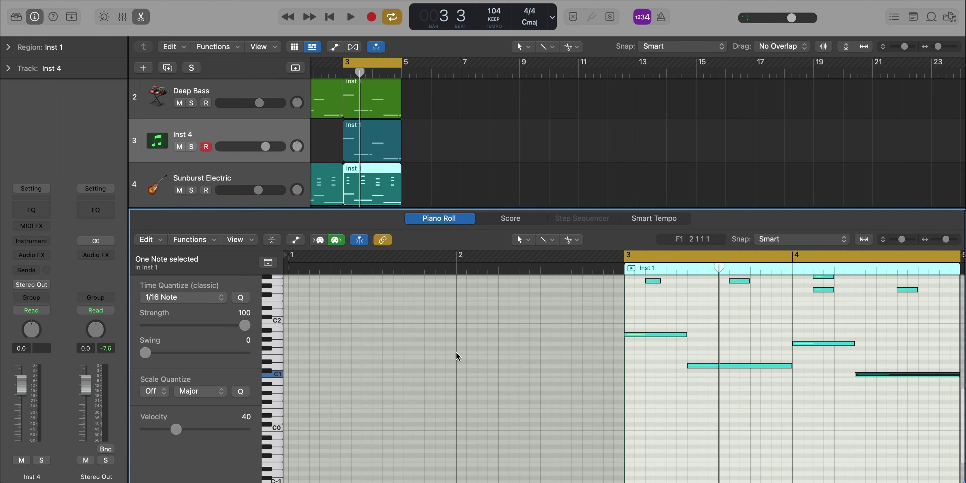
pyautogui.moveTo(752, 417); pyautogui.dragTo(566, 333)
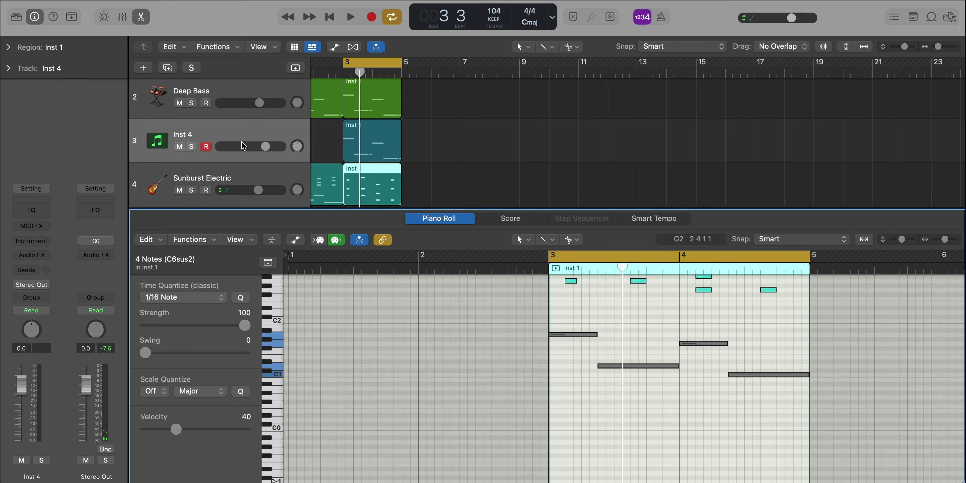
pyautogui.press('e')
# - Load the BA Moog Bass patch from the Toronto Views user presets onto the Inst 4 track
pyautogui.click(236, 174)
pyautogui.click(12, 20)
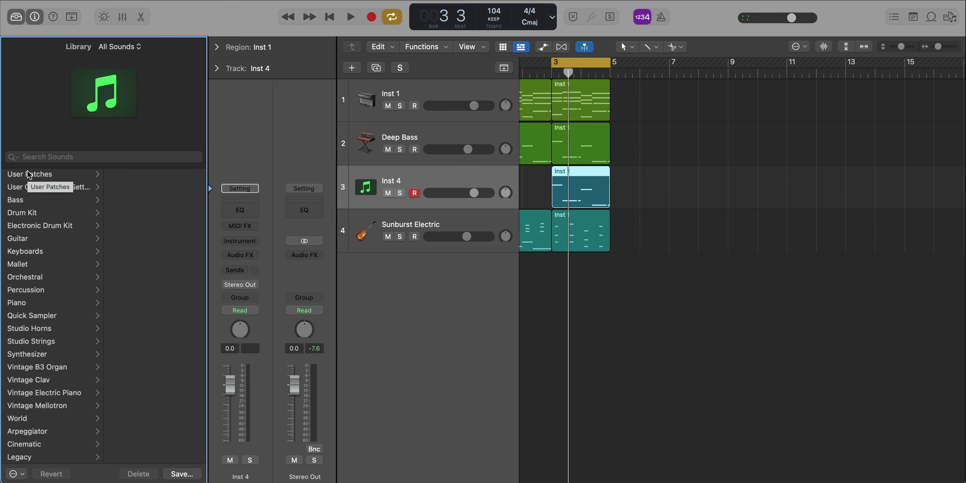
pyautogui.click(29, 174)
pyautogui.click(160, 235)
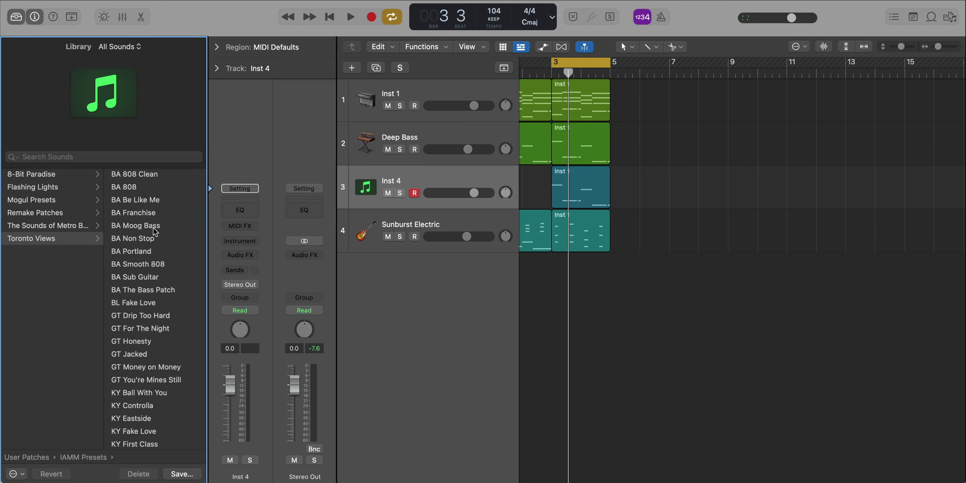
pyautogui.click(152, 227)
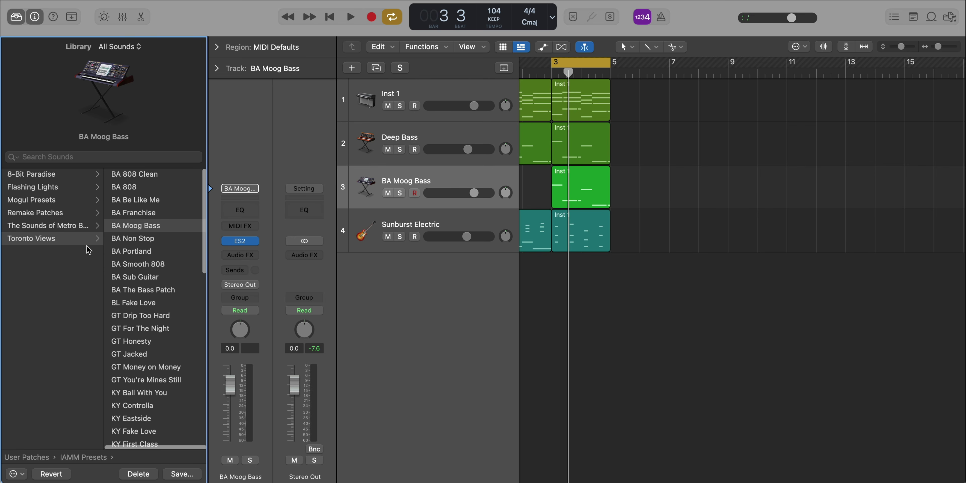
# - With BA Moog Bass soloed and playing, make all its region's notes legato and transpose them down one octave
pyautogui.click(400, 193)
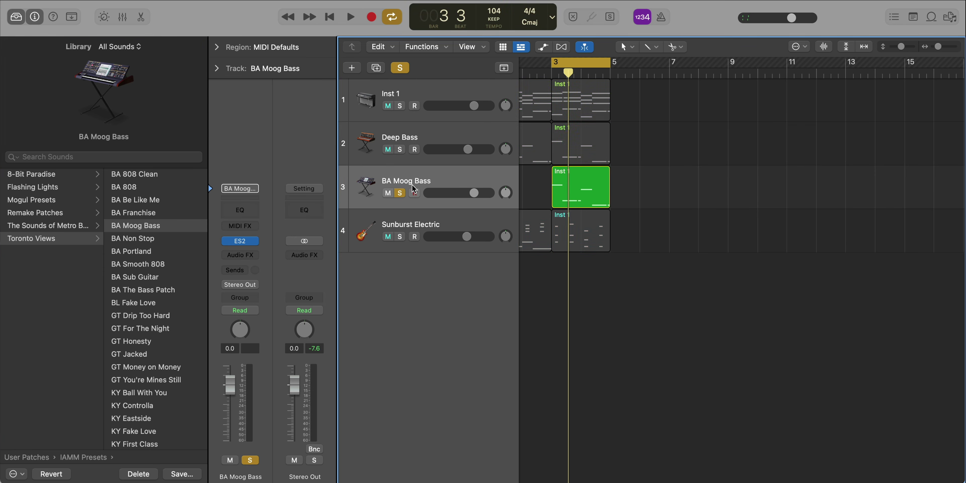
pyautogui.press('space')
pyautogui.click(560, 187)
pyautogui.doubleClick(560, 187)
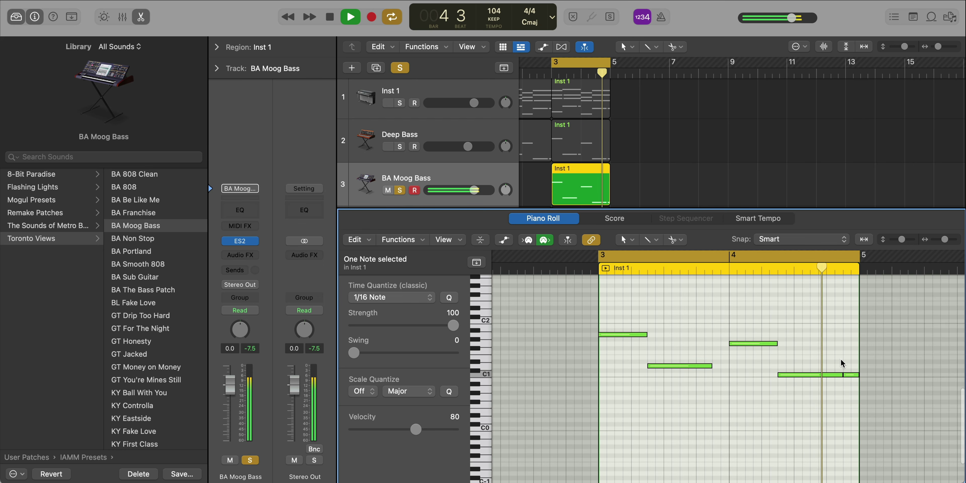
pyautogui.press('super+a')
pyautogui.hotkey('shift', 'l')
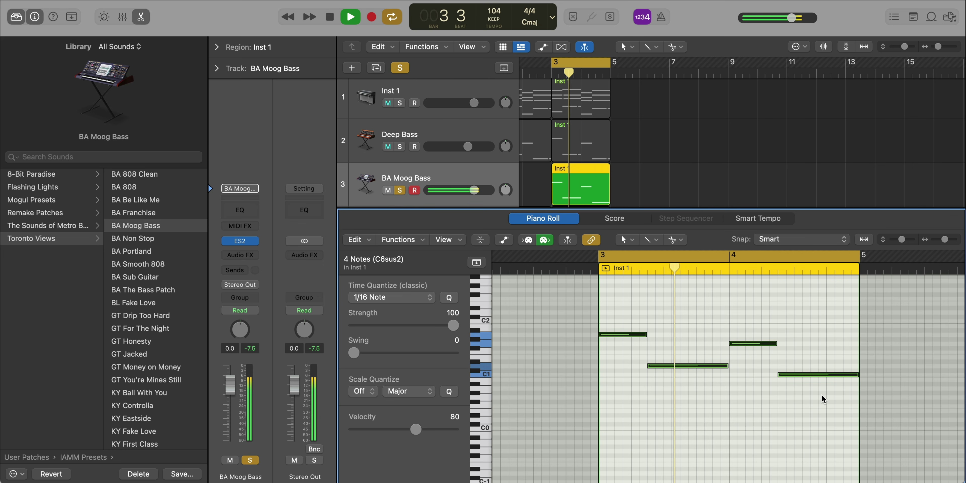
pyautogui.hotkey('alt', 'shift', 'Down')
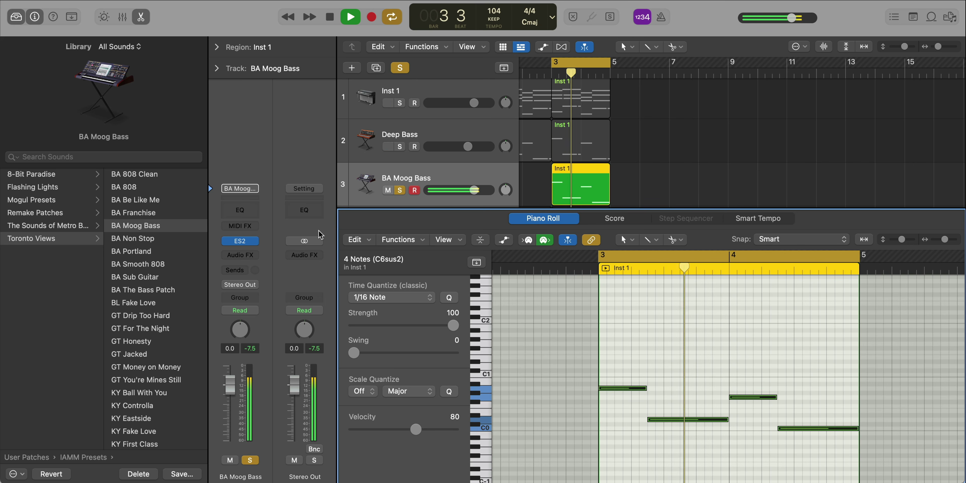
pyautogui.press('space')
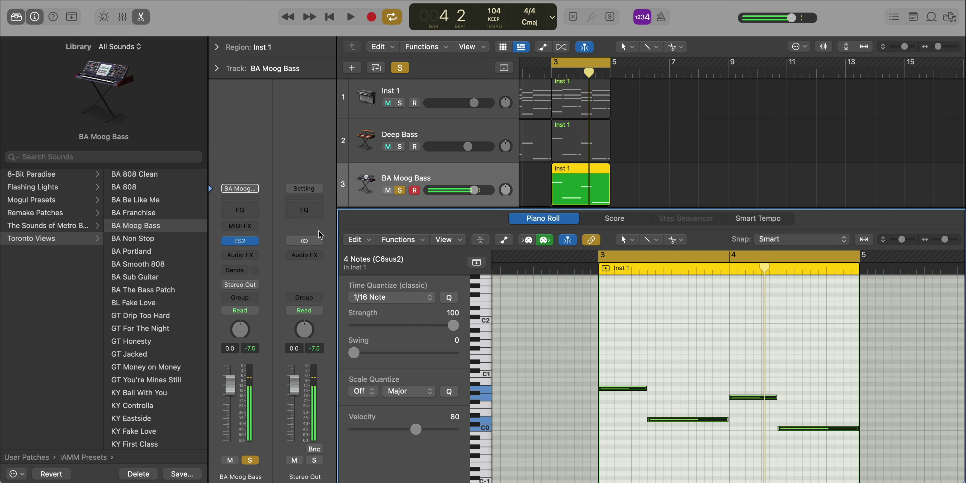
# - Add a Channel EQ to BA Moog Bass with a 104 Hz, 18 dB/Oct high cut and a 42.2 Hz, 36 dB/Oct low cut
pyautogui.click(240, 211)
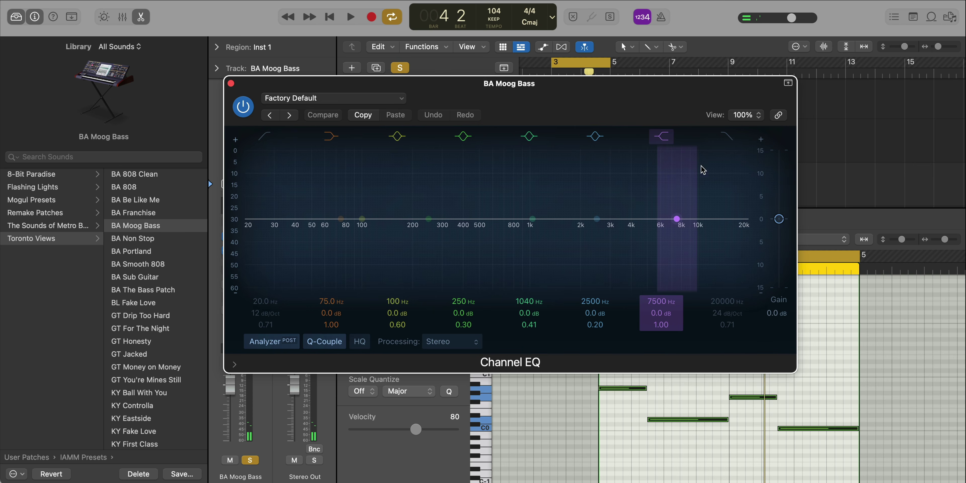
pyautogui.press('space')
pyautogui.moveTo(743, 219); pyautogui.dragTo(412, 232)
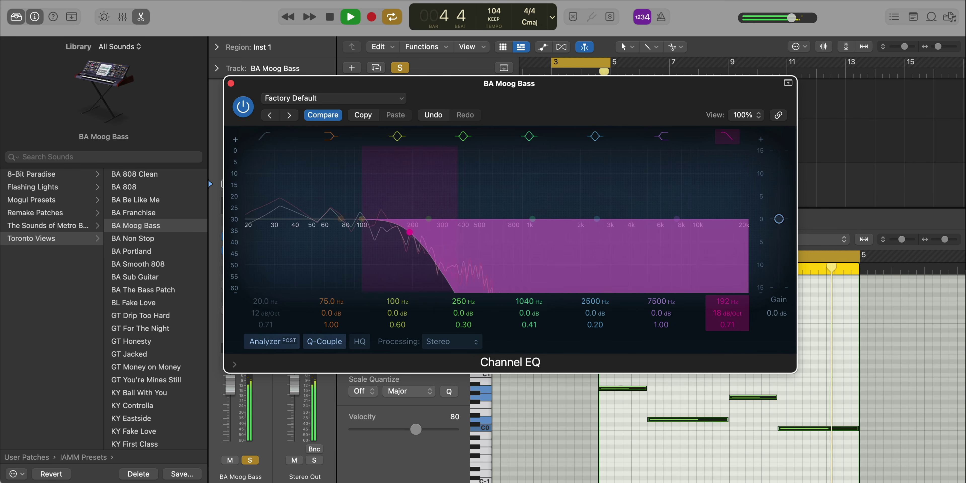
pyautogui.moveTo(714, 311); pyautogui.dragTo(714, 314)
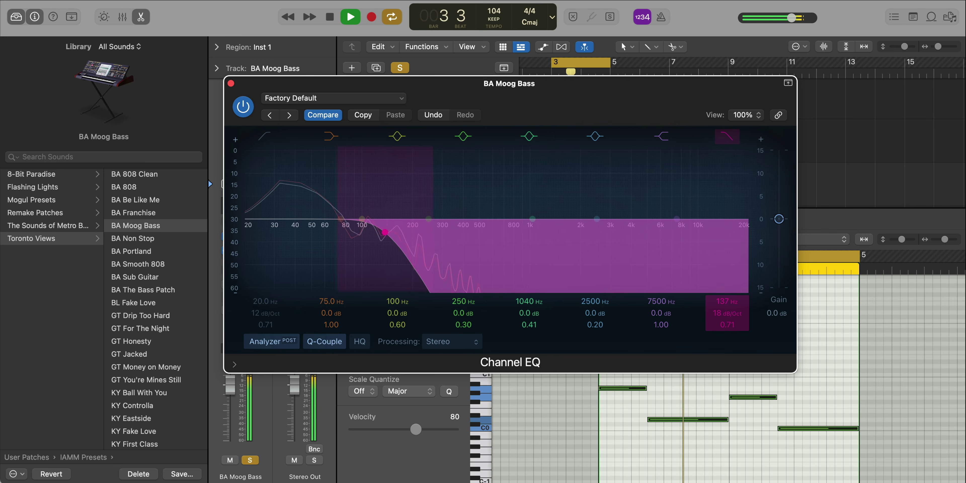
pyautogui.click(264, 136)
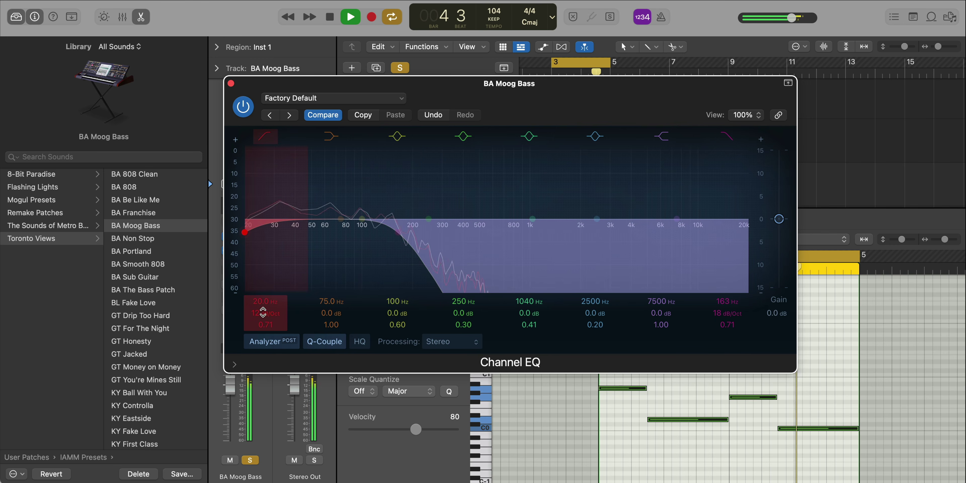
pyautogui.moveTo(262, 314); pyautogui.dragTo(258, 289)
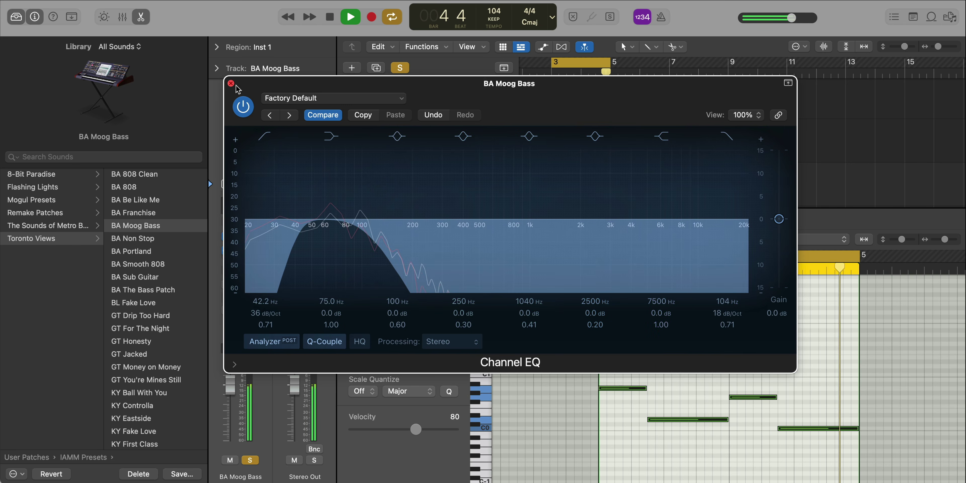
pyautogui.press('v')
pyautogui.press('p')
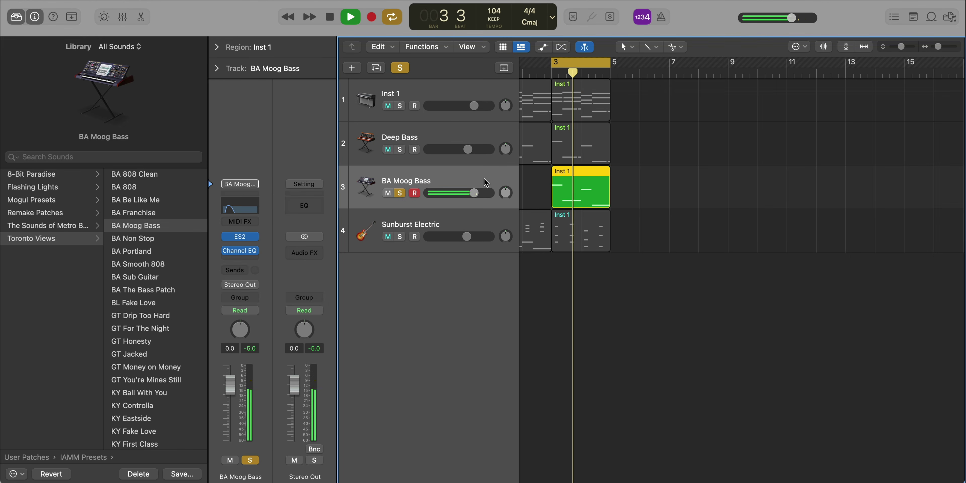
# - Unsolo BA Moog Bass and delete the Deep Bass region at bar 3, restarting playback to check the mix
pyautogui.click(400, 193)
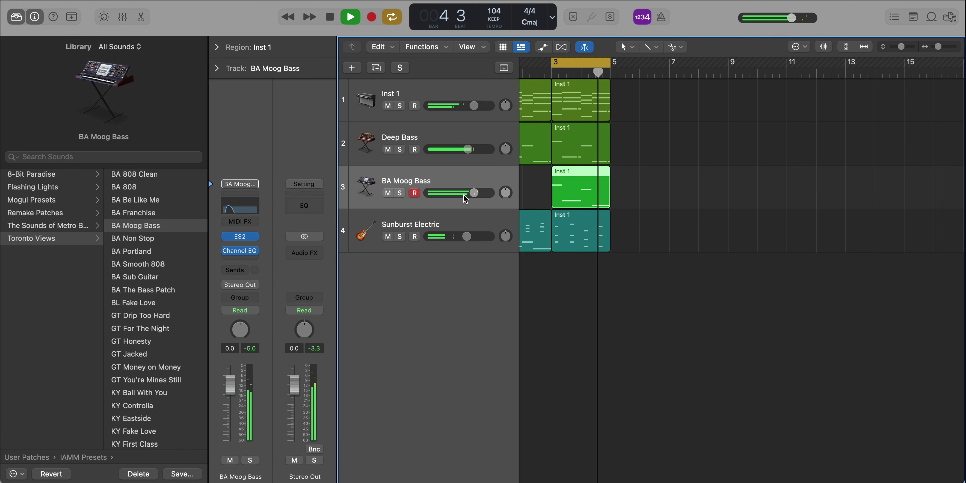
pyautogui.press('space')
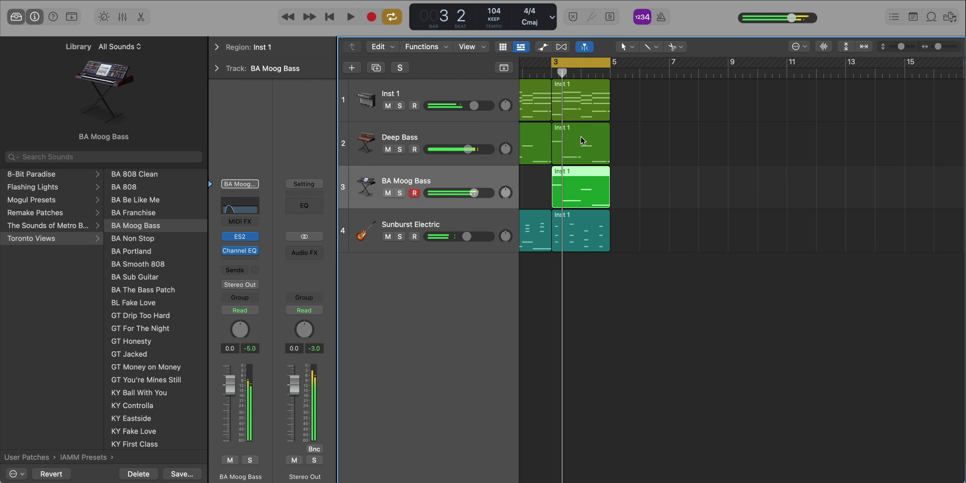
pyautogui.click(557, 139)
pyautogui.press('Delete')
pyautogui.press('space')
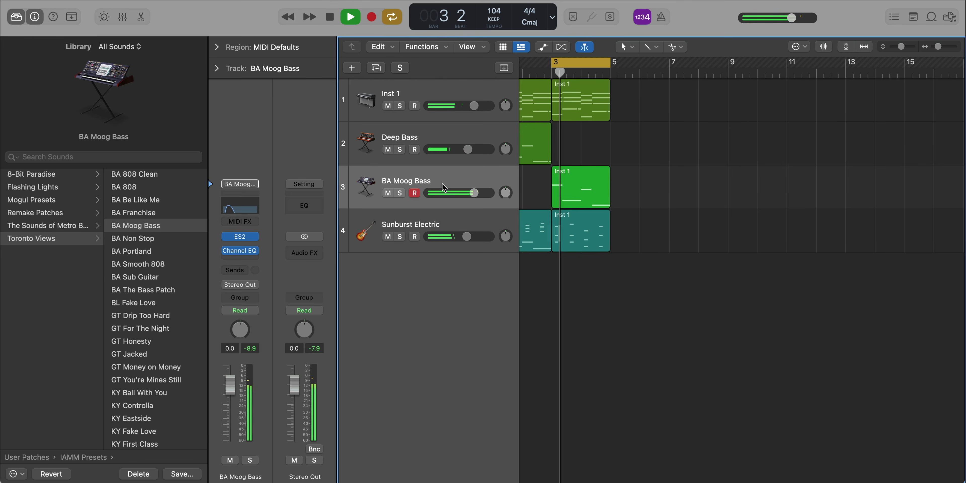
# - Change the BA Moog Bass EQ high cut to 87 Hz, 12 dB/Oct and Q 0.67, then close it and stop playback
pyautogui.click(240, 206)
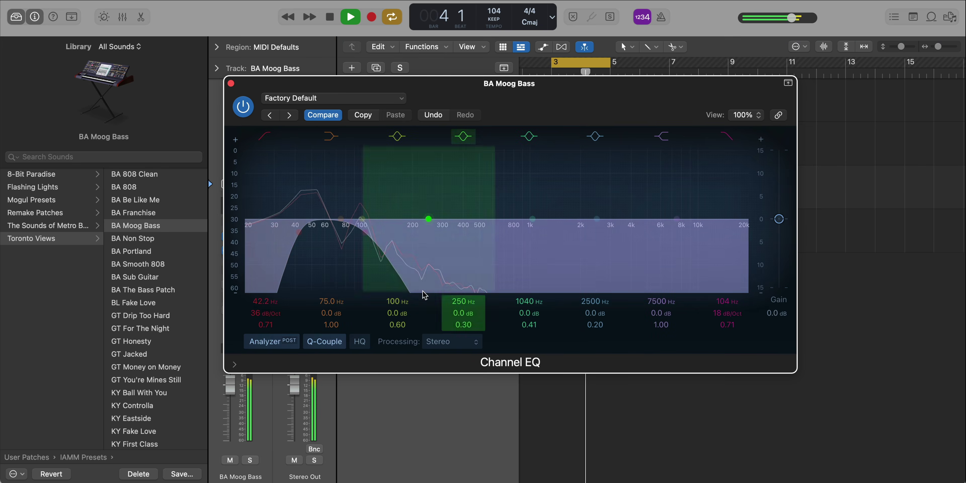
pyautogui.moveTo(727, 313); pyautogui.dragTo(727, 319)
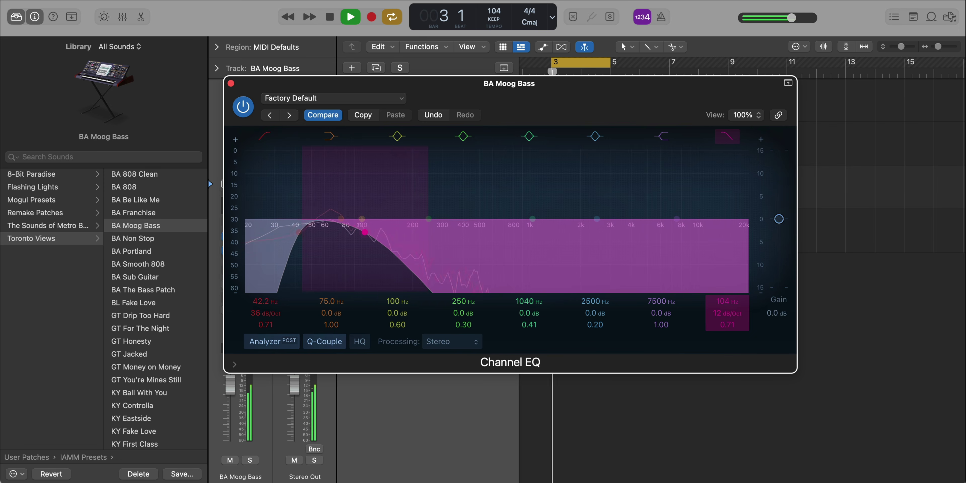
pyautogui.moveTo(365, 232); pyautogui.dragTo(353, 233)
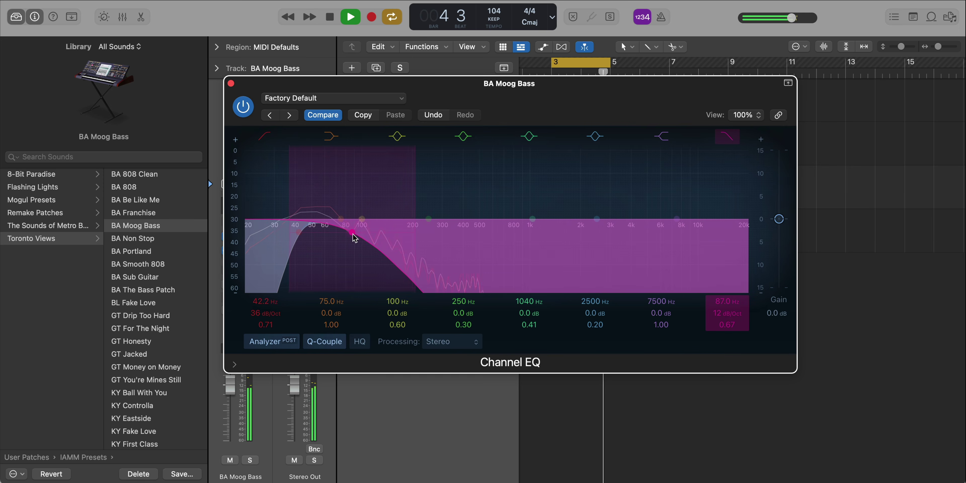
pyautogui.press('super+w')
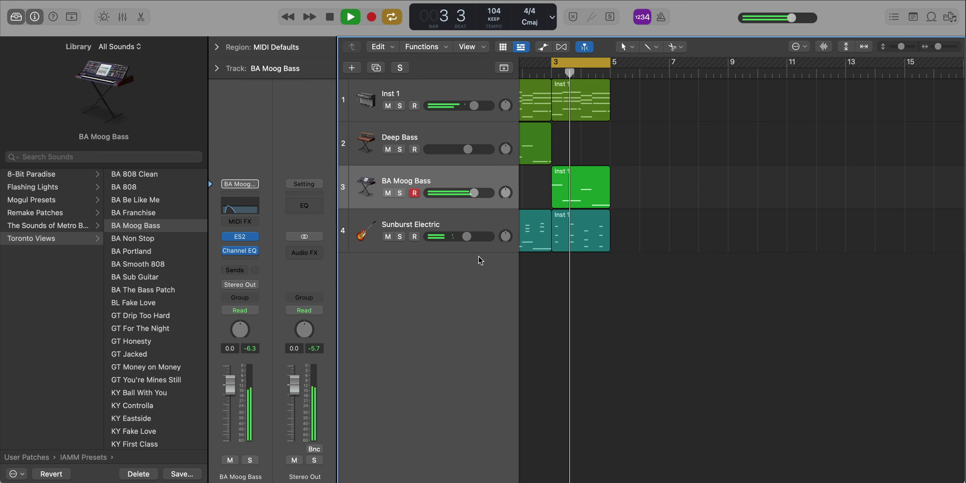
pyautogui.keyDown('ctrl'); pyautogui.keyDown('alt'); pyautogui.click(619, 278); pyautogui.keyUp('alt'); pyautogui.keyUp('ctrl')
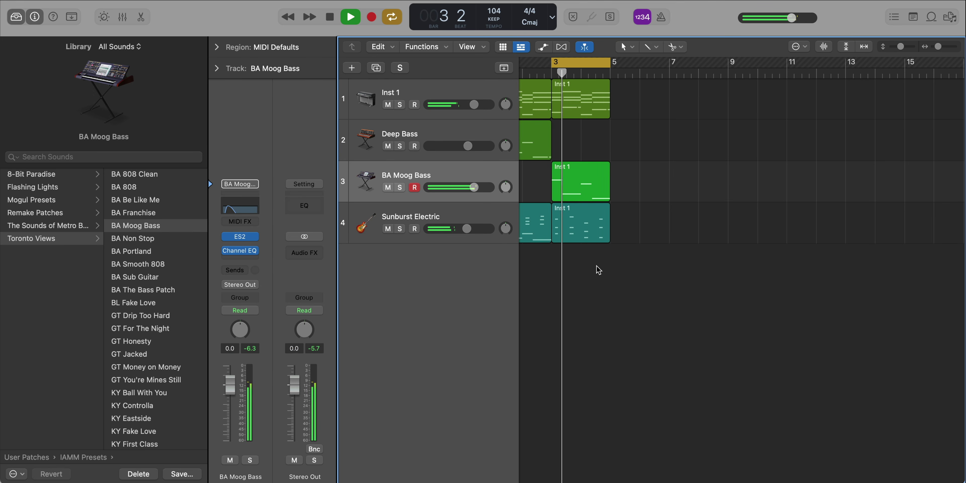
pyautogui.press('space')
# - Create a software instrument track below Sunburst Electric and load the Freaky Deaky kit from the user Drum Kits
pyautogui.click(450, 219)
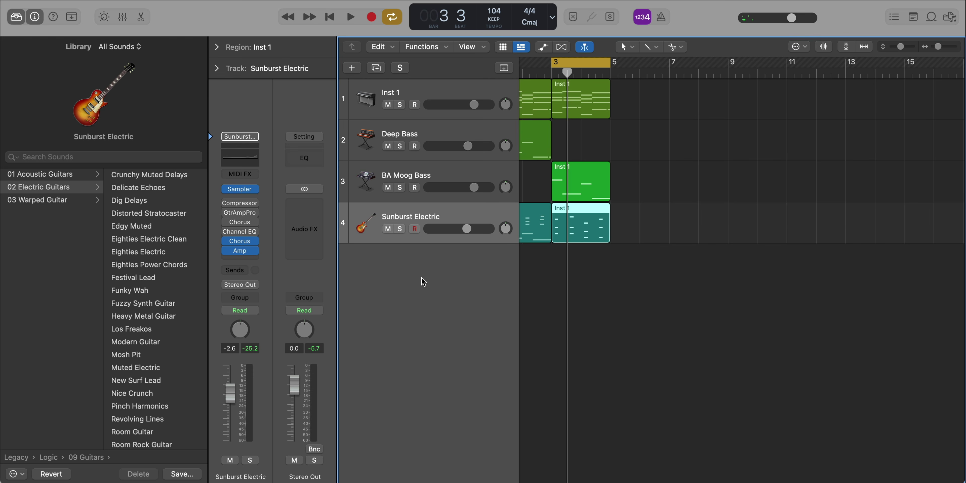
pyautogui.doubleClick(434, 286)
pyautogui.click(38, 177)
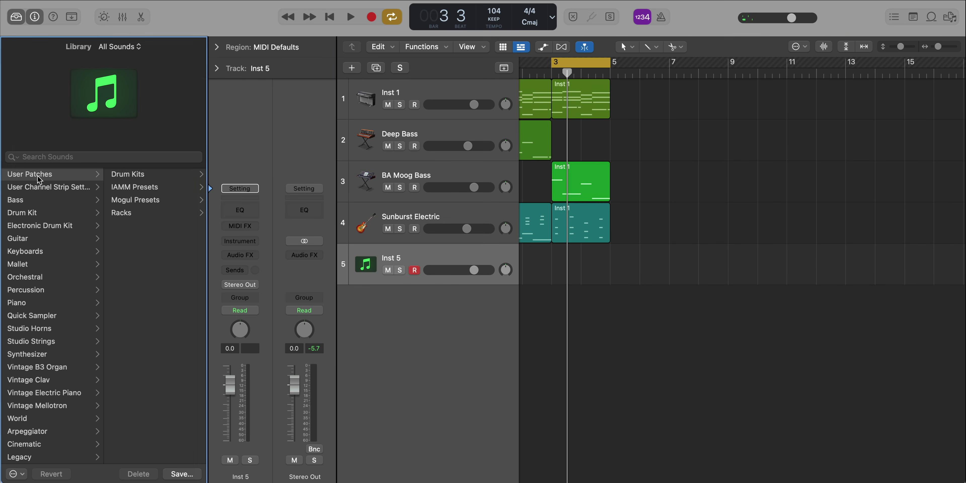
pyautogui.click(137, 178)
pyautogui.scroll(-3, 177, 342)
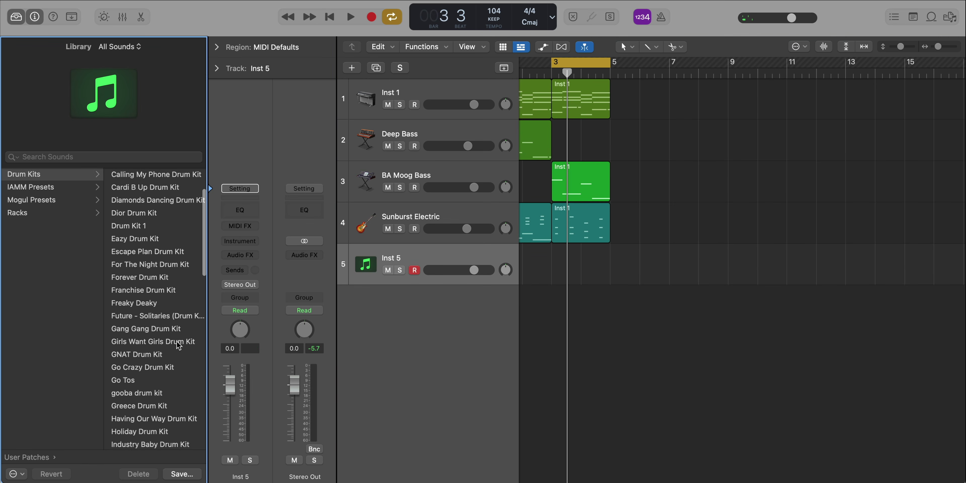
pyautogui.click(153, 303)
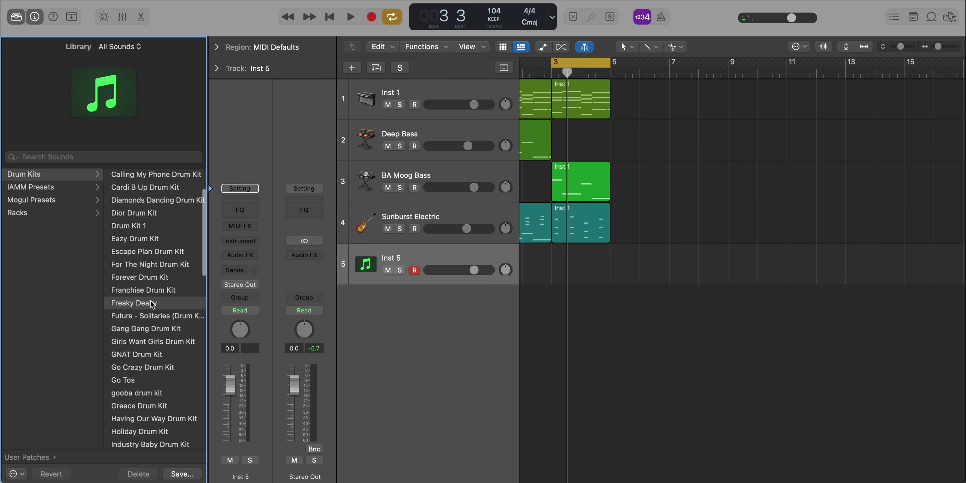
pyautogui.click(358, 266)
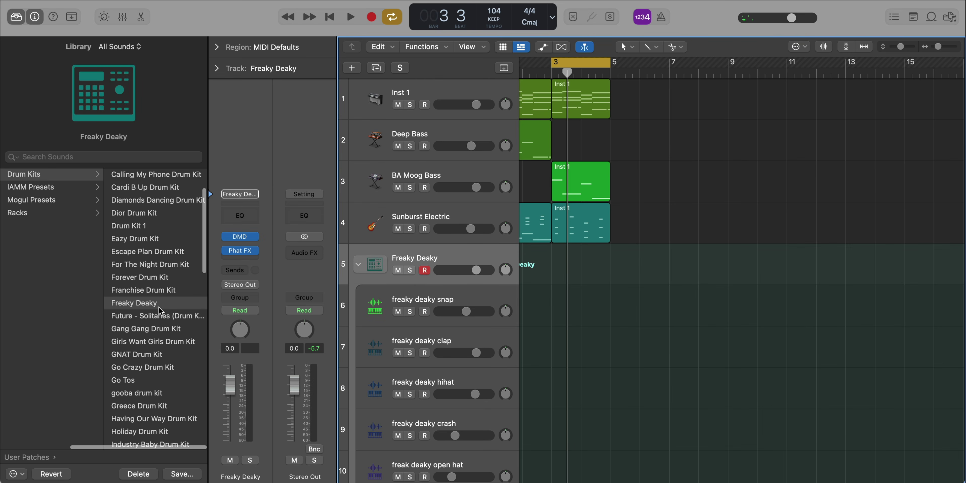
# - Create a pattern region on the freaky deaky snap track at bar 3, turn on step 9 and start playback
pyautogui.rightClick(558, 309)
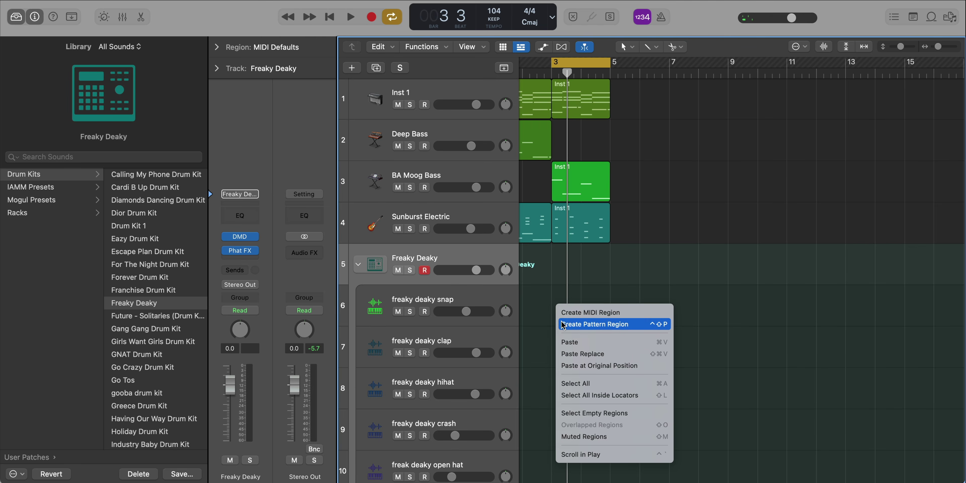
pyautogui.click(563, 324)
pyautogui.click(751, 290)
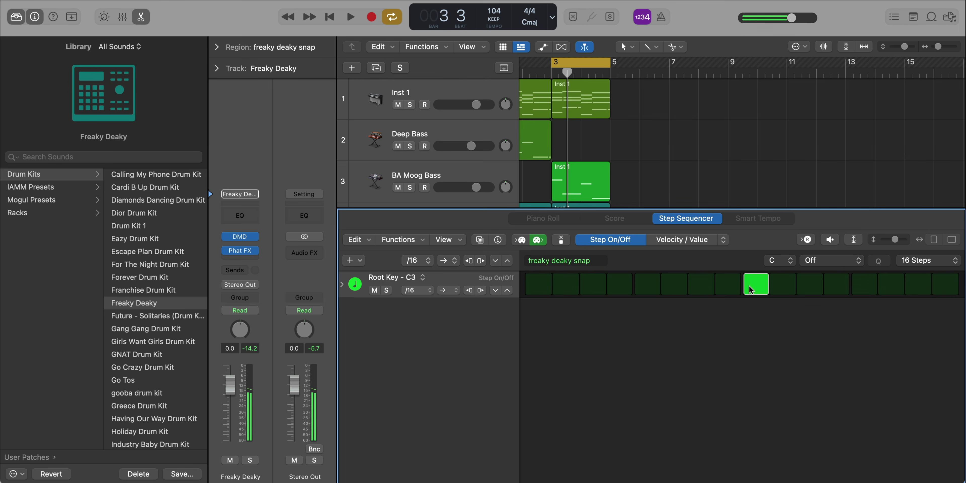
pyautogui.press('x')
pyautogui.press('x')
pyautogui.press('space')
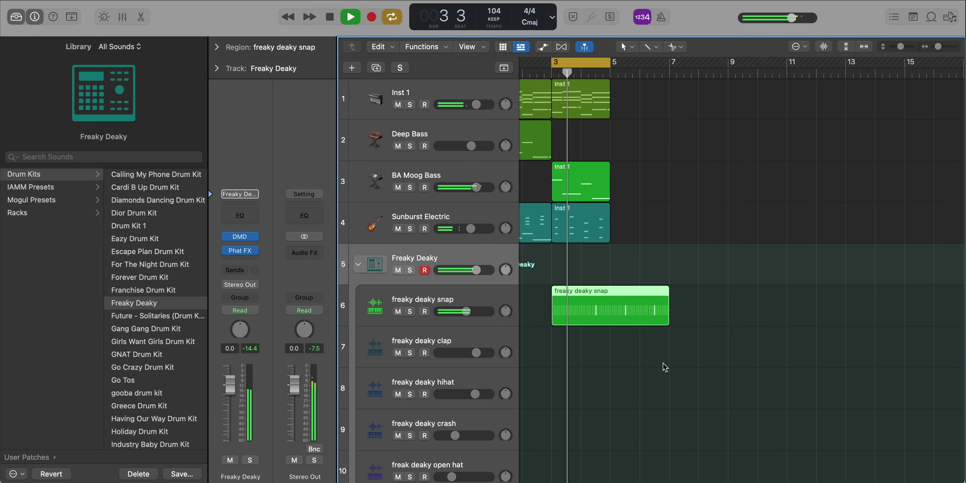
# - Change the snap pattern to steps 5 and 13 instead of step 9, and shorten its region to end at bar 5
pyautogui.press('space')
pyautogui.press('e')
pyautogui.click(641, 291)
pyautogui.click(762, 290)
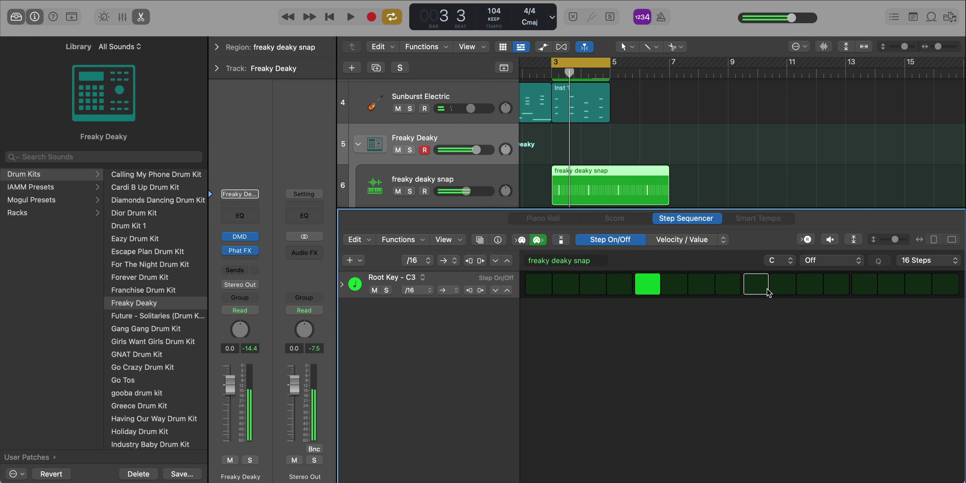
pyautogui.click(858, 291)
pyautogui.press('space')
pyautogui.press('x')
pyautogui.press('x')
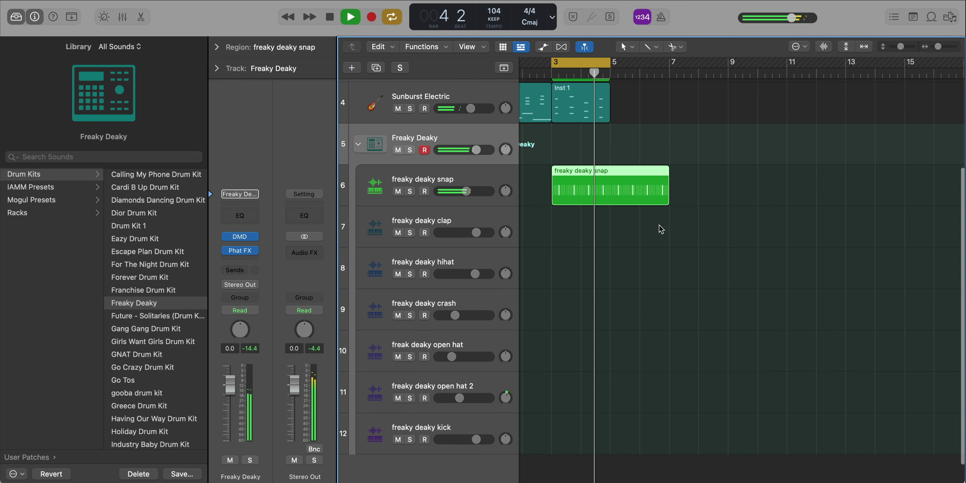
pyautogui.moveTo(664, 198); pyautogui.dragTo(610, 199)
pyautogui.press('space')
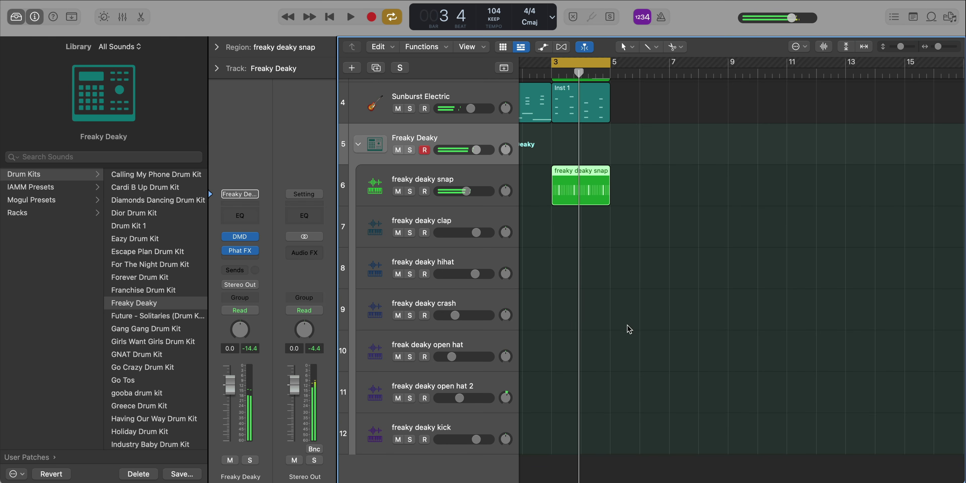
# - Create a pattern region on the freaky deaky crash track at bar 3 with only step 1 on, trimmed to one bar
pyautogui.rightClick(558, 308)
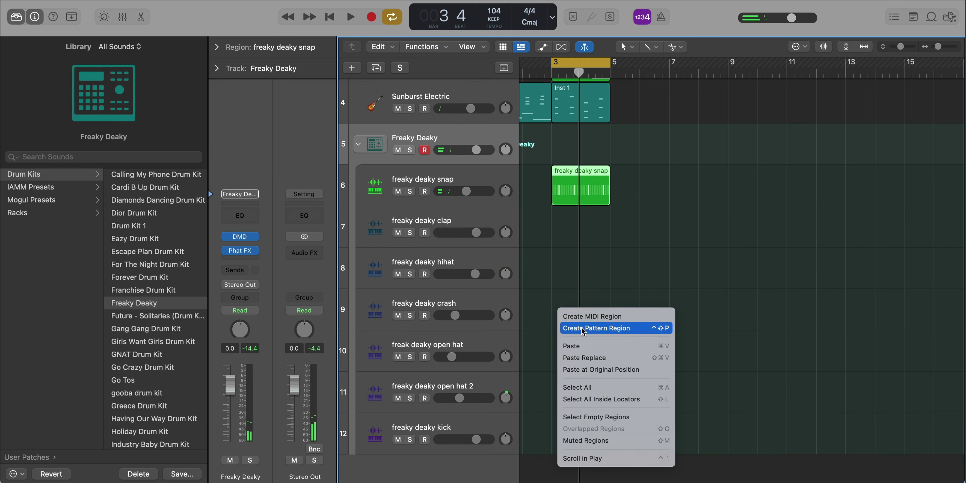
pyautogui.press('Escape')
pyautogui.press('space')
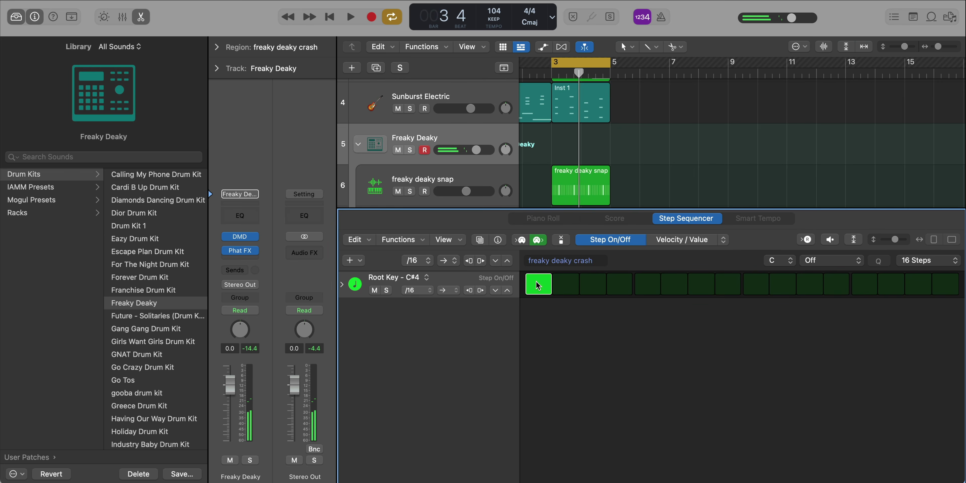
pyautogui.press('e')
pyautogui.moveTo(667, 326); pyautogui.dragTo(574, 333)
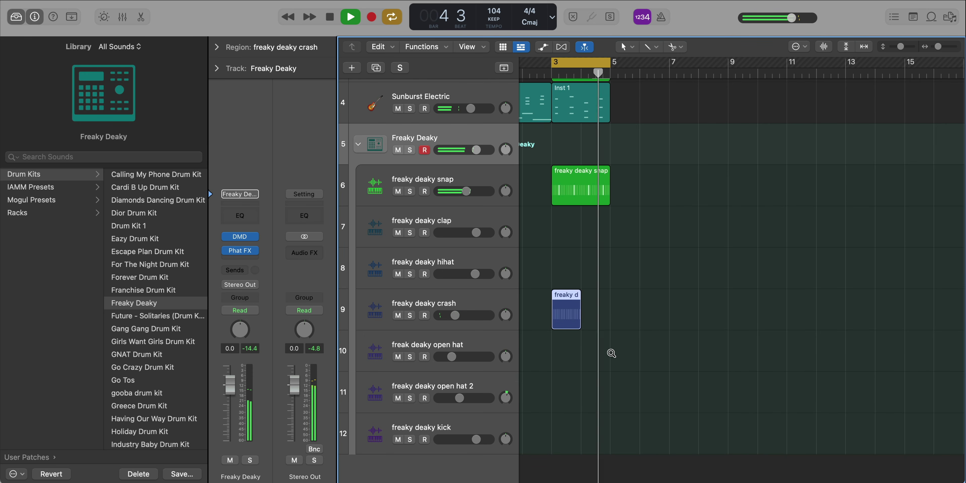
# - Copy the bar 1 Inst 1, Deep Bass and Sunburst Electric regions to bar 5 and cycle bars 5 to 7
pyautogui.scroll(-1, 612, 354)
pyautogui.scroll(-3, 612, 354)
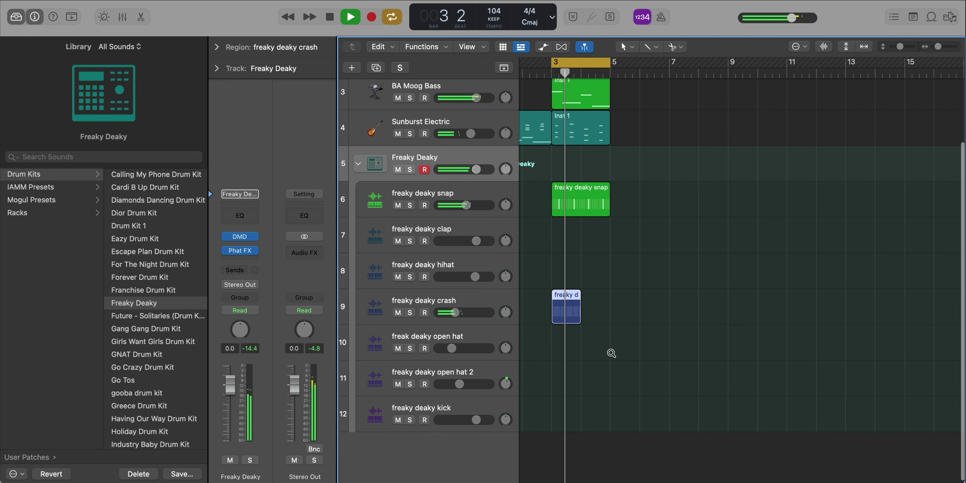
pyautogui.scroll(-4, 612, 354)
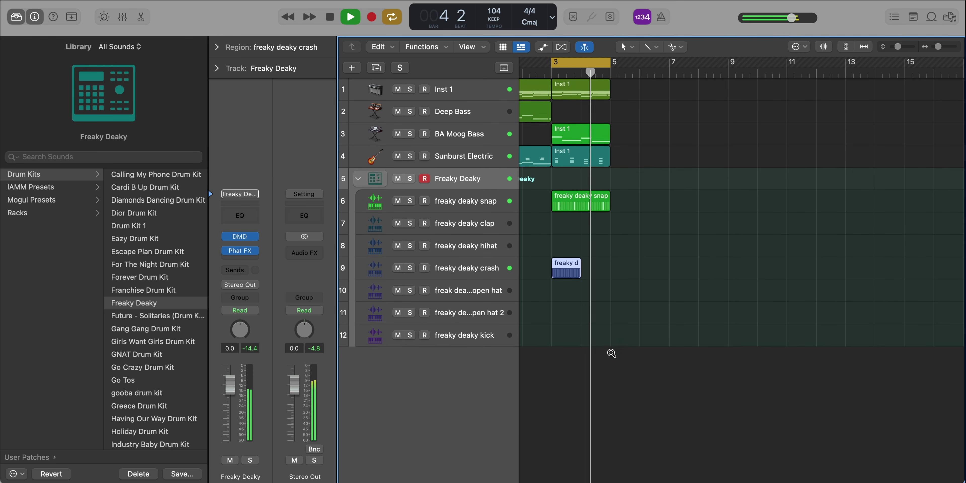
pyautogui.scroll(1, 611, 353)
pyautogui.press('space')
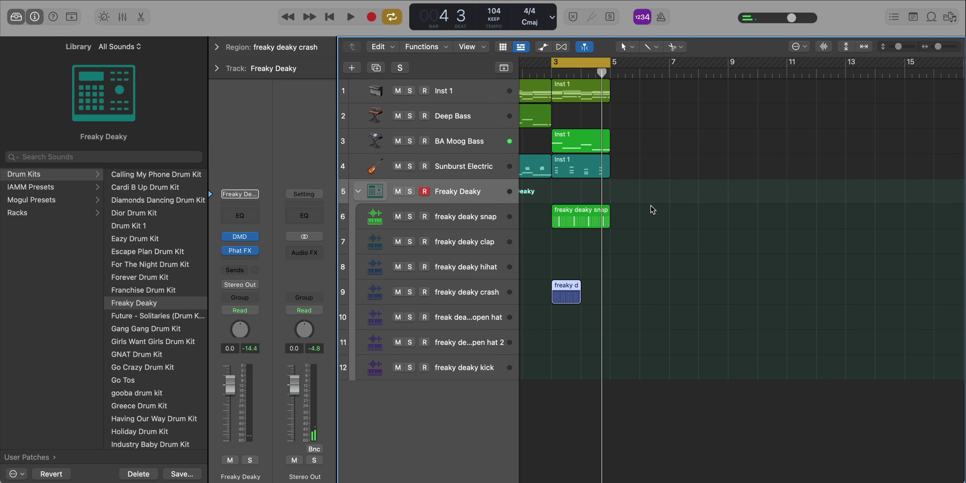
pyautogui.hscroll(-2, 653, 210)
pyautogui.moveTo(559, 201); pyautogui.dragTo(660, 98)
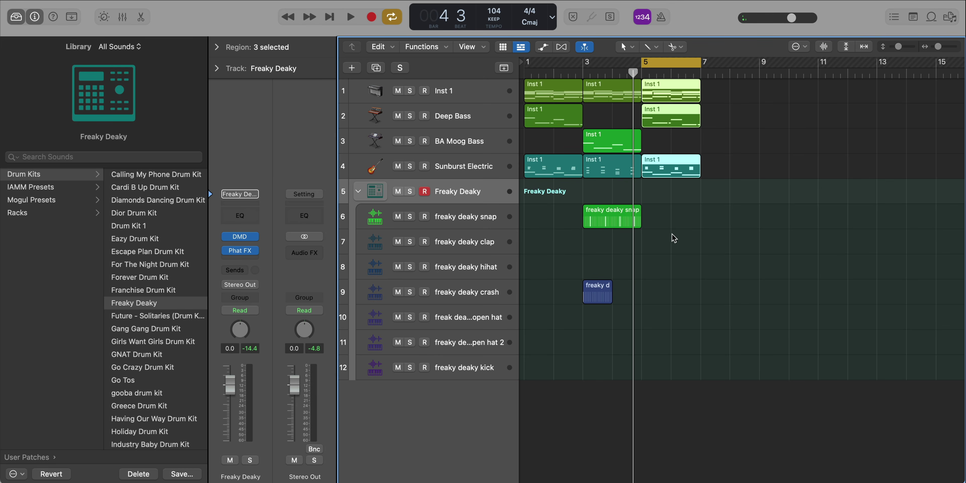
# - Create a pattern region on the freaky deaky clap track at bar 5 with steps 5 and 13 on, trimmed to bar 7
pyautogui.rightClick(651, 244)
pyautogui.click(666, 255)
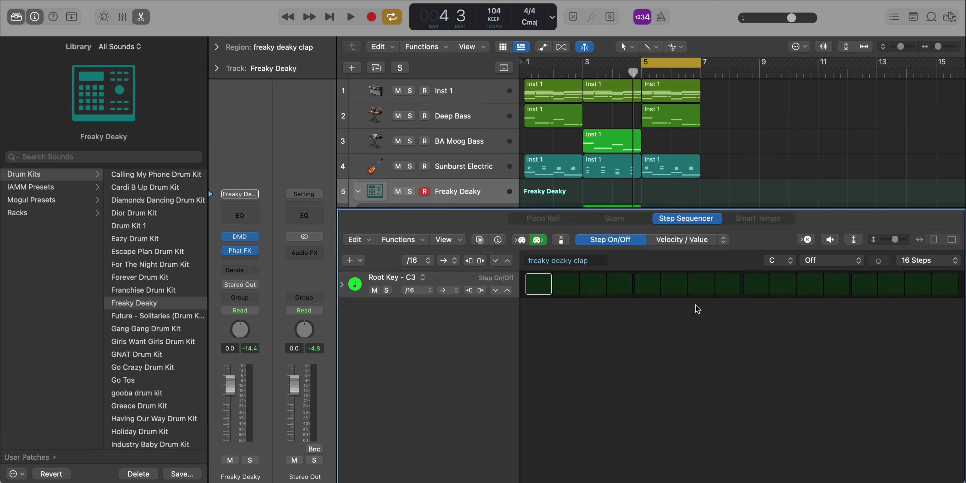
pyautogui.press('space')
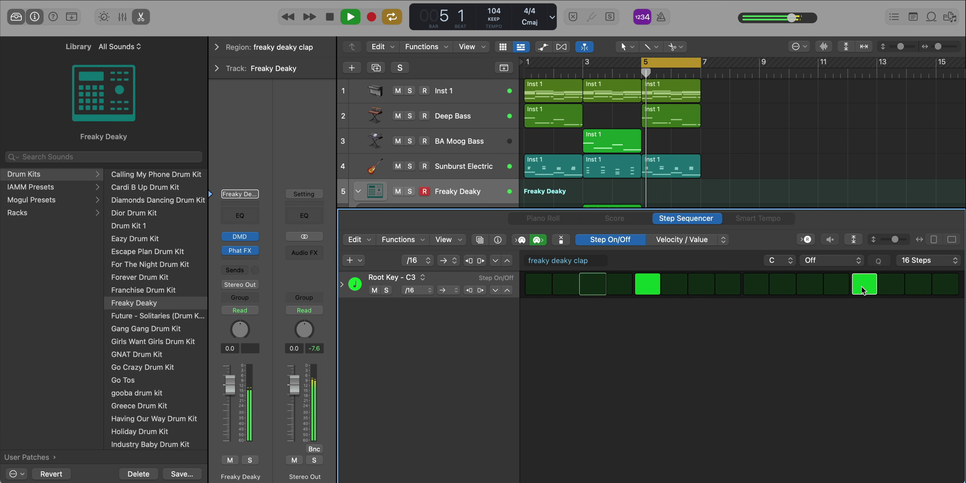
pyautogui.press('e')
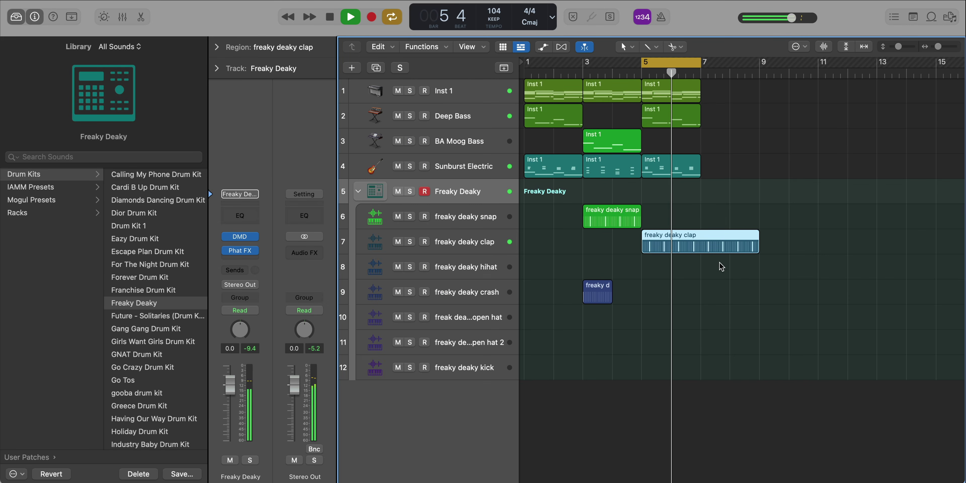
pyautogui.moveTo(758, 250); pyautogui.dragTo(659, 259)
# - Create a freaky deaky hihat pattern region at bar 5 with a /8 step rate and all steps on, trimmed to bar 7
pyautogui.rightClick(659, 261)
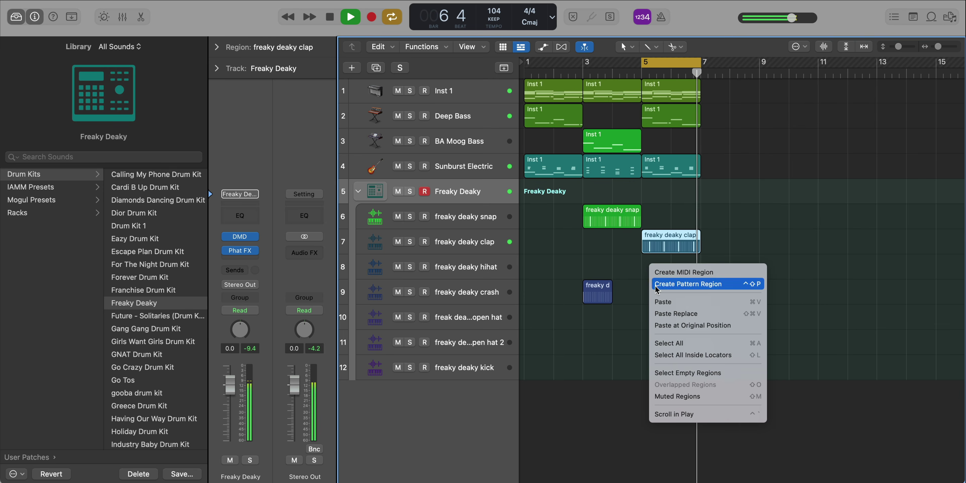
pyautogui.click(679, 288)
pyautogui.press('space')
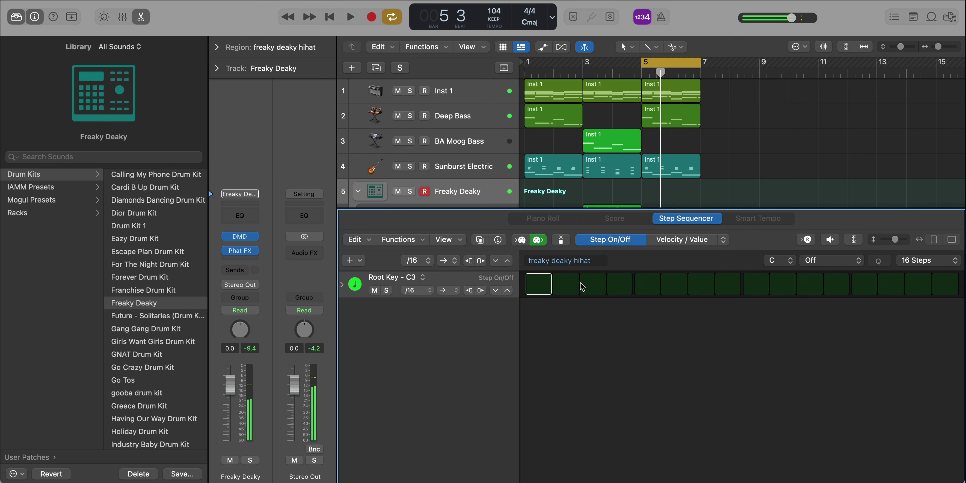
pyautogui.click(416, 293)
pyautogui.click(417, 281)
pyautogui.click(507, 291)
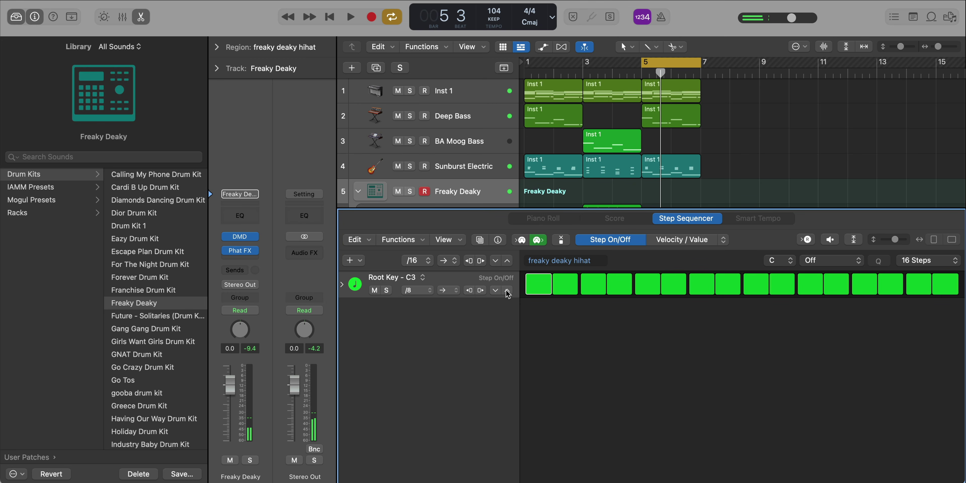
pyautogui.press('space')
pyautogui.press('x')
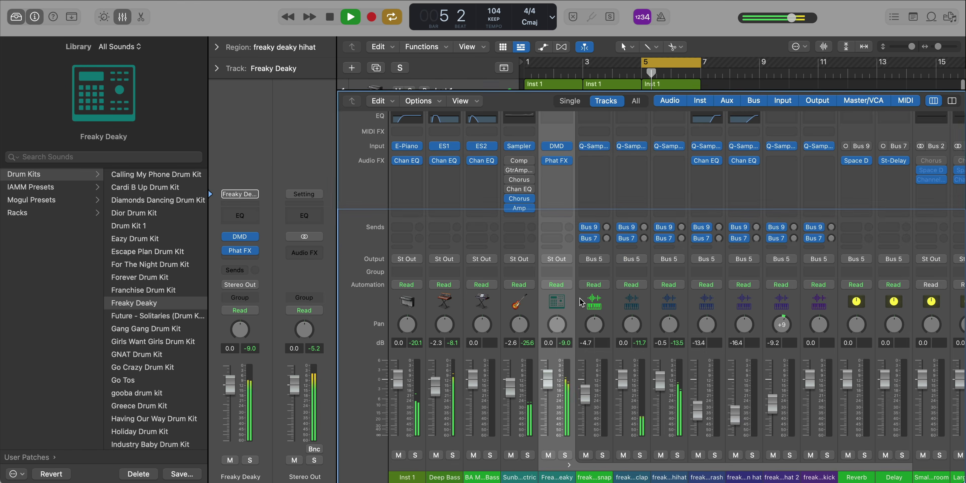
pyautogui.press('x')
pyautogui.moveTo(758, 271); pyautogui.dragTo(698, 273)
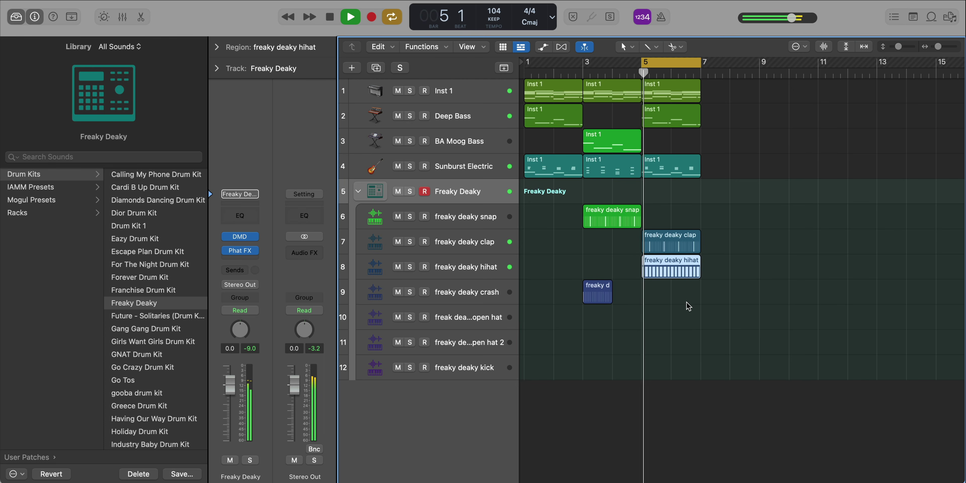
# - Copy the crash region to bar 5 and repeat the melody, bass, guitar, clap and hihat regions from bar 5 at bar 7
pyautogui.moveTo(586, 295); pyautogui.dragTo(645, 295)
pyautogui.moveTo(714, 272); pyautogui.dragTo(675, 81)
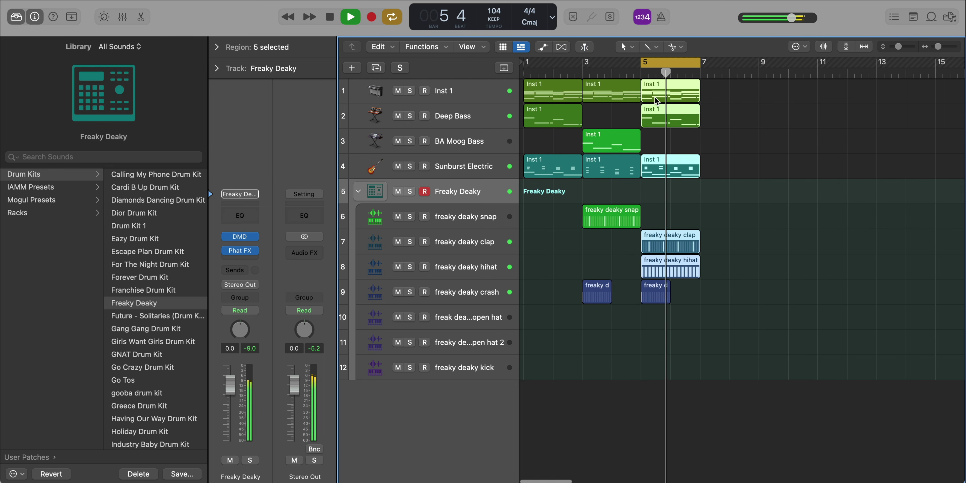
pyautogui.press('super+r')
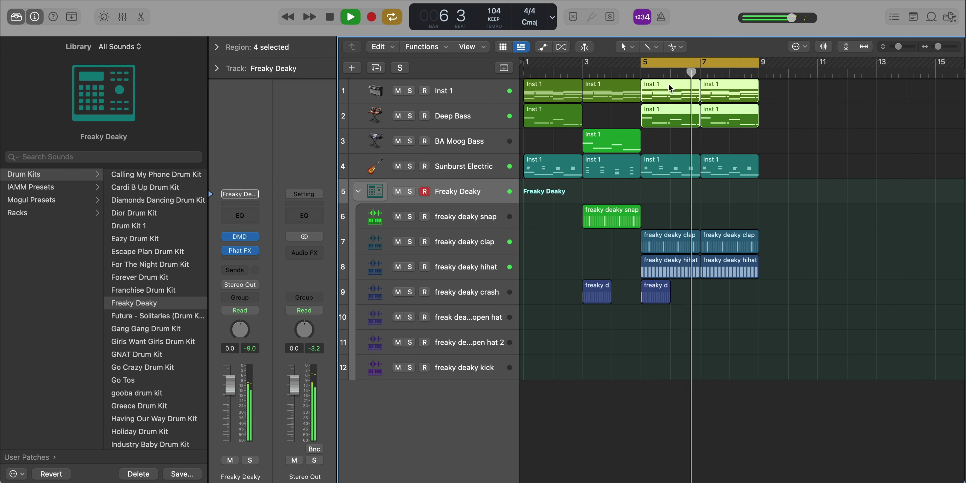
# - Turn on steps 29 and 31 in the 32-step open hat pattern region at bar 5, then close the Step Sequencer
pyautogui.click(891, 284)
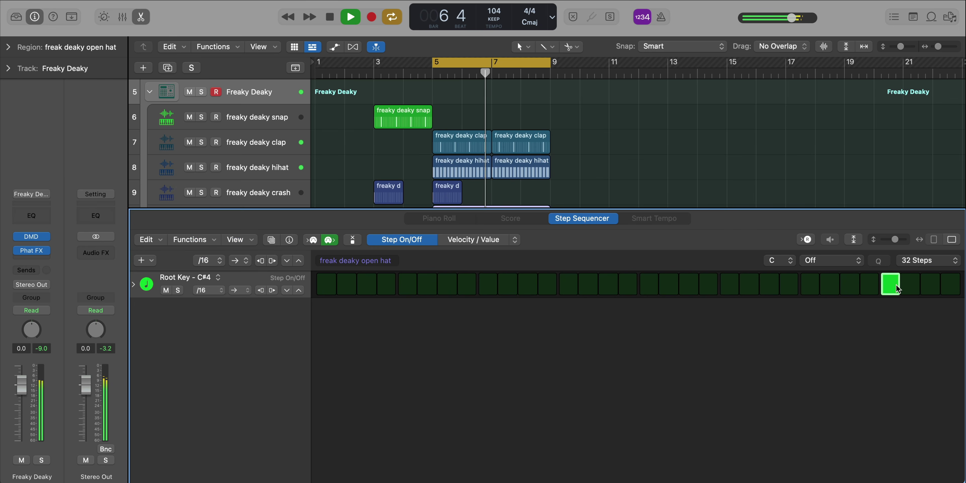
pyautogui.click(930, 284)
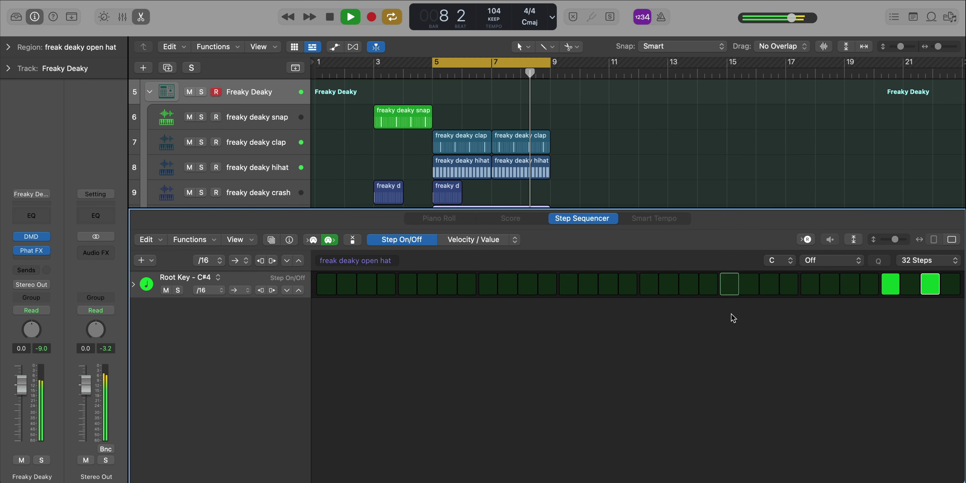
pyautogui.press('e')
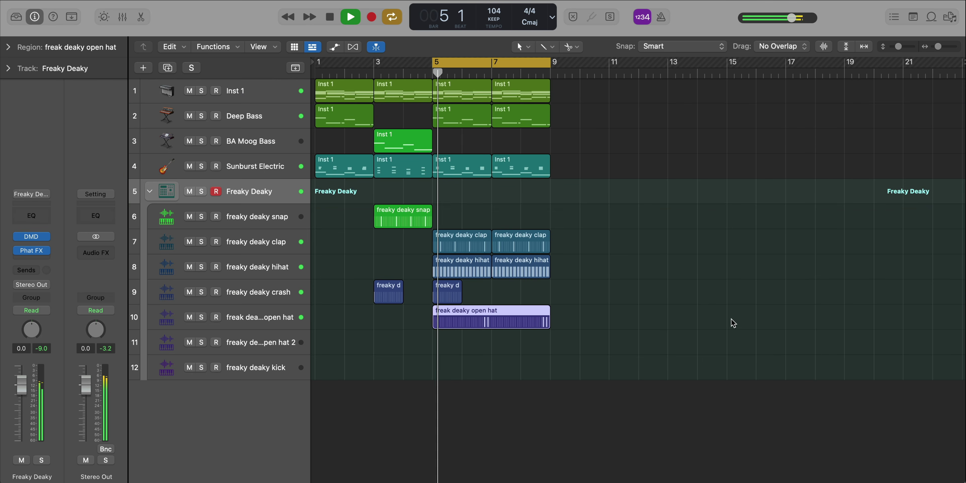
# - Set the freaky deaky open hat 2 pattern at bar 5 to 32 steps with only step 13 on, and stop playback
pyautogui.doubleClick(416, 340)
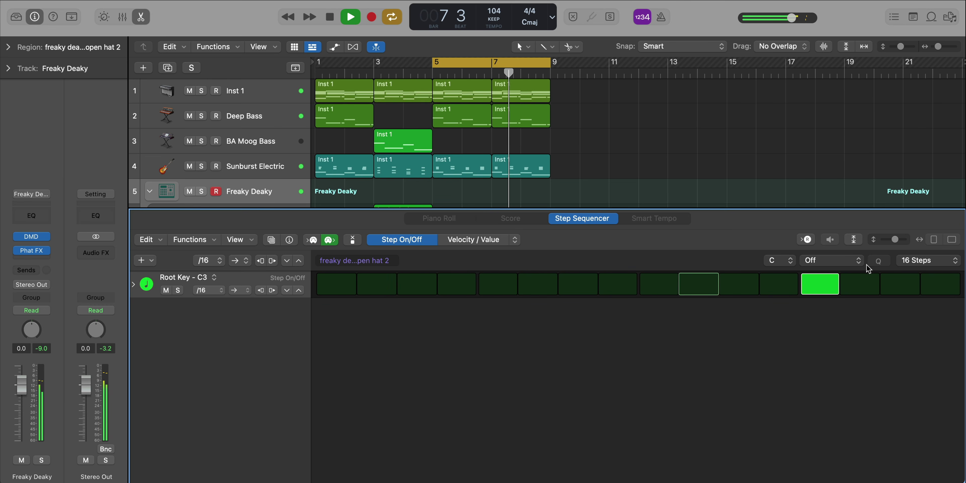
pyautogui.click(940, 267)
pyautogui.click(867, 291)
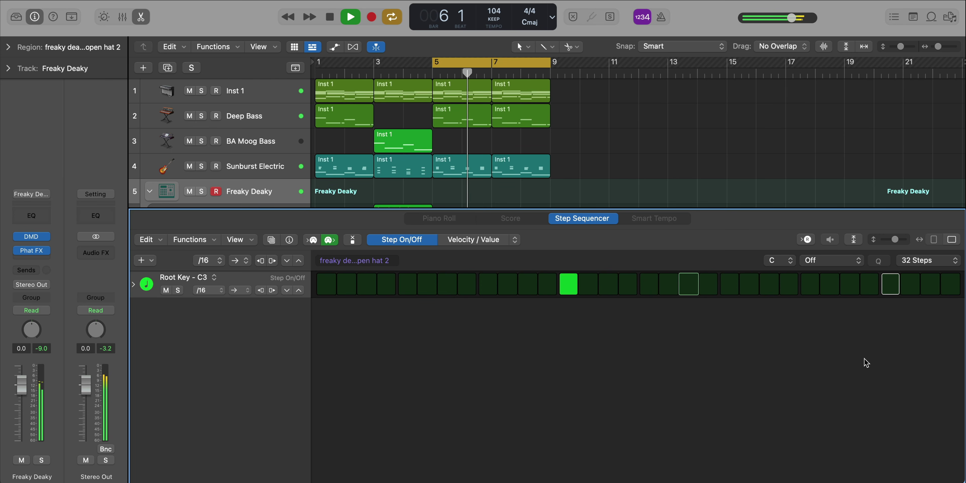
pyautogui.press('e')
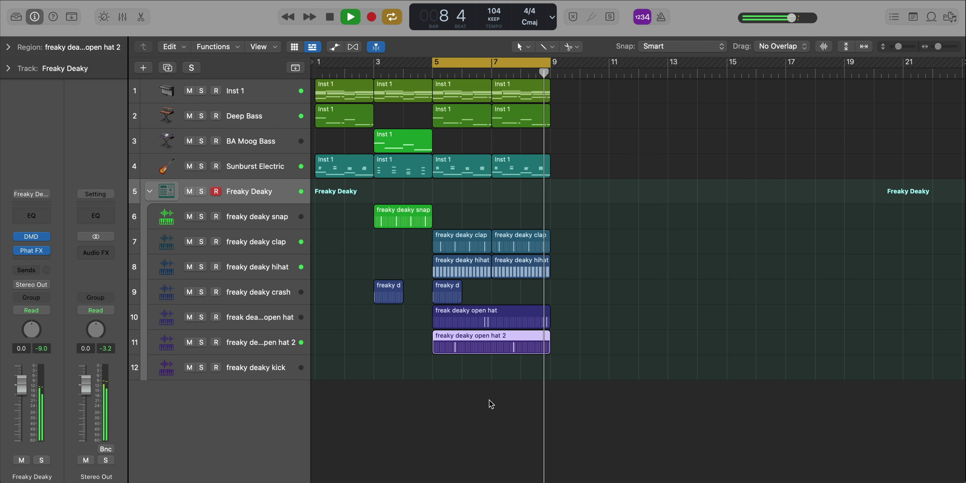
pyautogui.press('space')
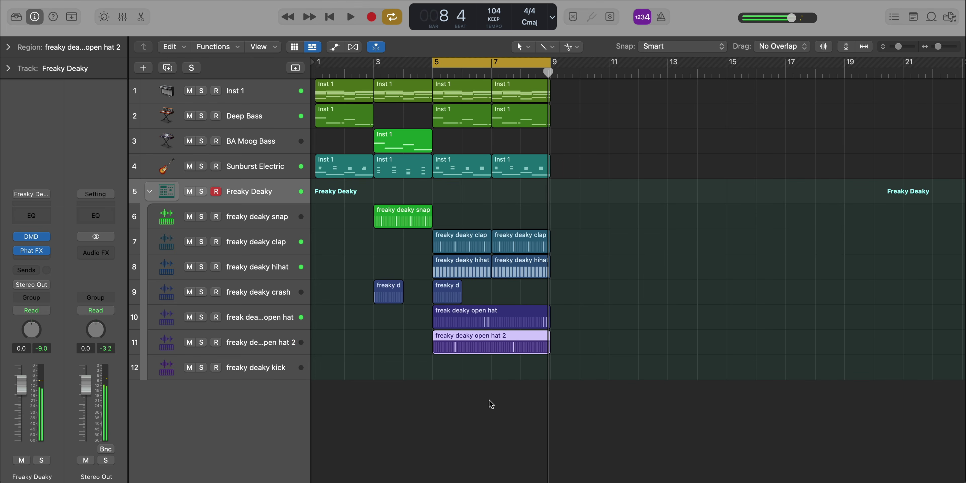
# - Create a MIDI region at bar 5 on the freaky deaky kick track and draw six C3 notes across bars 5 and 6
pyautogui.rightClick(439, 369)
pyautogui.click(463, 371)
pyautogui.press('space')
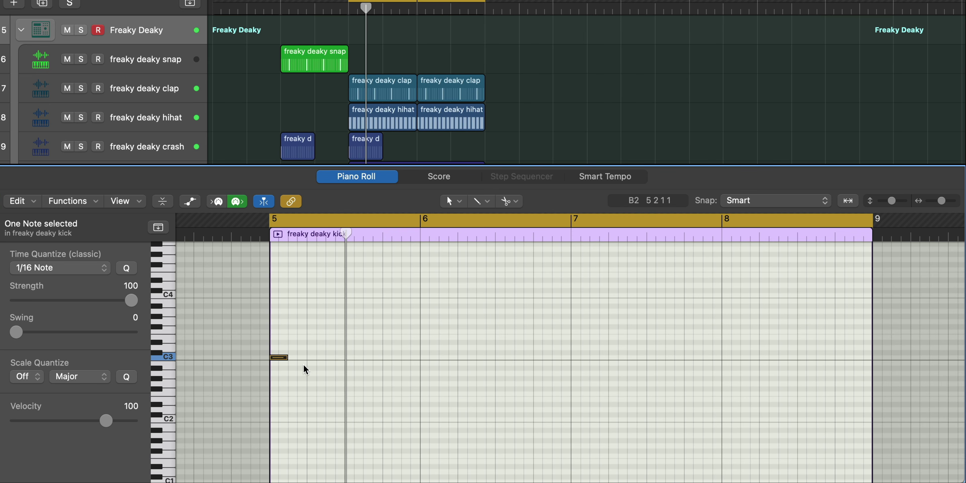
pyautogui.click(302, 358)
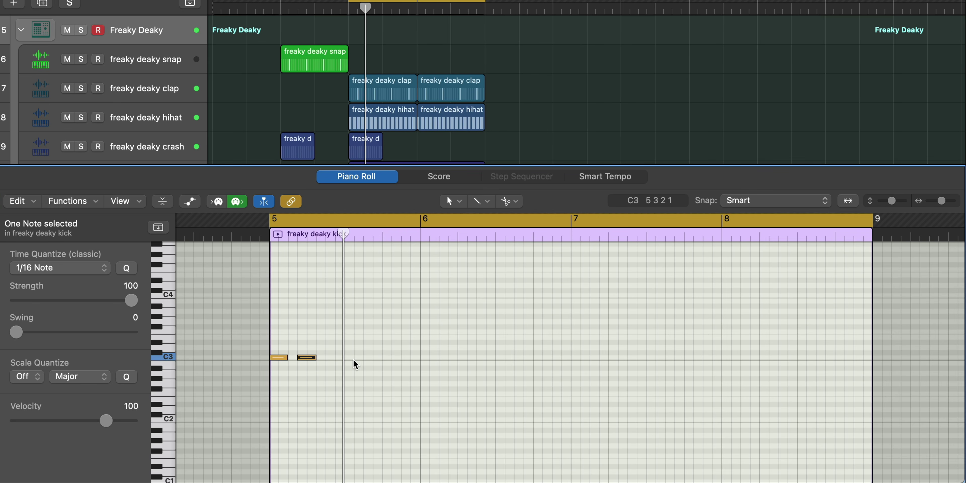
pyautogui.click(330, 357)
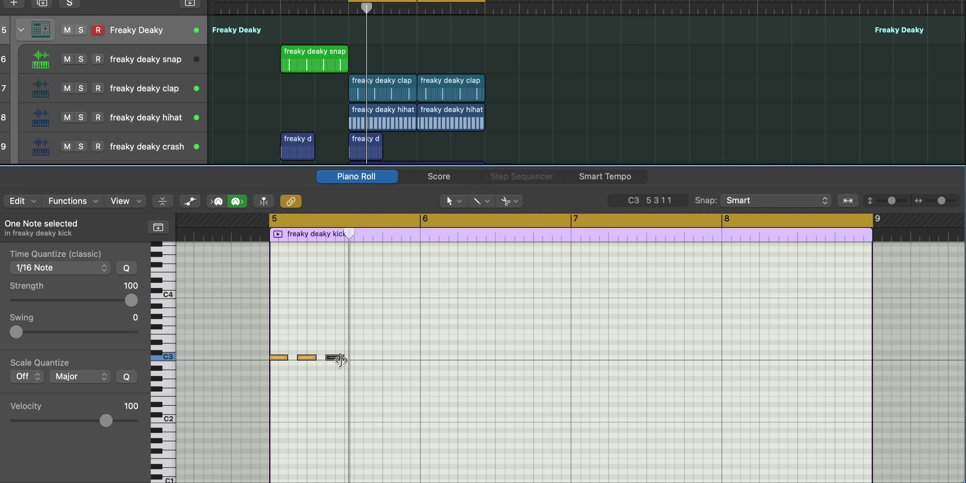
pyautogui.moveTo(339, 360); pyautogui.dragTo(334, 359)
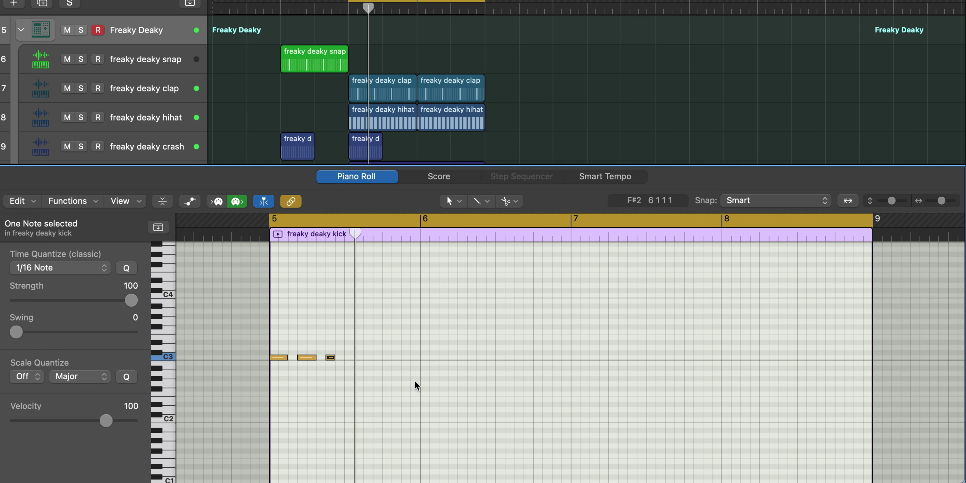
pyautogui.click(406, 359)
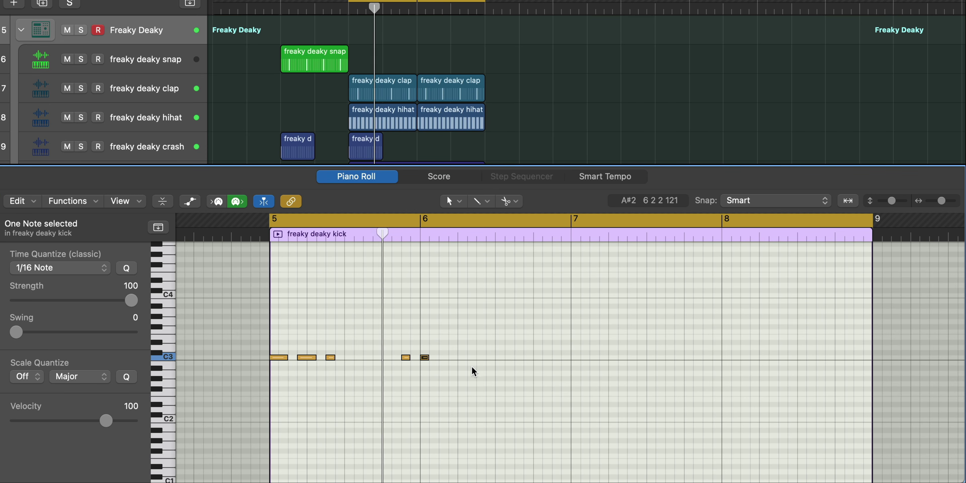
pyautogui.click(481, 358)
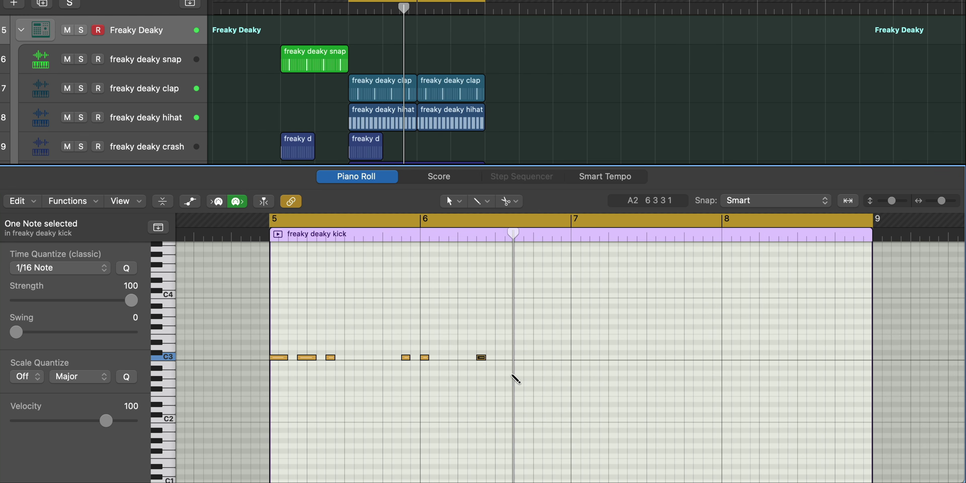
# - Repeat the six kick notes at bar 7 and add an extra C3 note in the second half of bar 8
pyautogui.moveTo(513, 375); pyautogui.dragTo(273, 332)
pyautogui.press('r')
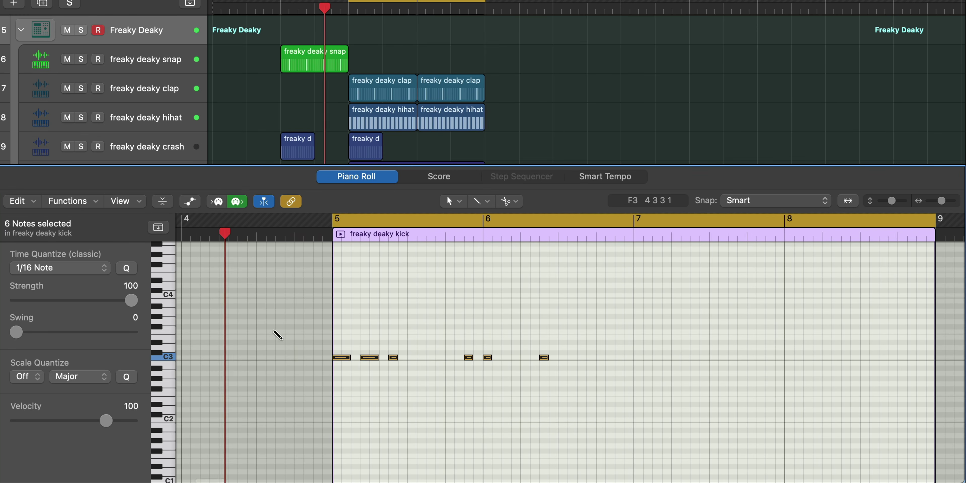
pyautogui.press('space')
pyautogui.press('super+r')
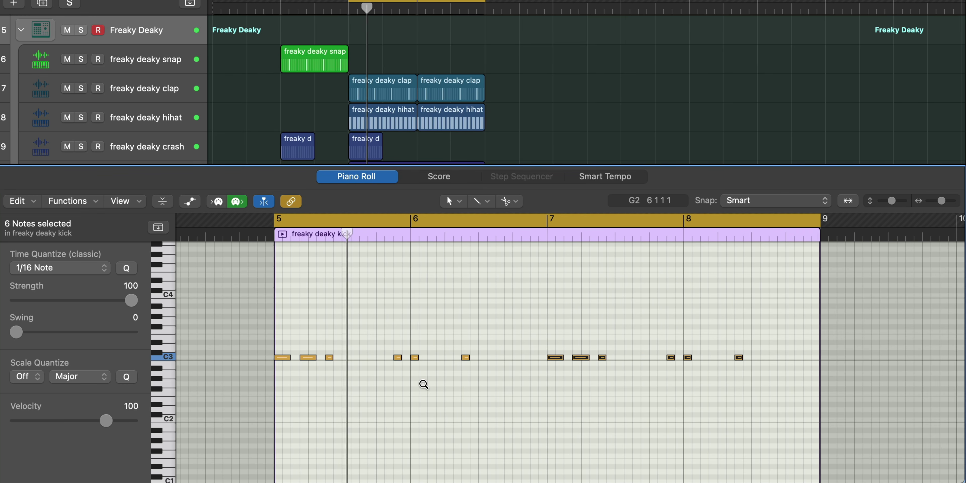
pyautogui.keyDown('ctrl'); pyautogui.keyDown('alt'); pyautogui.click(424, 384); pyautogui.keyUp('alt'); pyautogui.keyUp('ctrl')
pyautogui.click(540, 398)
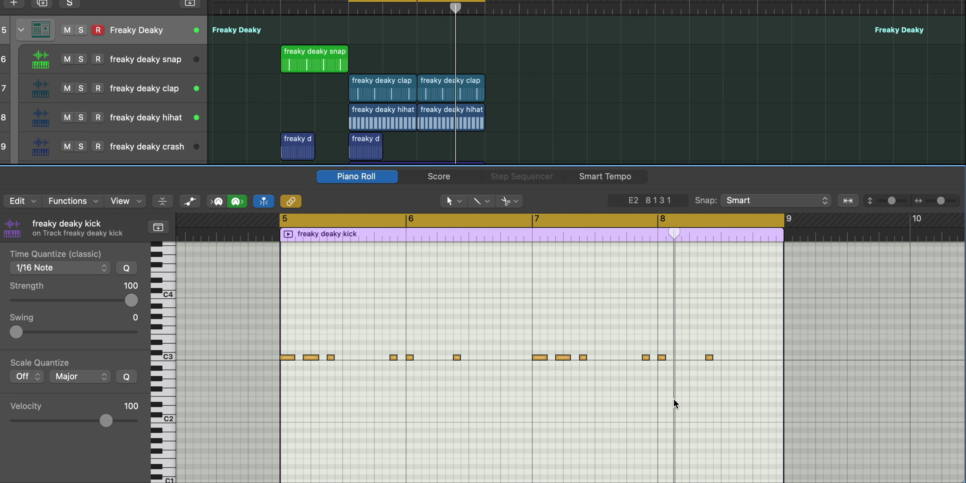
pyautogui.click(740, 358)
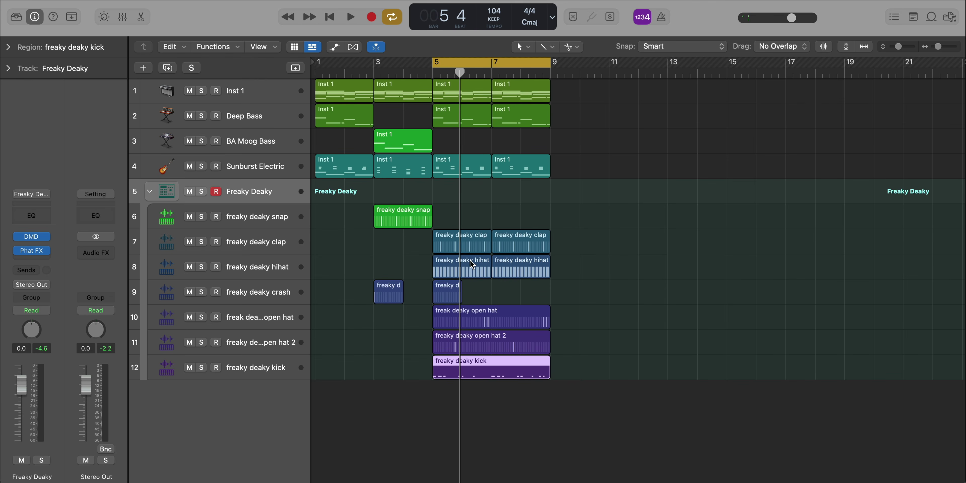
# - Create a duplicate of the Inst 1 electric piano track and transfer its regions at bars 5 and 7 to it
pyautogui.click(261, 97)
pyautogui.press('alt+super+s')
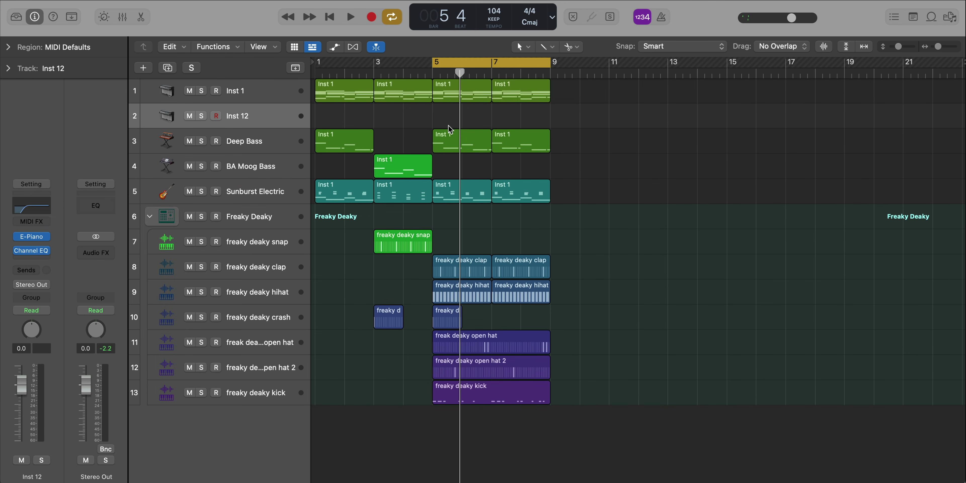
pyautogui.keyDown('alt'); pyautogui.moveTo(463, 97); pyautogui.dragTo(462, 122); pyautogui.keyUp('alt')
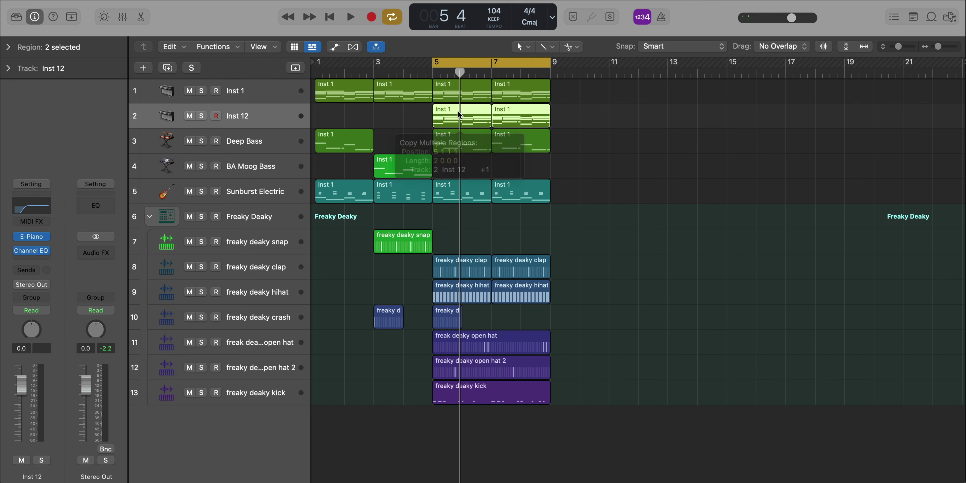
pyautogui.press('Delete')
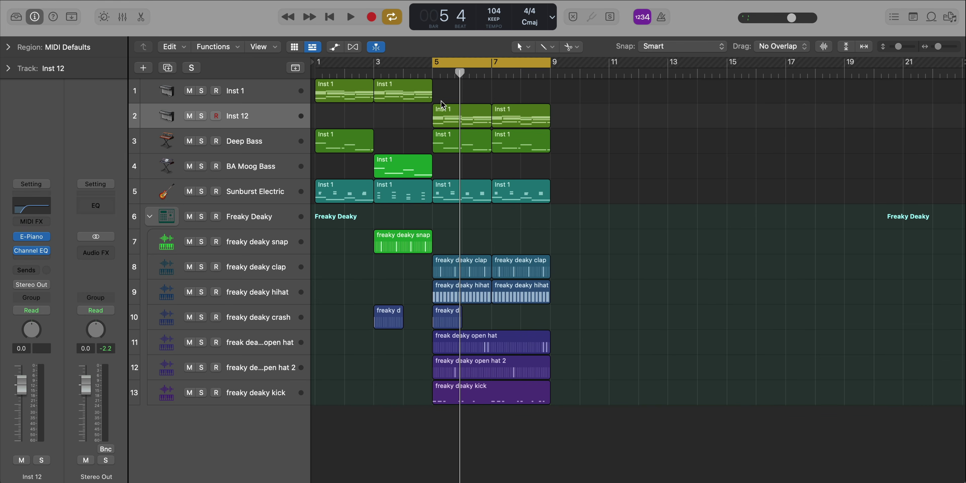
# - Solo Inst 12, enable its Channel EQ high cut at 318 Hz with a 24 dB/Oct slope, and unsolo the track
pyautogui.click(257, 119)
pyautogui.press('space')
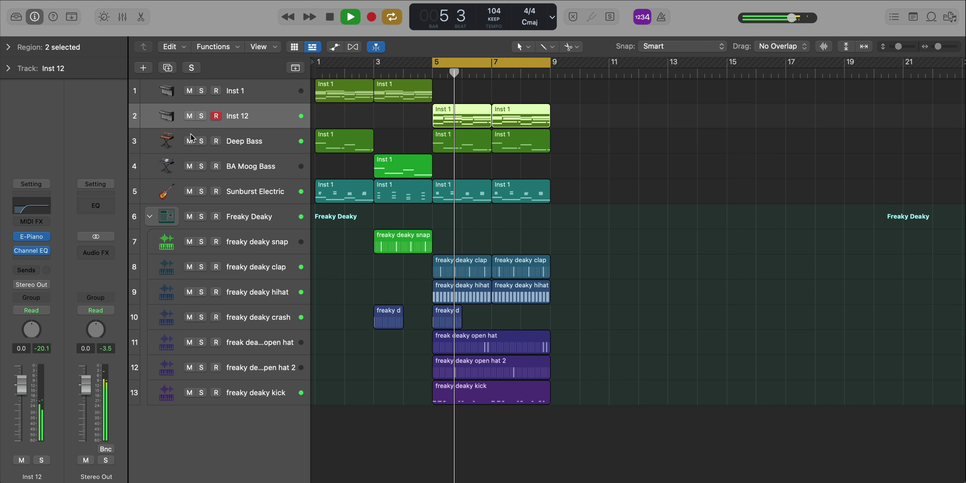
pyautogui.press('space')
pyautogui.press('s')
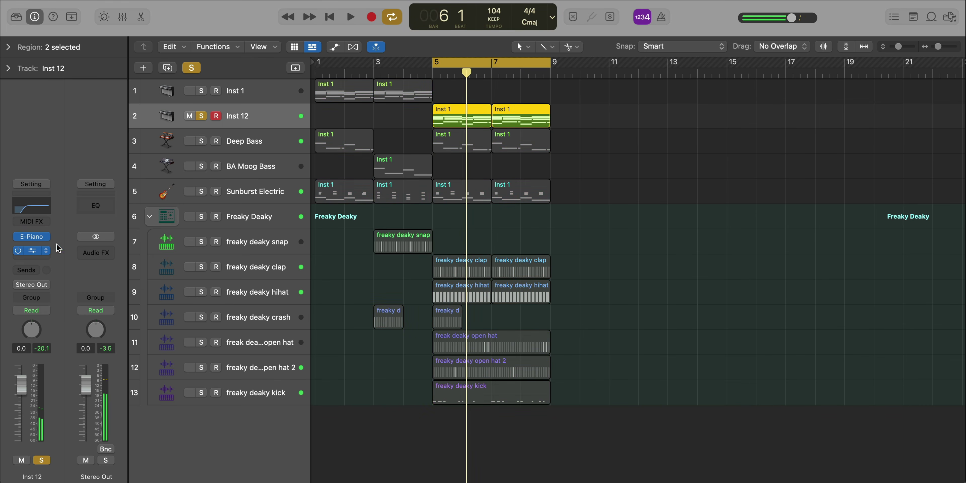
pyautogui.click(32, 250)
pyautogui.click(800, 186)
pyautogui.moveTo(821, 285); pyautogui.dragTo(535, 288)
pyautogui.press('space')
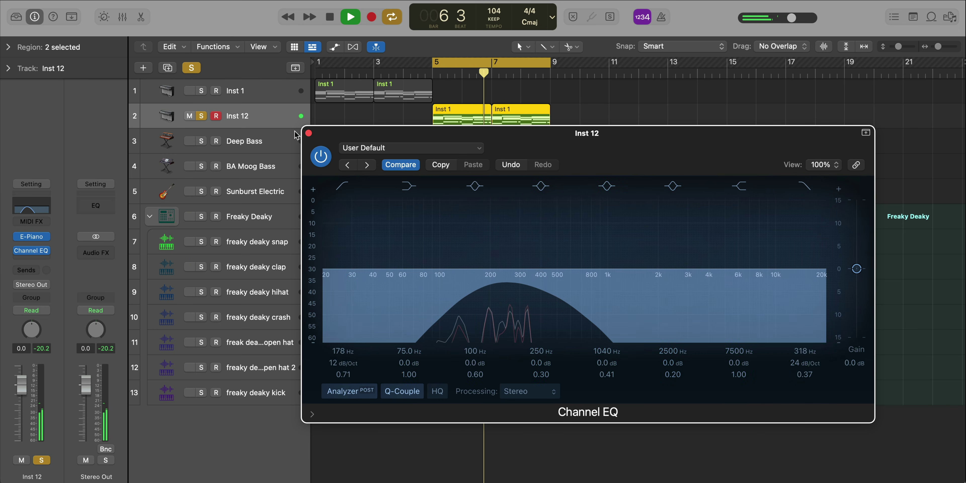
pyautogui.click(309, 133)
pyautogui.click(201, 116)
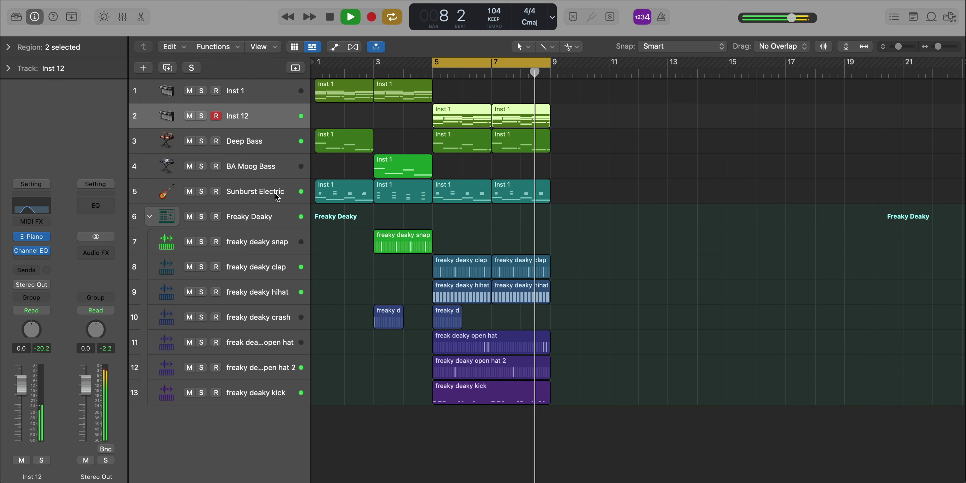
# - Duplicate the Sunburst Electric track, stop playback and move its regions at bars 5 and 7 to the duplicate
pyautogui.click(264, 194)
pyautogui.press('super+d')
pyautogui.press('space')
pyautogui.moveTo(621, 210); pyautogui.dragTo(469, 224)
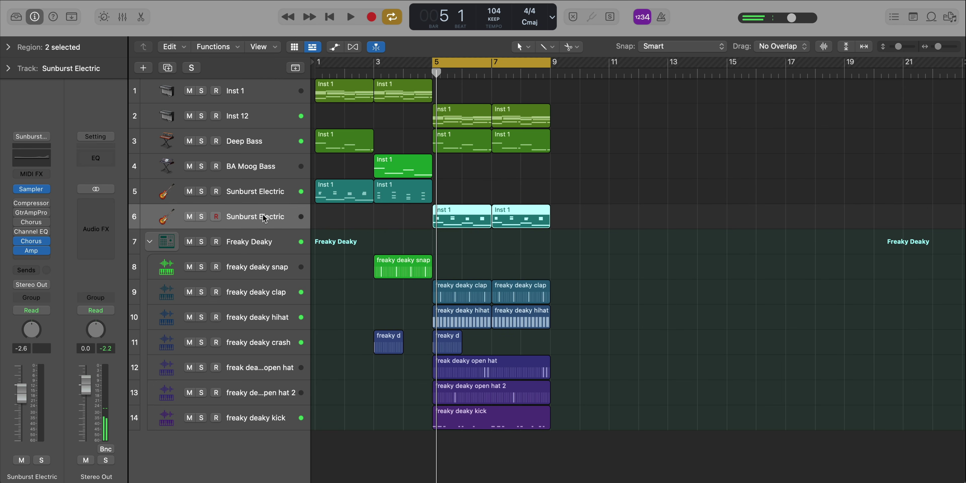
# - Audition the duplicated Sunburst Electric track with its Amp Designer open, close the plug-in and stop playback
pyautogui.click(32, 252)
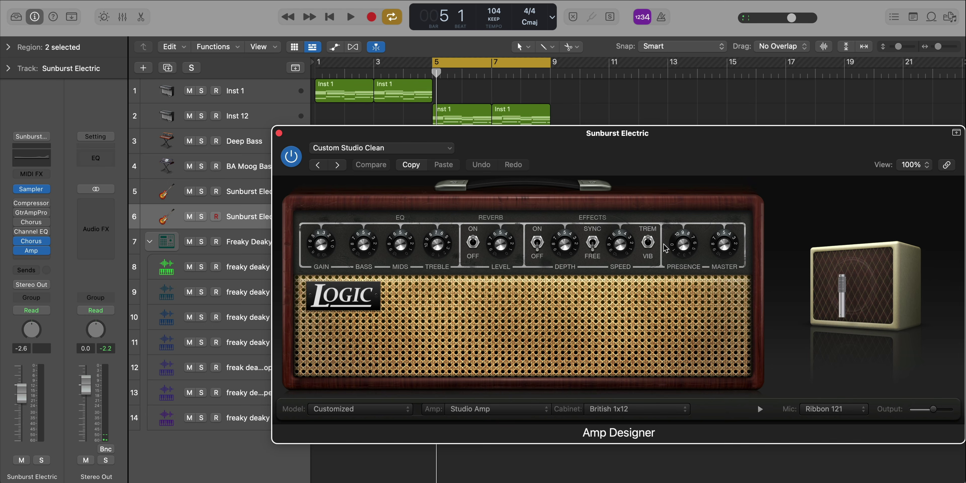
pyautogui.press('space')
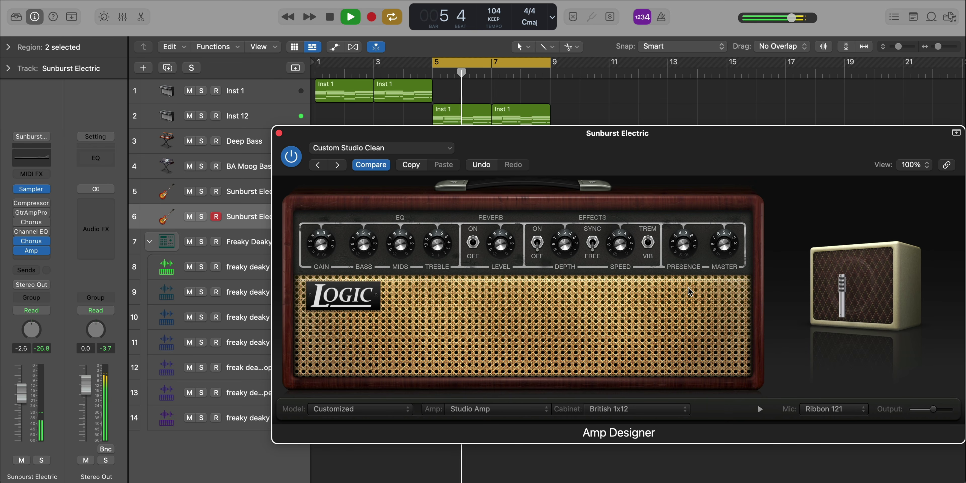
pyautogui.click(279, 133)
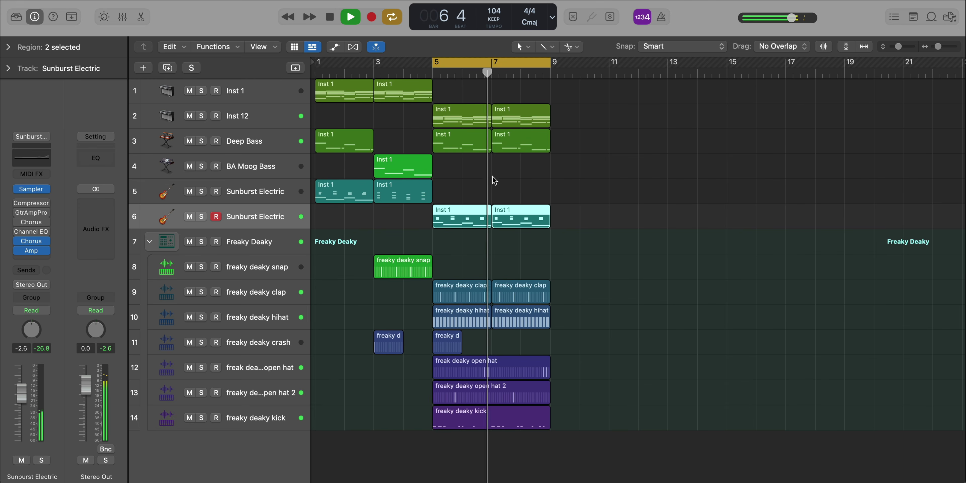
pyautogui.keyDown('ctrl'); pyautogui.keyDown('alt'); pyautogui.click(561, 237); pyautogui.keyUp('alt'); pyautogui.keyUp('ctrl')
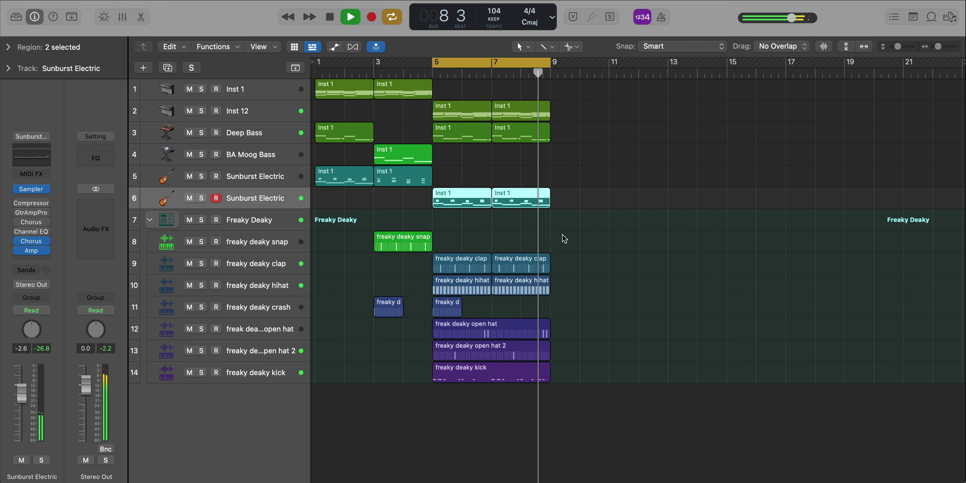
pyautogui.press('space')
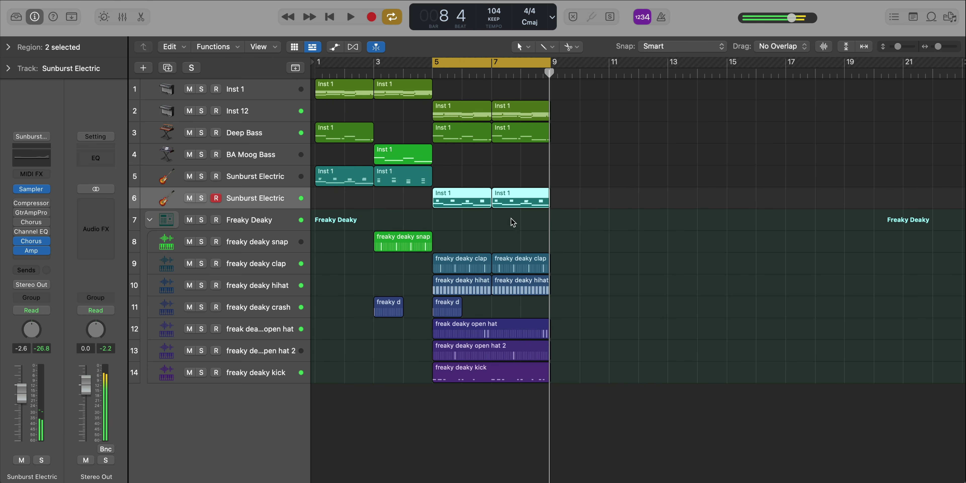
# - Add a software instrument track below the drum tracks and load Alchemy as its instrument
pyautogui.doubleClick(192, 429)
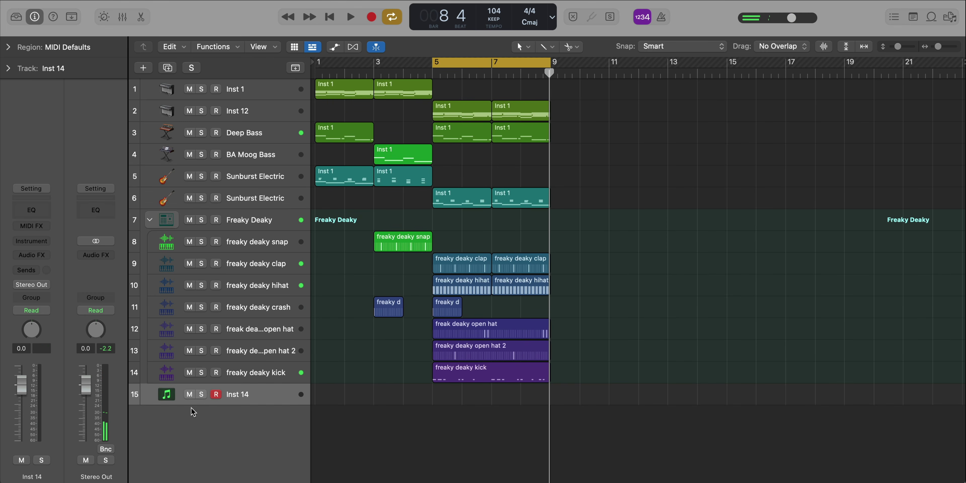
pyautogui.click(44, 241)
pyautogui.click(54, 311)
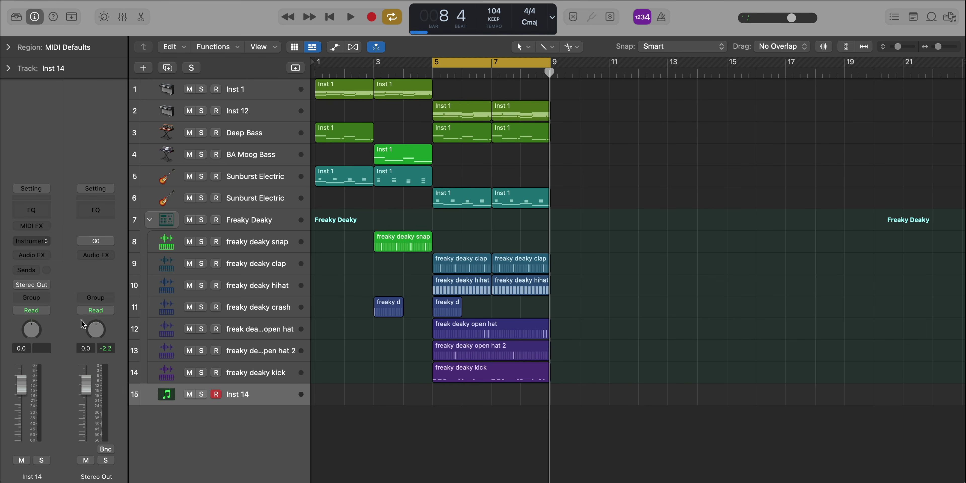
pyautogui.moveTo(655, 143); pyautogui.dragTo(497, 20)
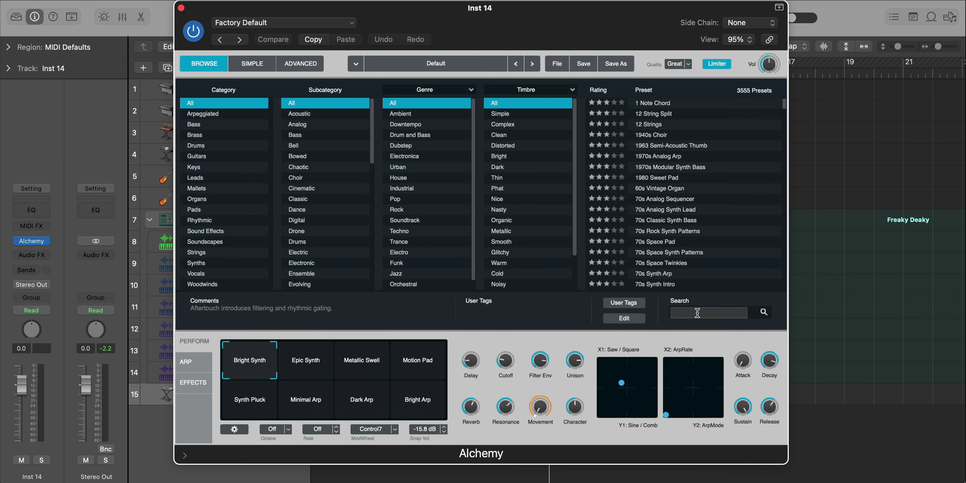
# - Search the Alchemy presets for "bell", load 80s Analog Bells and close the instrument window
pyautogui.write('bell')
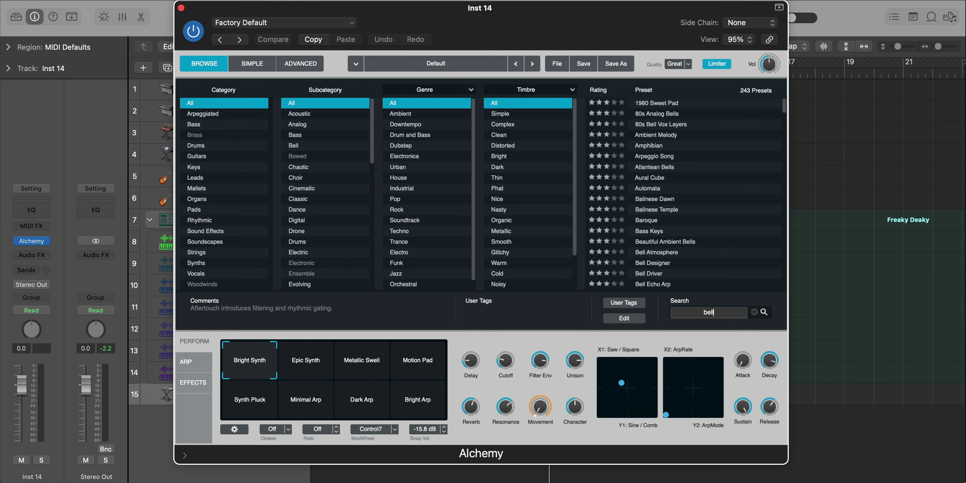
pyautogui.click(675, 117)
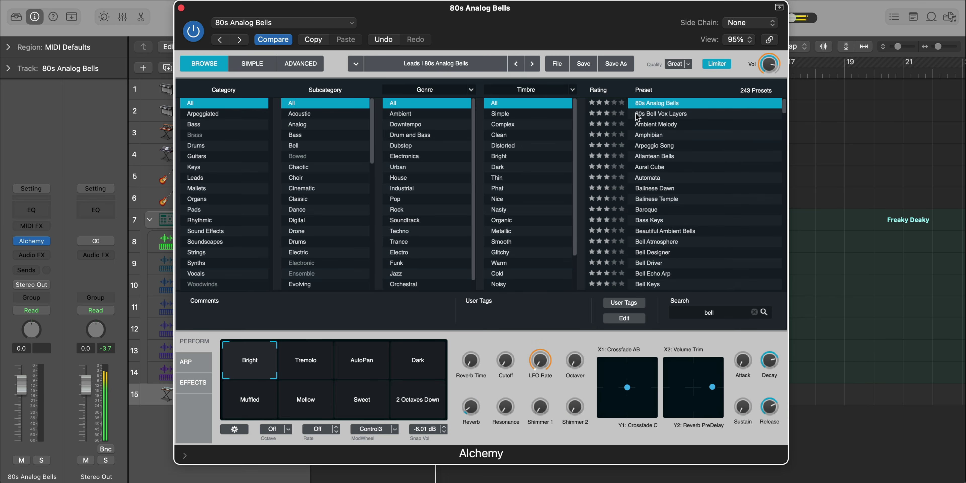
pyautogui.click(181, 8)
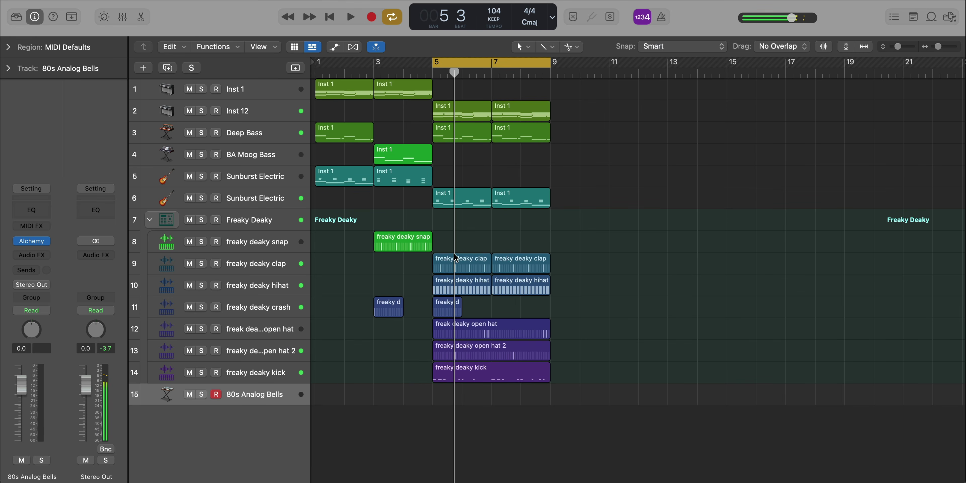
# - Create a MIDI region from bar 5 to 9 on the 80s Analog Bells track and draw three short notes near its start
pyautogui.rightClick(438, 399)
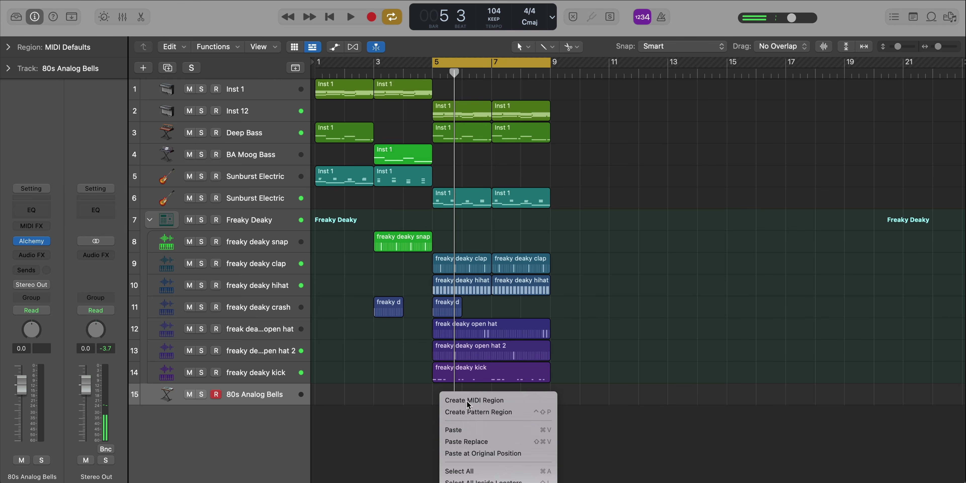
pyautogui.click(468, 399)
pyautogui.doubleClick(467, 399)
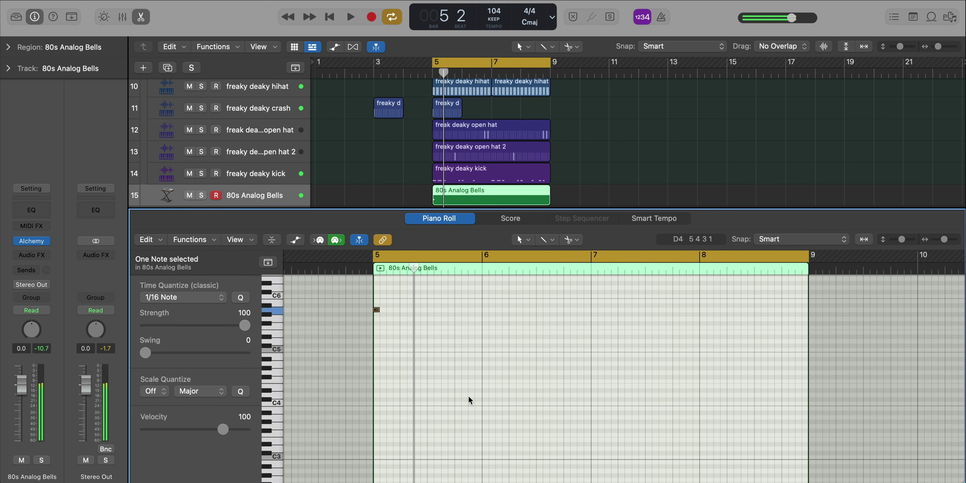
pyautogui.keyDown('super'); pyautogui.click(388, 349); pyautogui.keyUp('super')
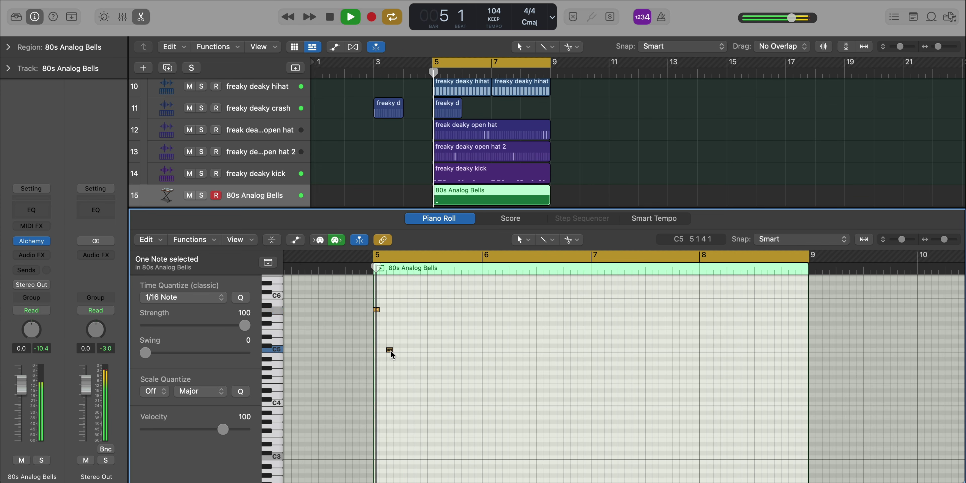
pyautogui.press('space')
pyautogui.keyDown('super'); pyautogui.click(405, 326); pyautogui.keyUp('super')
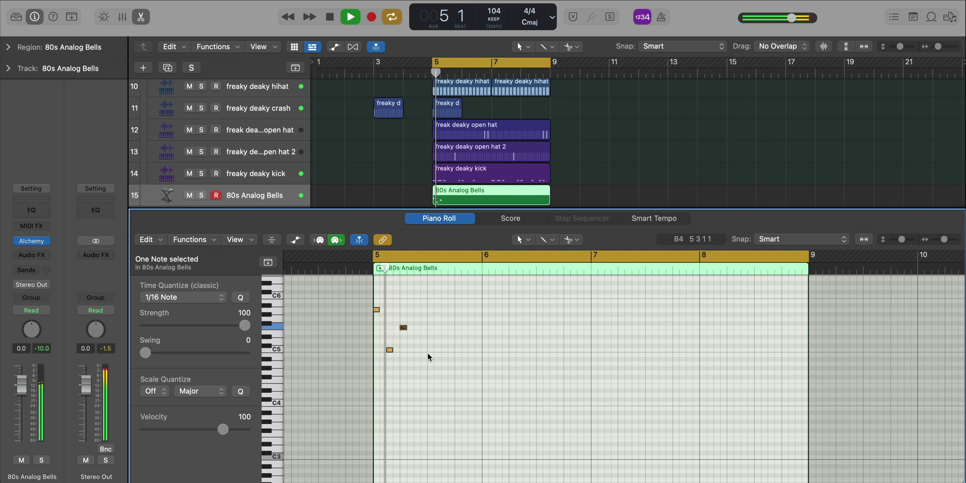
# - Shift the second and third bell notes to follow directly after the first, lengthen the third to about one beat, and play
pyautogui.scroll(3, 429, 357)
pyautogui.hscroll(-3, 430, 357)
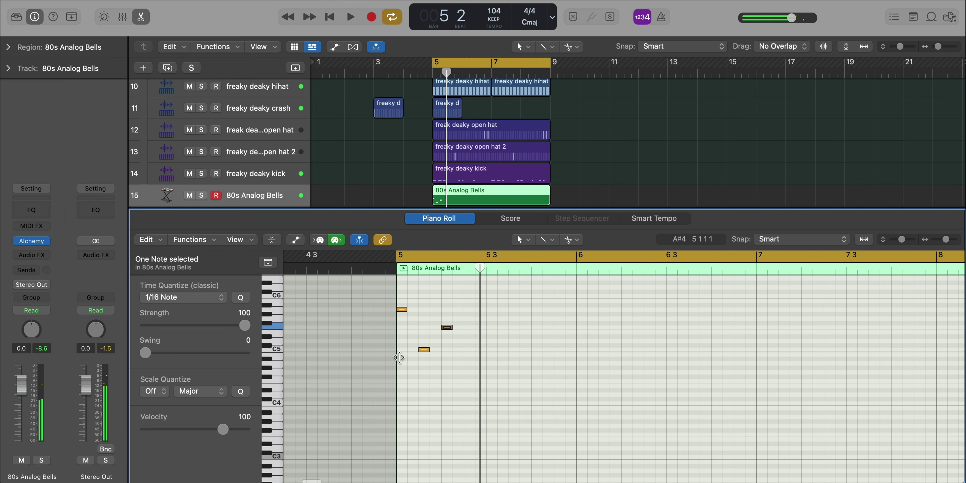
pyautogui.click(422, 351)
pyautogui.moveTo(420, 352); pyautogui.dragTo(464, 328)
pyautogui.click(409, 351)
pyautogui.press('space')
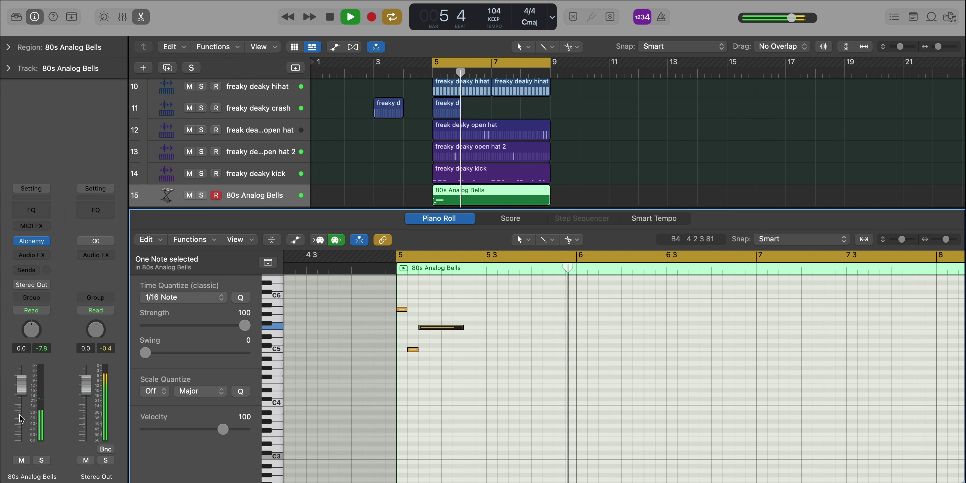
# - Lower the 80s Analog Bells track volume to -17.4 dB, view its Alchemy instrument briefly, and close the instrument window and Piano Roll
pyautogui.moveTo(21, 384); pyautogui.dragTo(26, 428)
pyautogui.press('space')
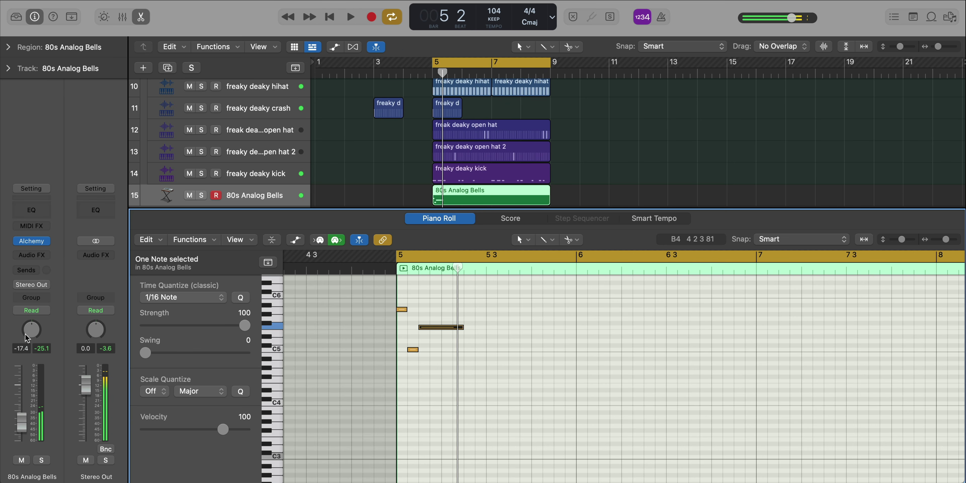
pyautogui.click(33, 242)
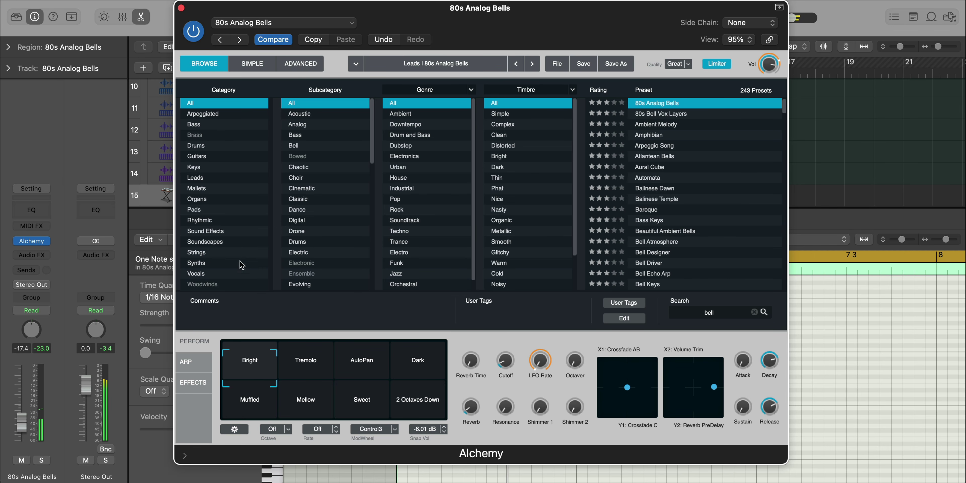
pyautogui.click(181, 8)
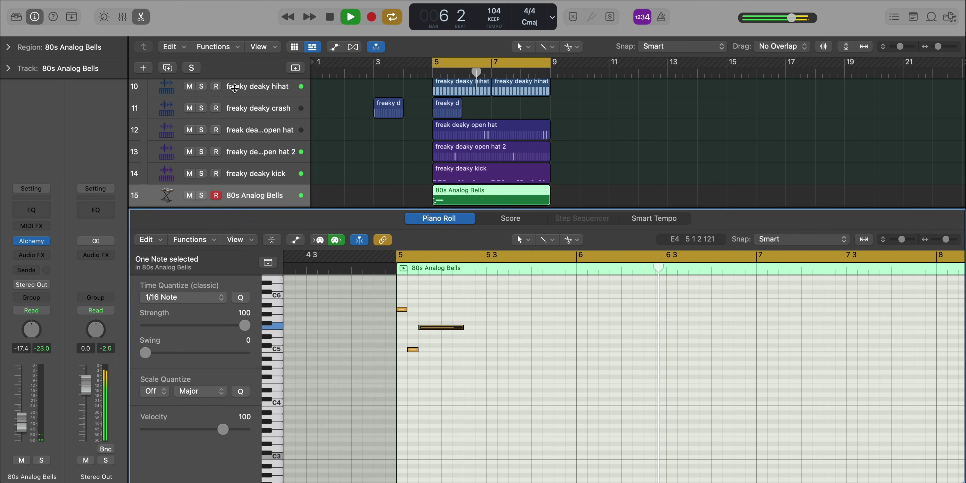
pyautogui.press('e')
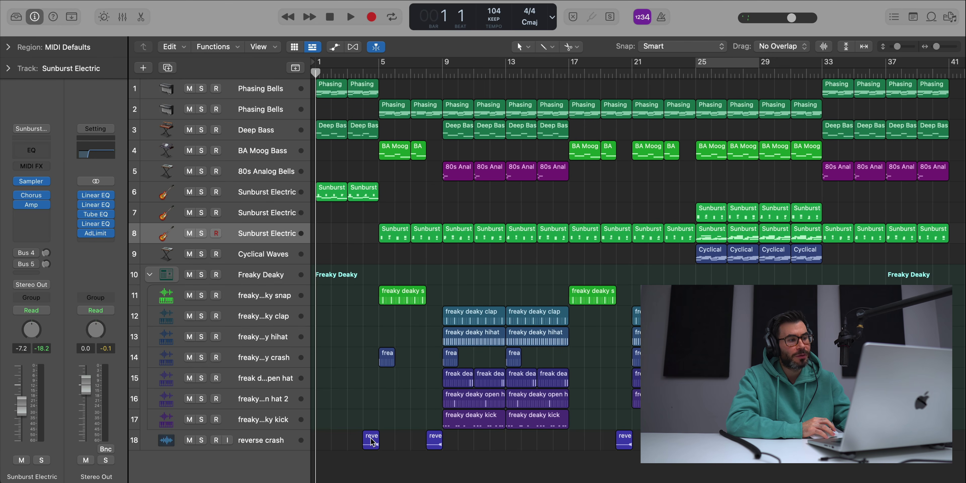
# - Play the arrangement from bar 4 to hear the reverse crash lead into the crash at bar 5
pyautogui.click(362, 68)
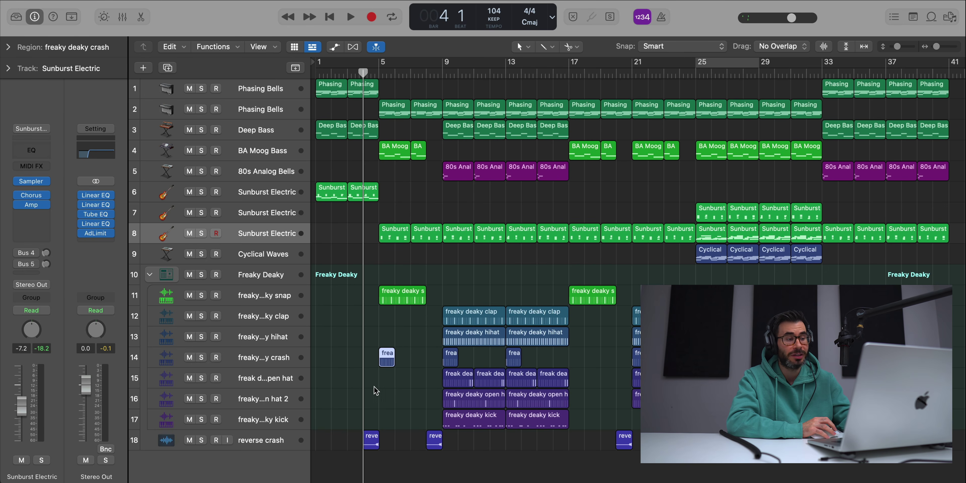
pyautogui.scroll(5, 375, 390)
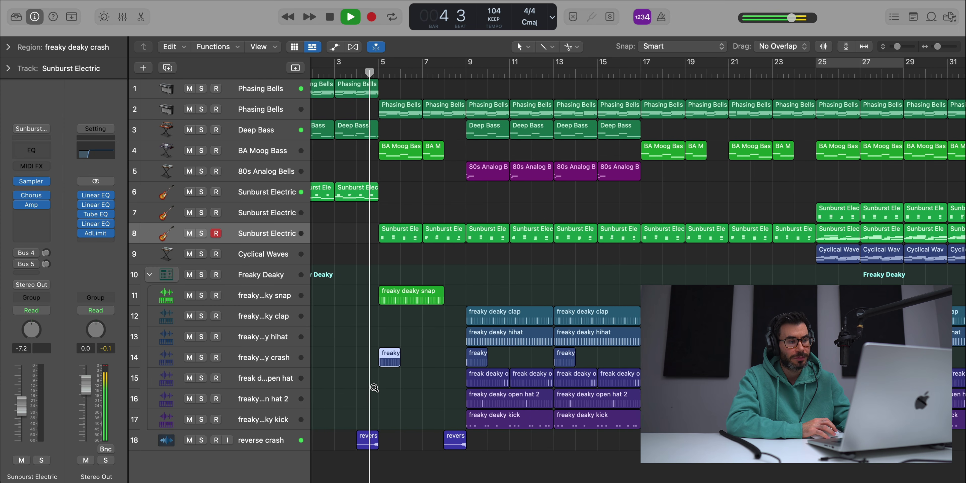
pyautogui.scroll(-5, 375, 388)
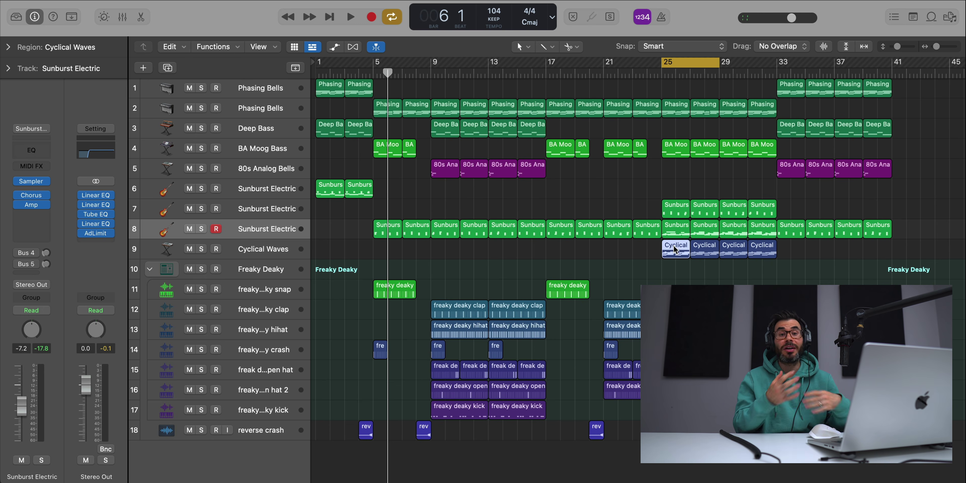
# - Inspect the notes of the track 8 Sunburst Electric region at bar 25 during cycled playback, and view the mixer briefly
pyautogui.doubleClick(683, 231)
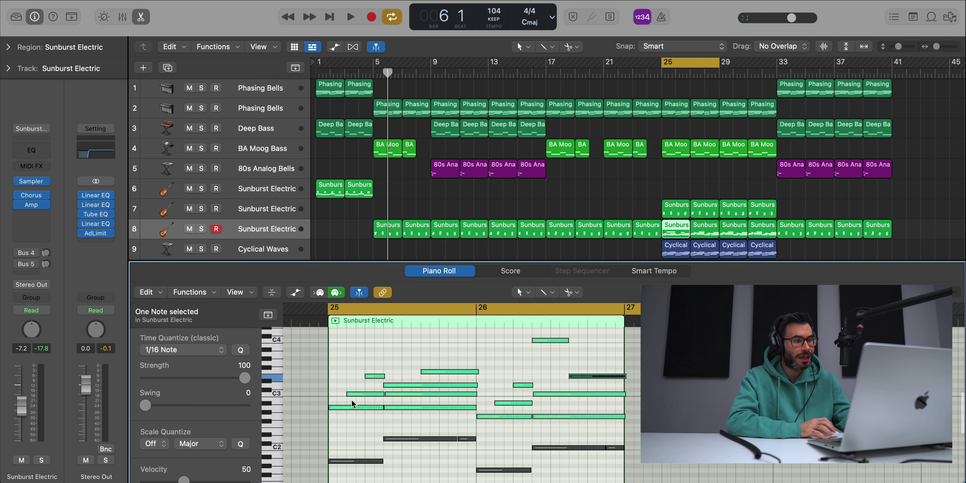
pyautogui.press('space')
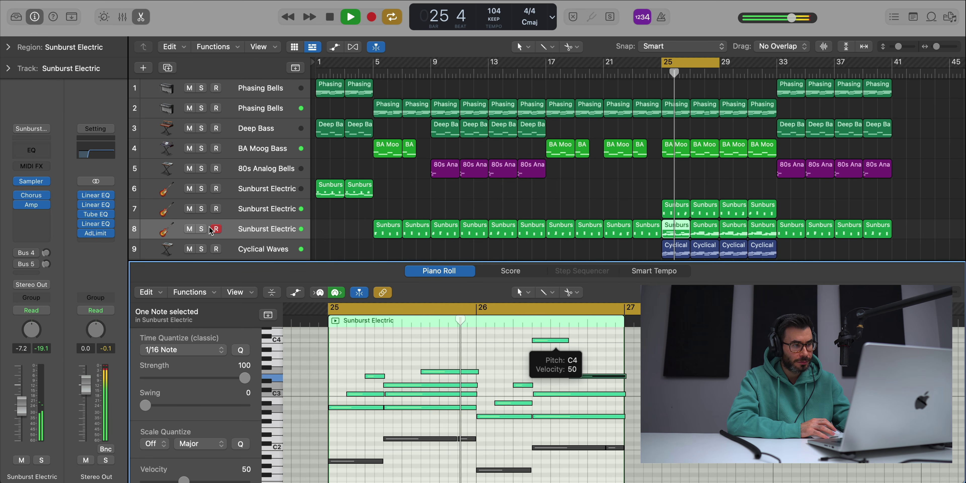
pyautogui.press('x')
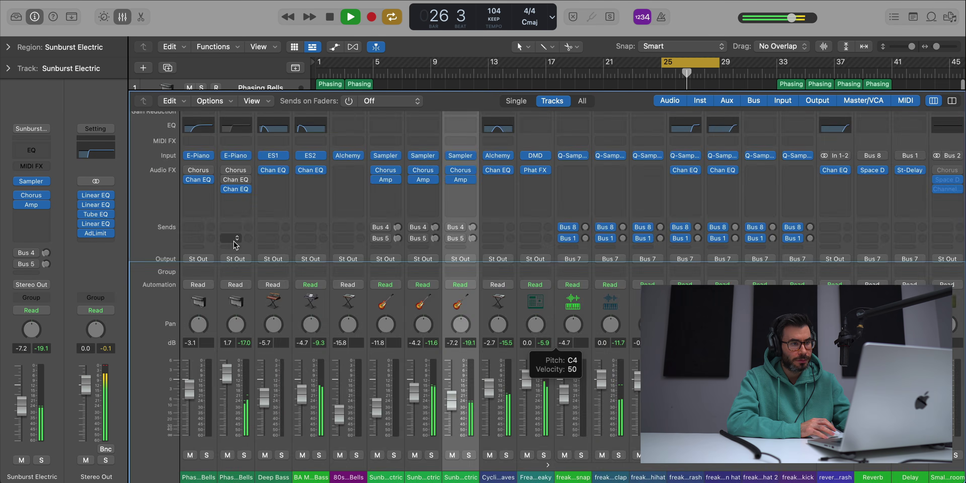
pyautogui.press('x')
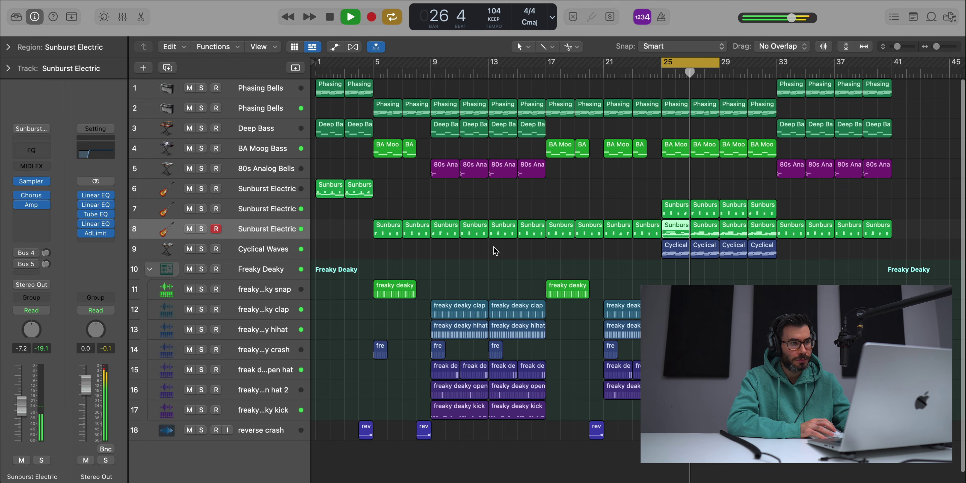
# - Play through the closing section of the arrangement with cycling off and clear the region selection
pyautogui.click(685, 77)
pyautogui.press('space')
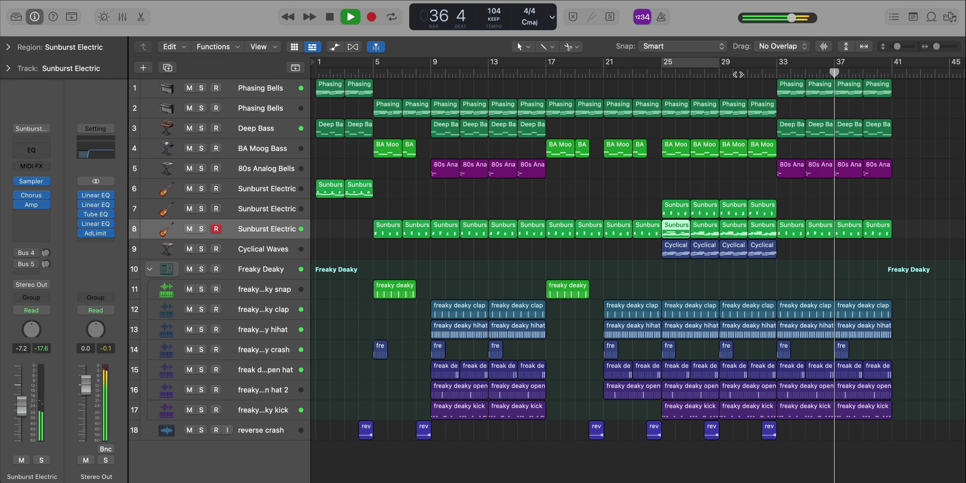
pyautogui.click(615, 279)
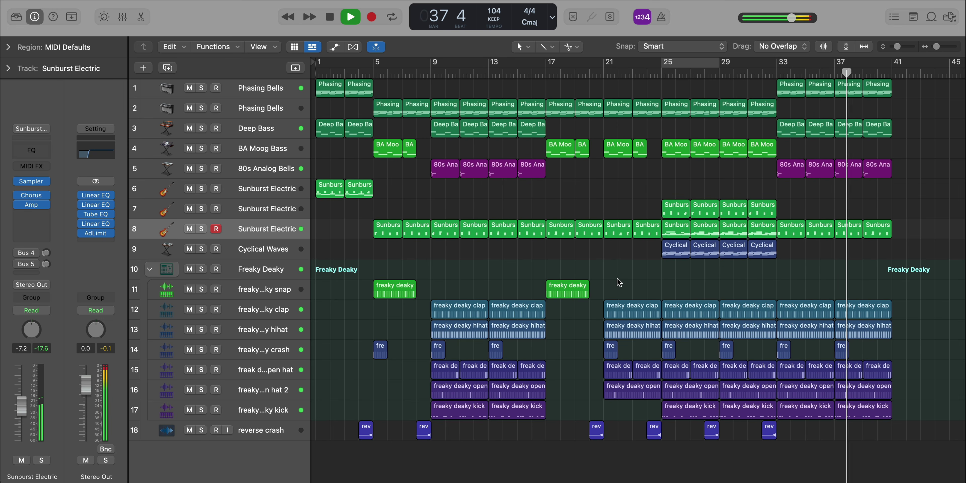